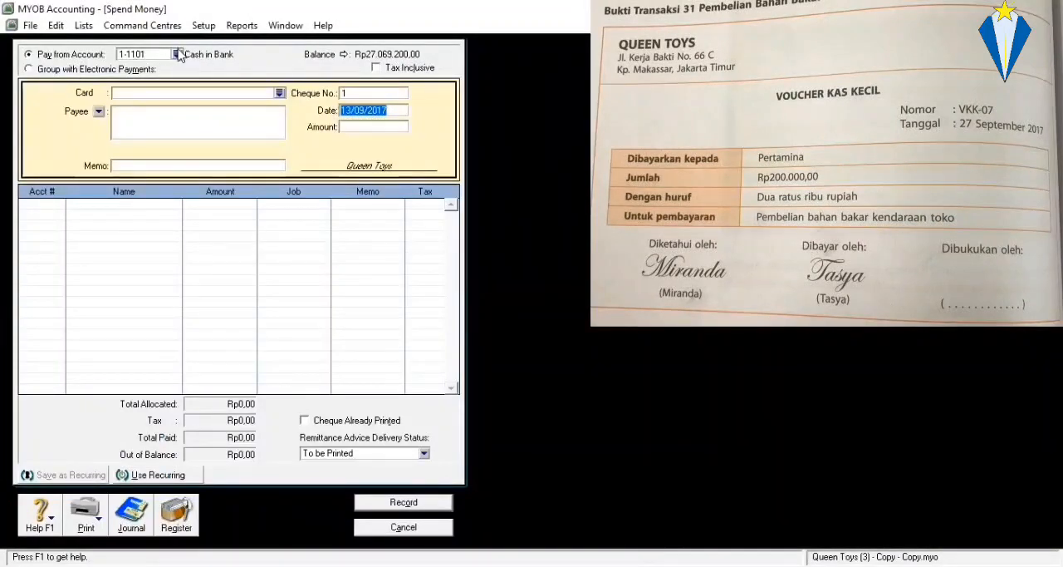
Pay from account 1-1102 Petty Cash, with cheque number VKK-07 and the date 27/09/2017.
{"action": "left_click", "coordinate": [176, 54]}
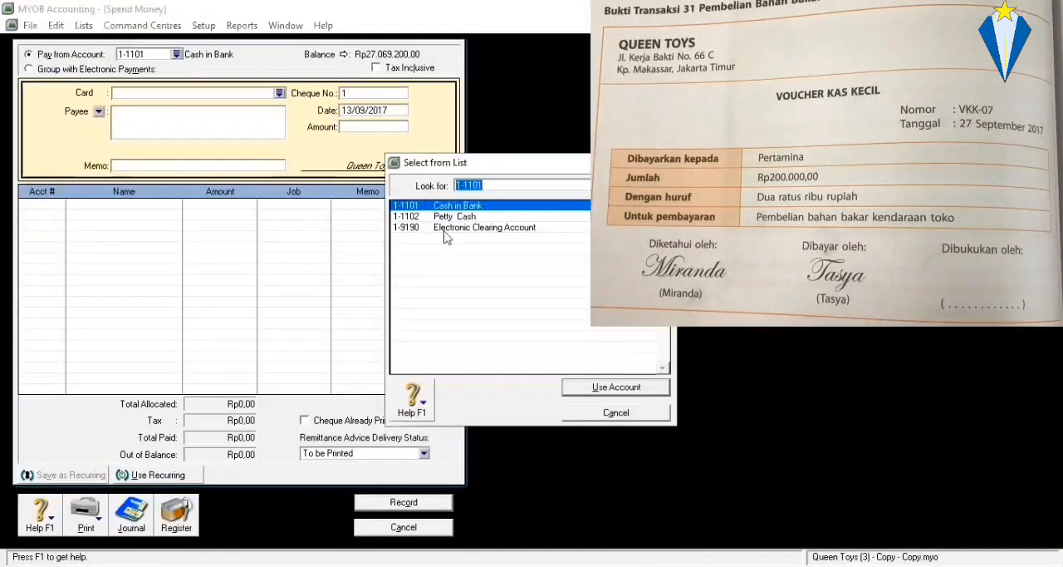
{"action": "left_click", "coordinate": [445, 216]}
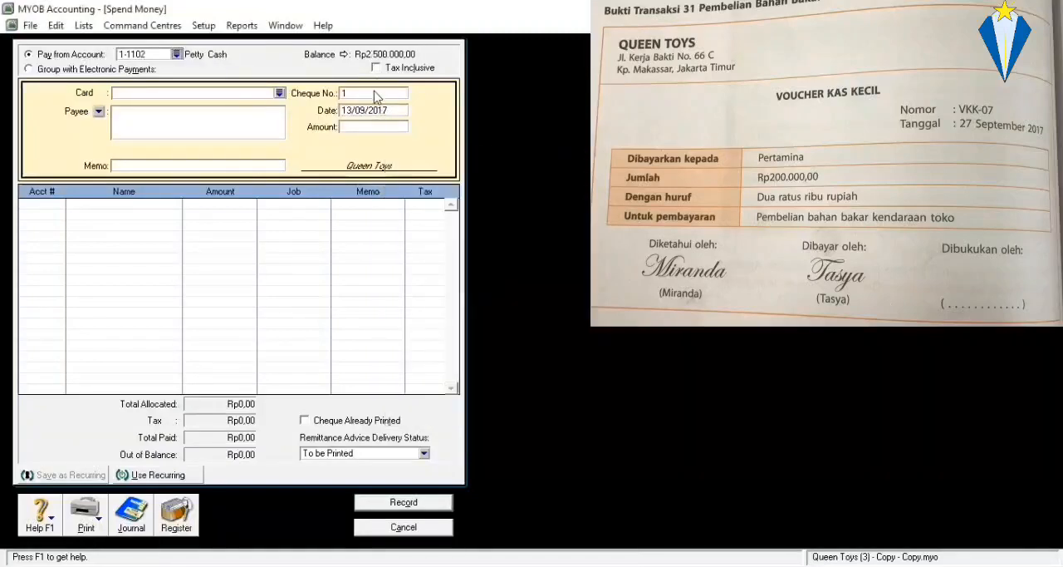
{"action": "left_click", "coordinate": [376, 93]}
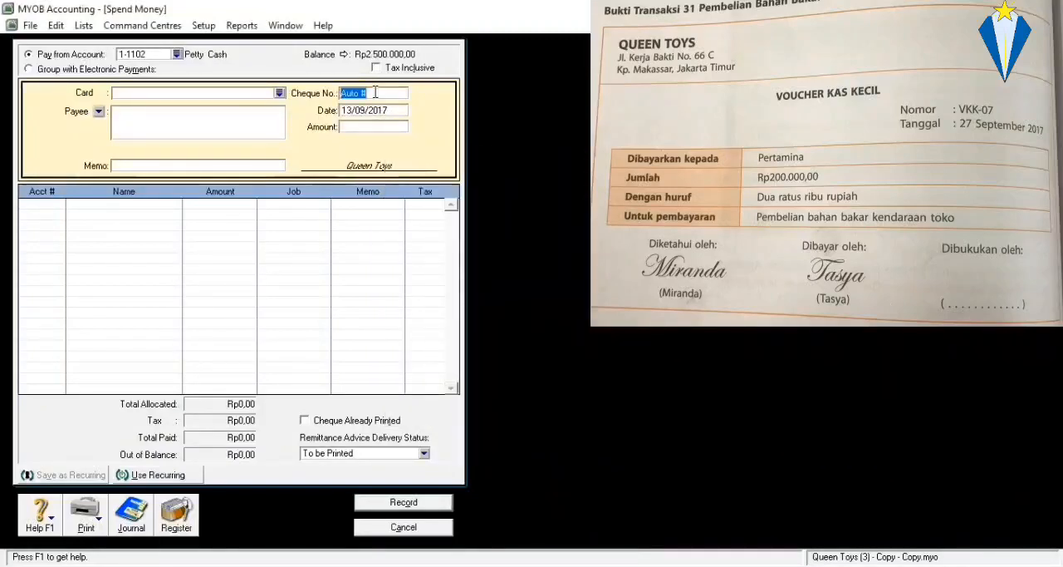
{"action": "type", "text": "VKK-07"}
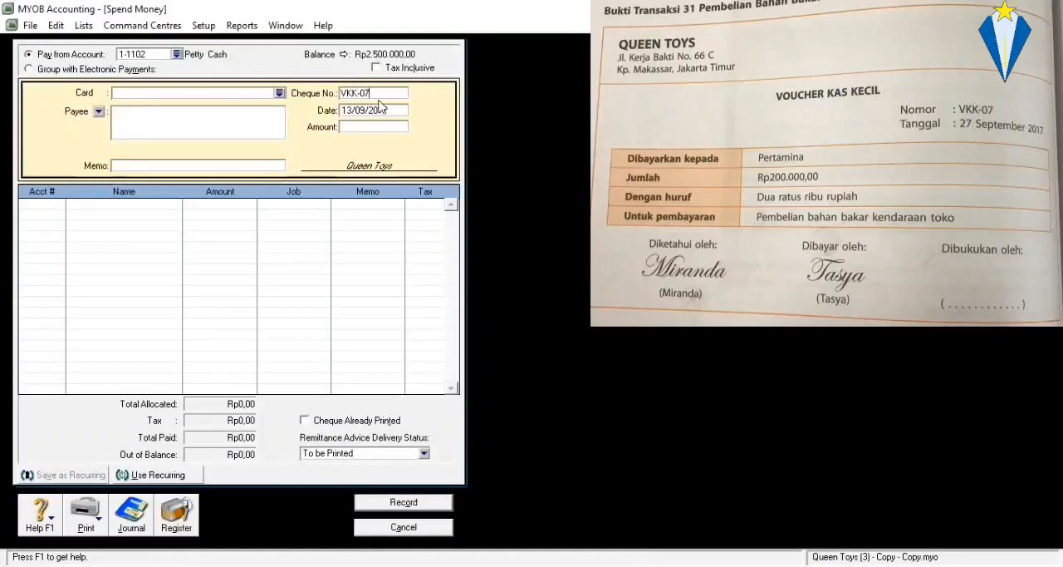
{"action": "left_click", "coordinate": [375, 108]}
{"action": "type", "text": "27"}
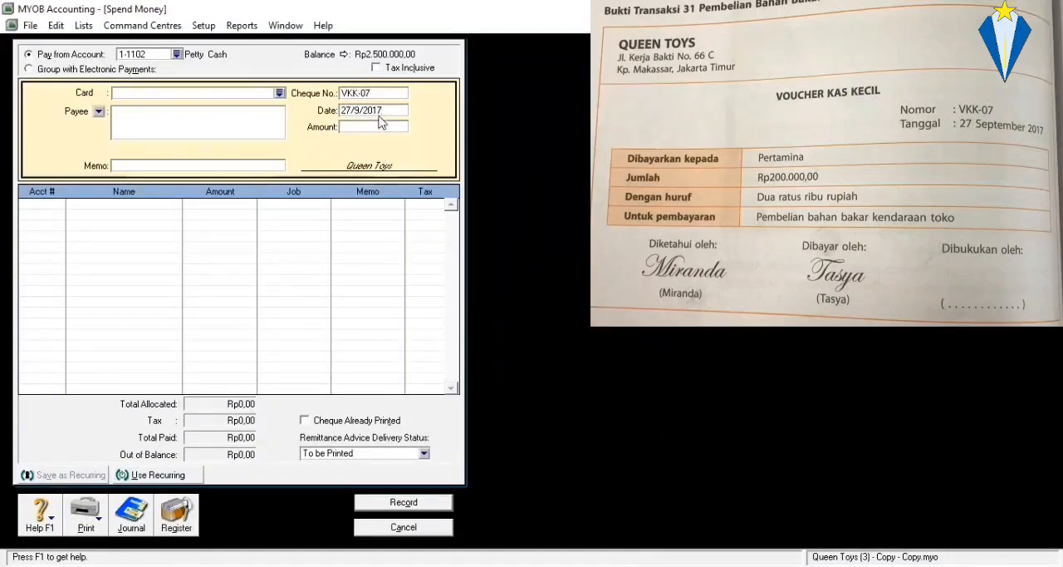
Set the payment amount to Rp200.000,00 and the memo to "Pembelian bahan bakar kendaraan toko".
{"action": "left_click", "coordinate": [380, 126]}
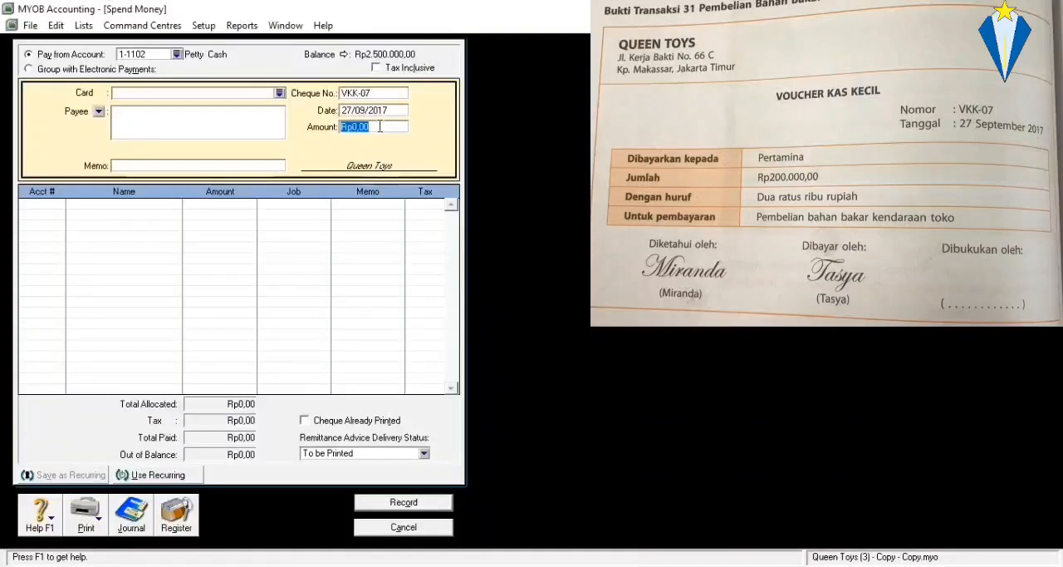
{"action": "type", "text": "200.00"}
{"action": "left_click", "coordinate": [214, 163]}
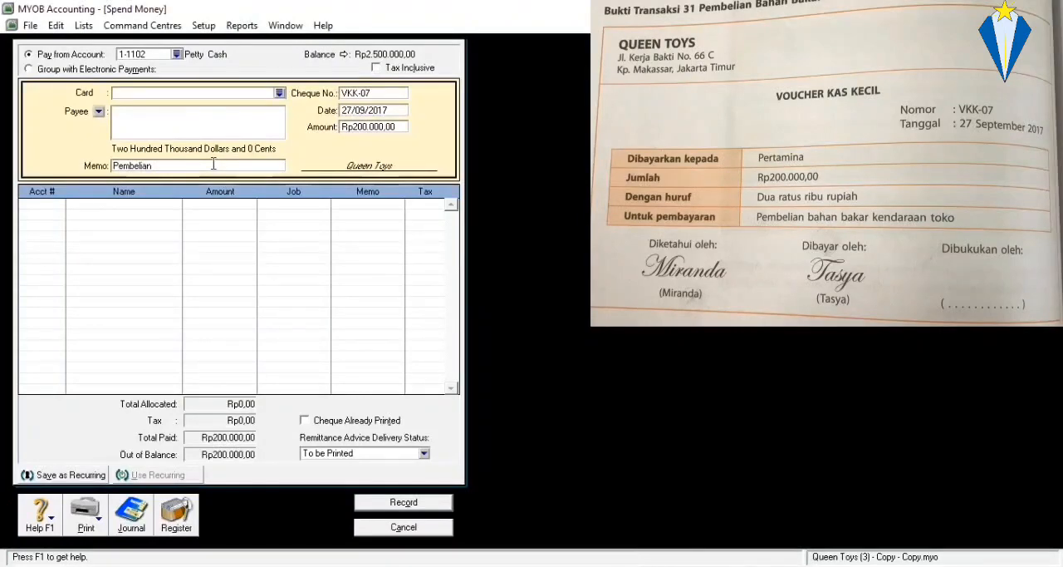
{"action": "type", "text": "Pembelian bahan bakar kendaraan toko"}
Allocate the fuel payment to account 6-1900 Other Expense and record the transaction.
{"action": "left_click", "coordinate": [49, 208]}
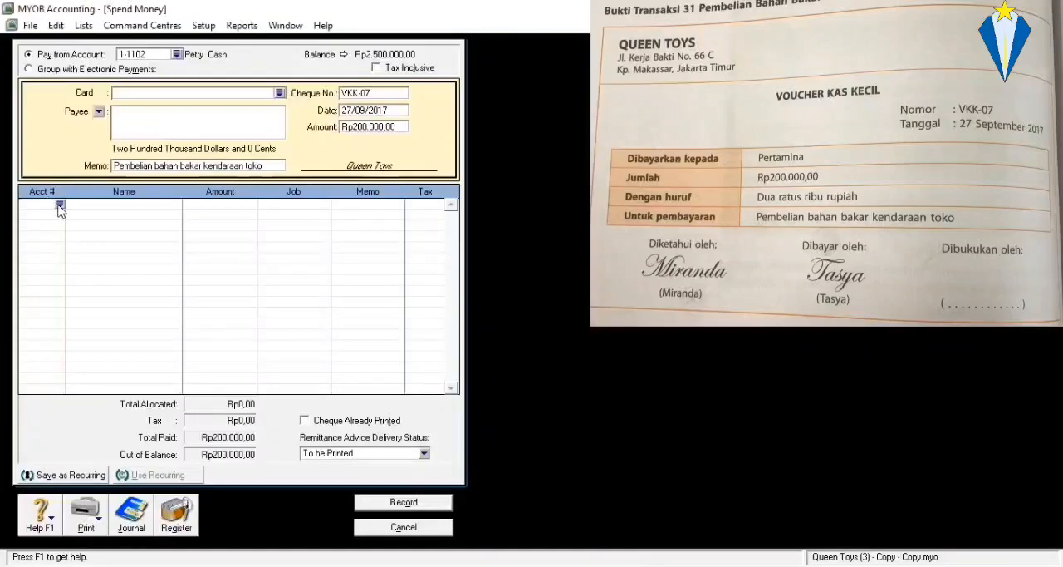
{"action": "type", "text": "6"}
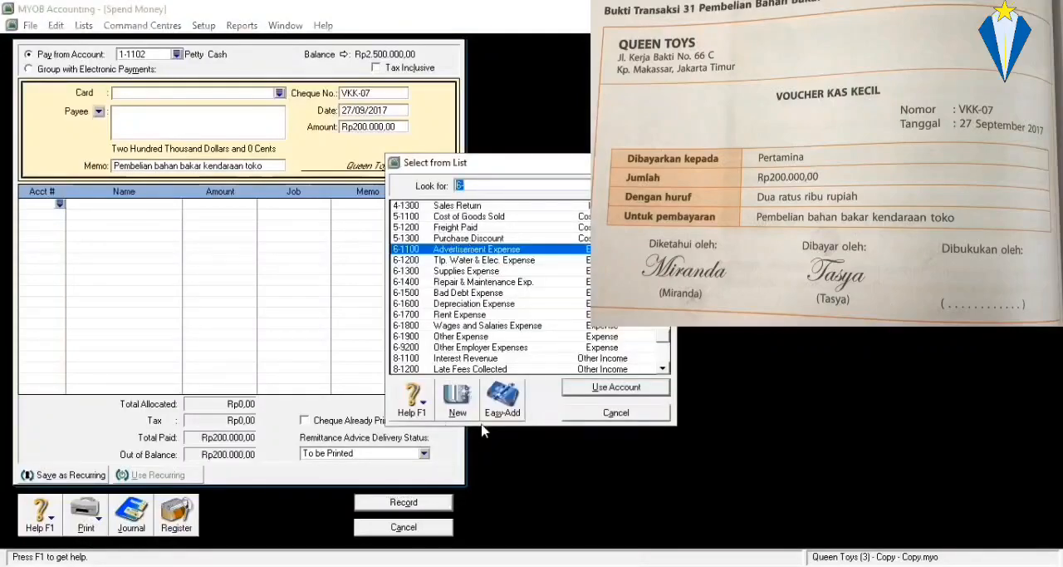
{"action": "scroll", "coordinate": [521, 288], "scroll_direction": "down", "scroll_amount": 1}
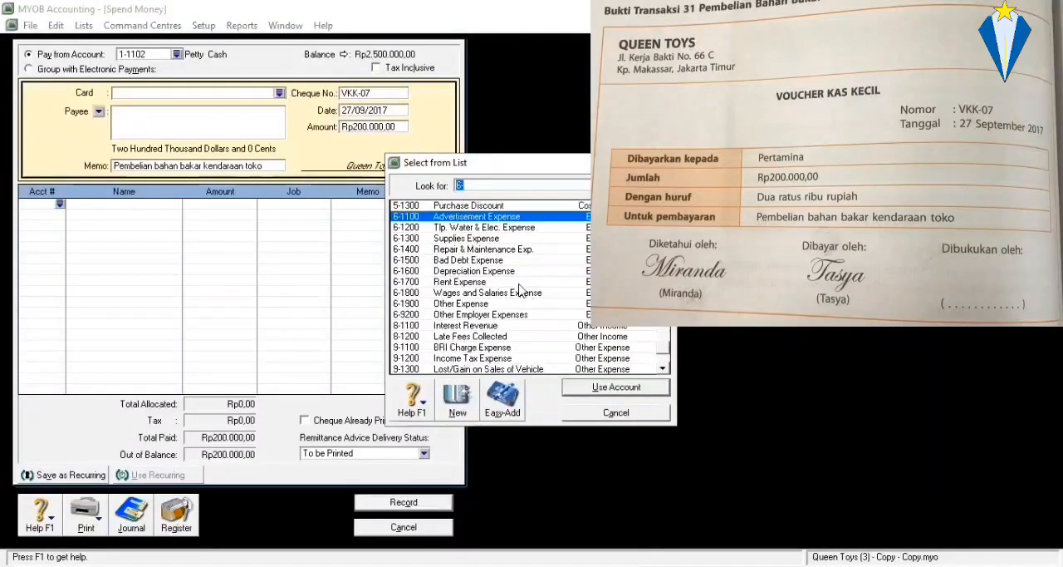
{"action": "scroll", "coordinate": [521, 289], "scroll_direction": "down", "scroll_amount": 1}
{"action": "left_click", "coordinate": [519, 283]}
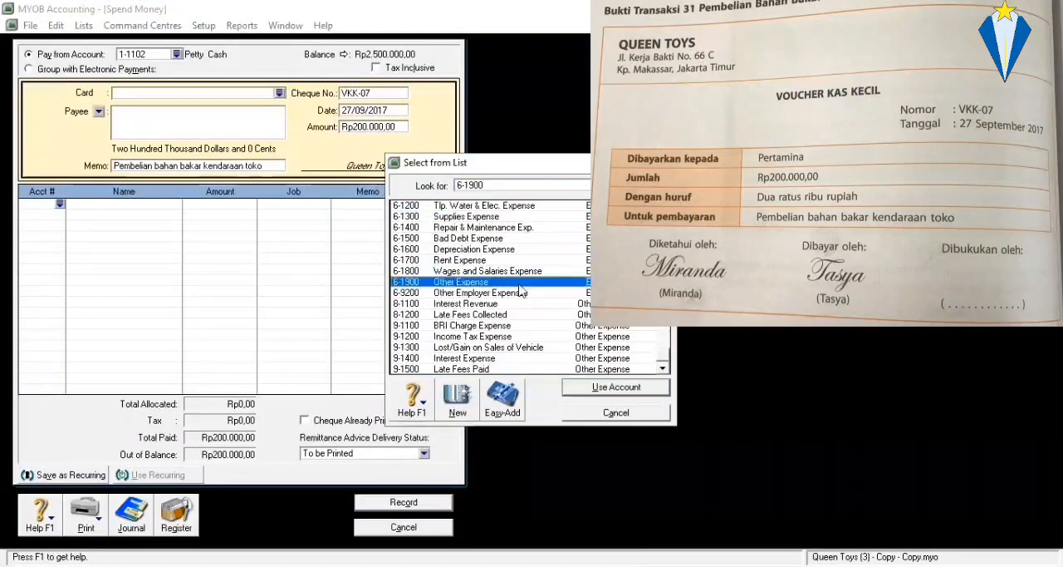
{"action": "double_click", "coordinate": [519, 285]}
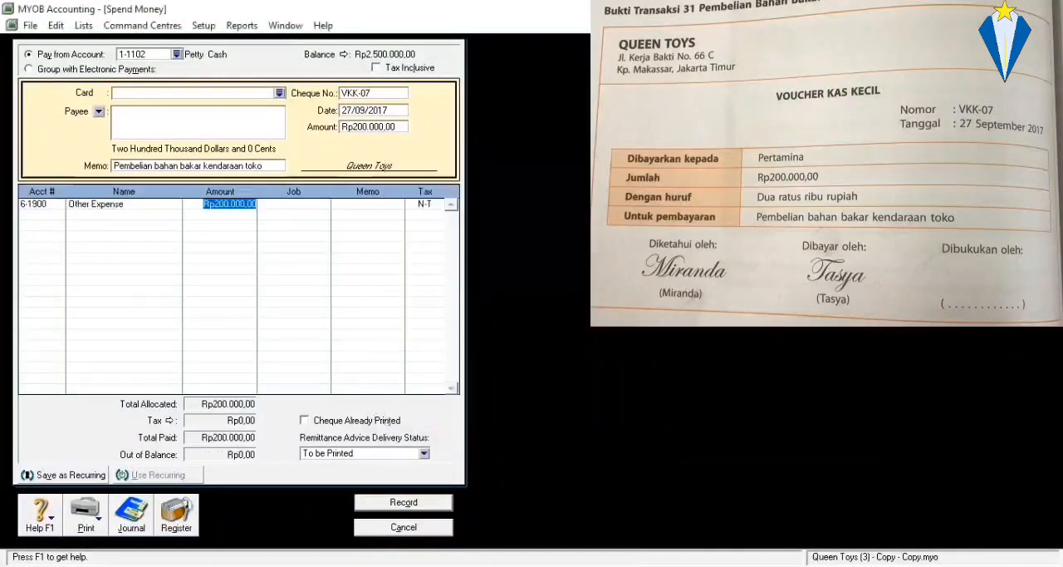
{"action": "left_click", "coordinate": [403, 503]}
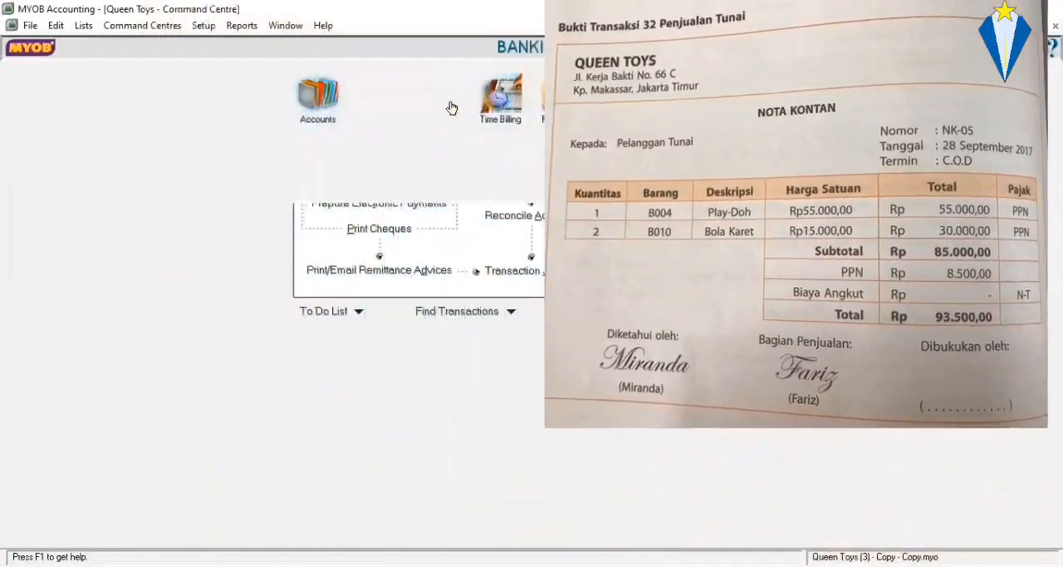
Start a new sales invoice for the customer Pelanggan Tunai.
{"action": "left_click", "coordinate": [449, 104]}
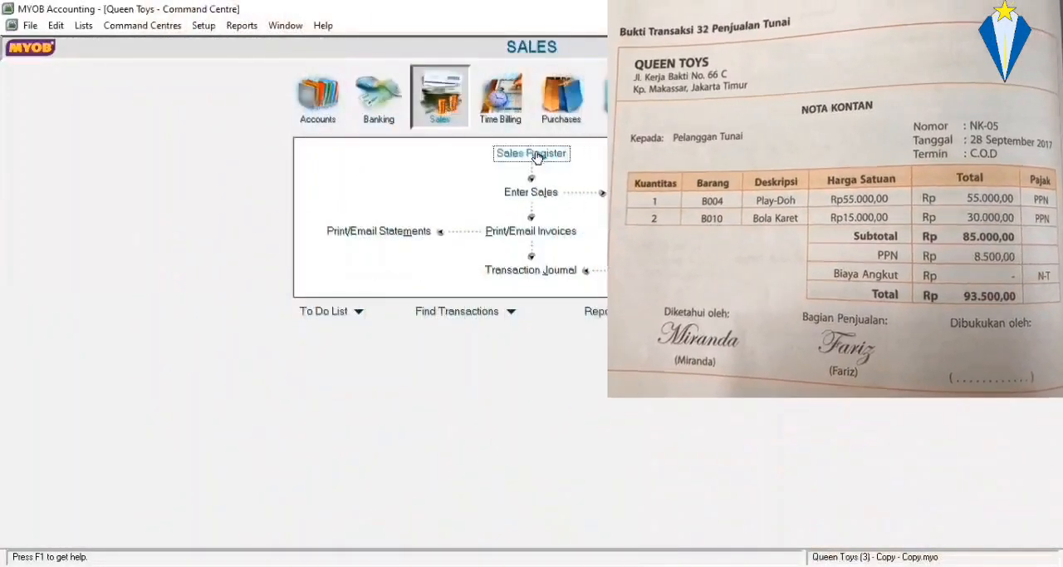
{"action": "left_click", "coordinate": [548, 192]}
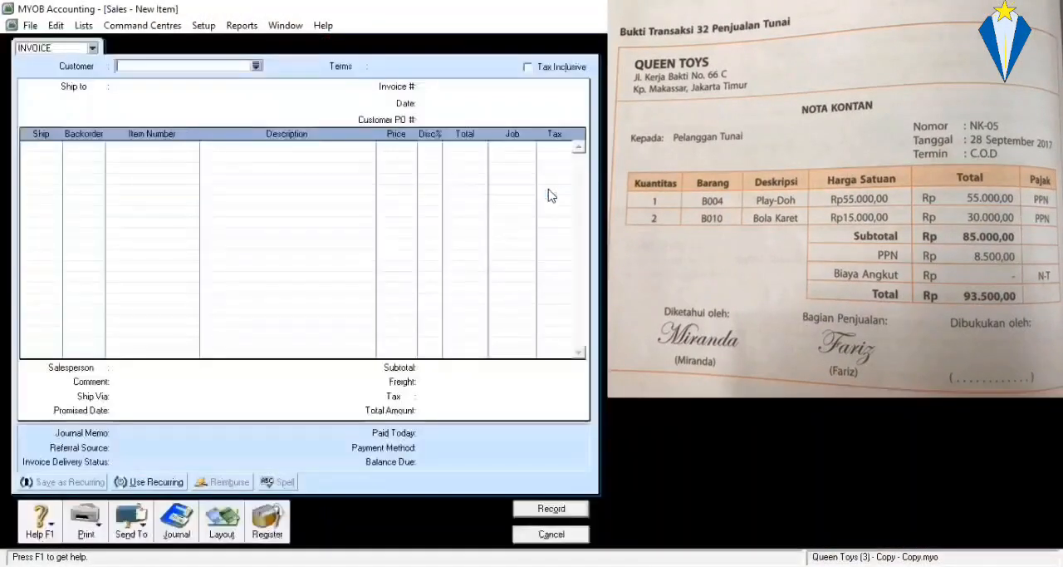
{"action": "left_click", "coordinate": [256, 65]}
{"action": "double_click", "coordinate": [381, 237]}
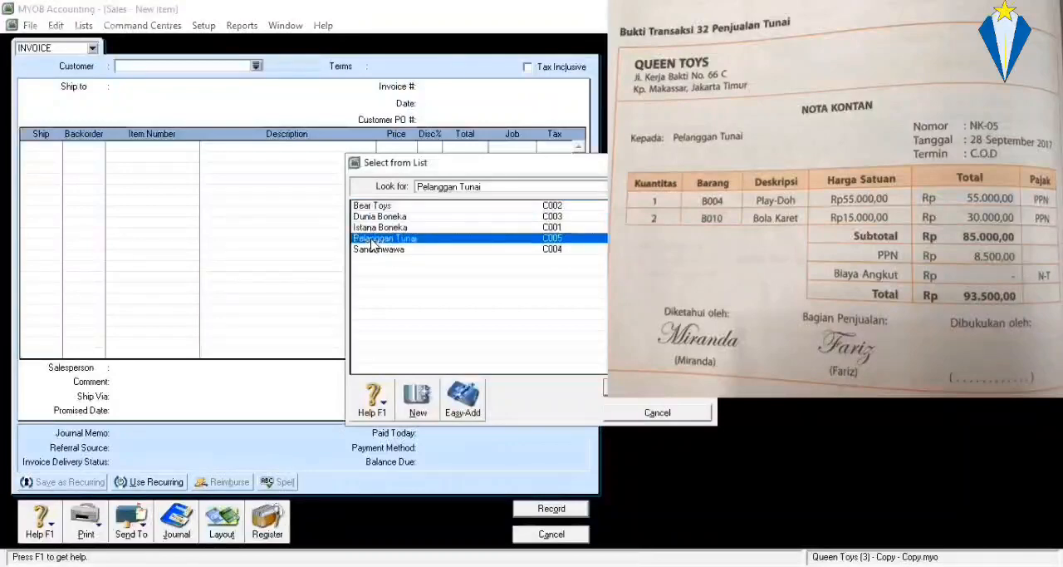
Set the invoice number to NK-05 and the invoice date to 28/09/2017.
{"action": "left_click", "coordinate": [431, 86]}
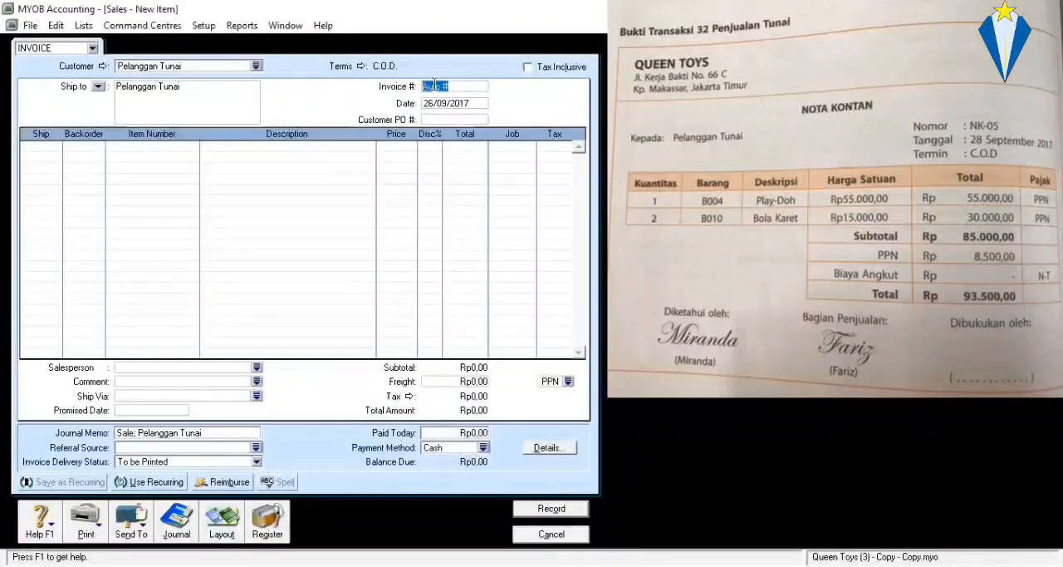
{"action": "type", "text": "NK"}
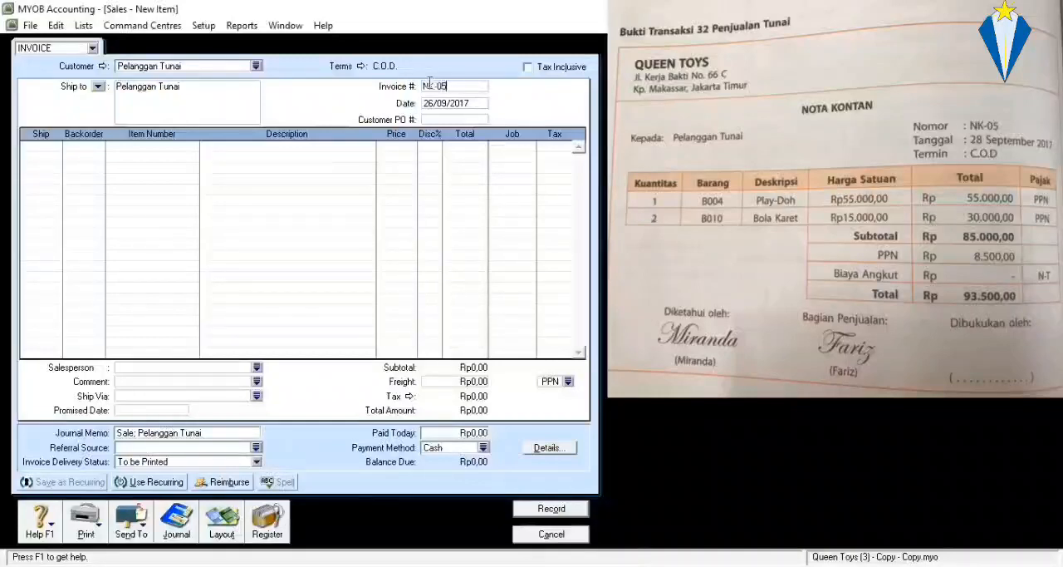
{"action": "type", "text": "-05"}
{"action": "left_click", "coordinate": [447, 101]}
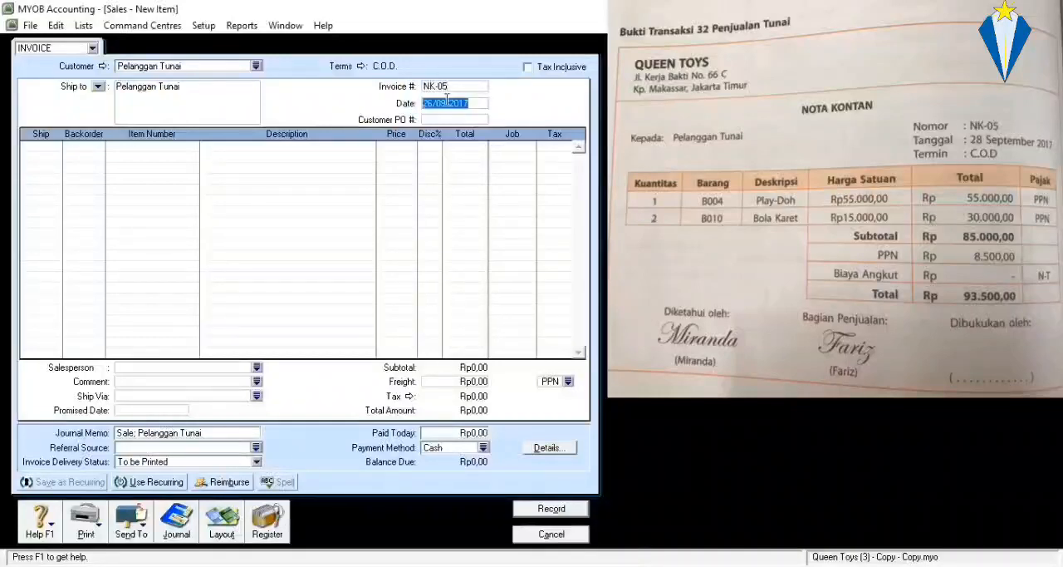
{"action": "type", "text": "28/09/"}
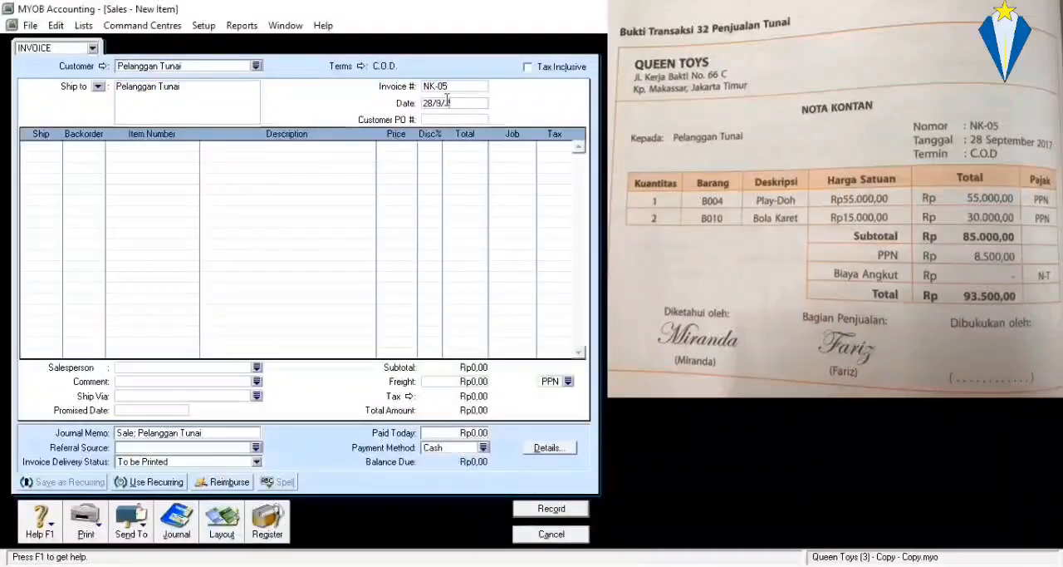
{"action": "type", "text": "2017"}
Enter the first invoice line with 1 unit of item B004 Play-Doh at a price of Rp55.000,00.
{"action": "left_click", "coordinate": [53, 147]}
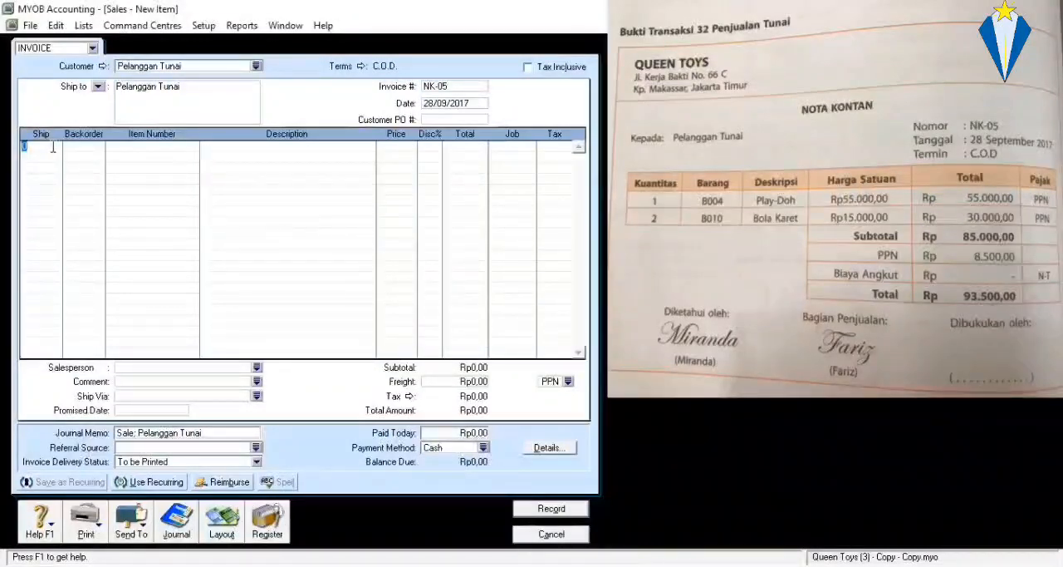
{"action": "type", "text": "1"}
{"action": "key", "text": "Tab"}
{"action": "key", "text": "Tab"}
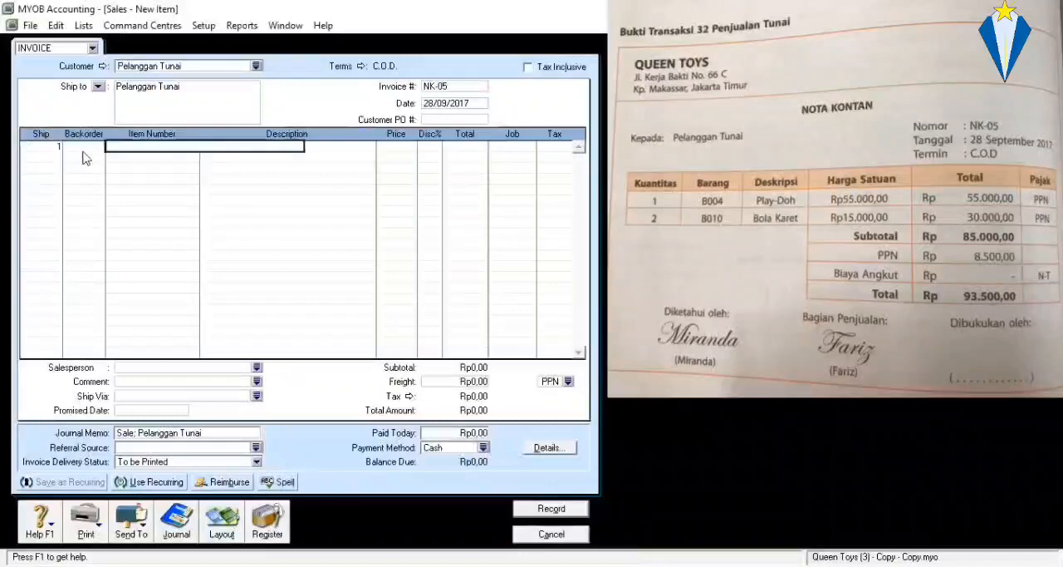
{"action": "key", "text": "Tab"}
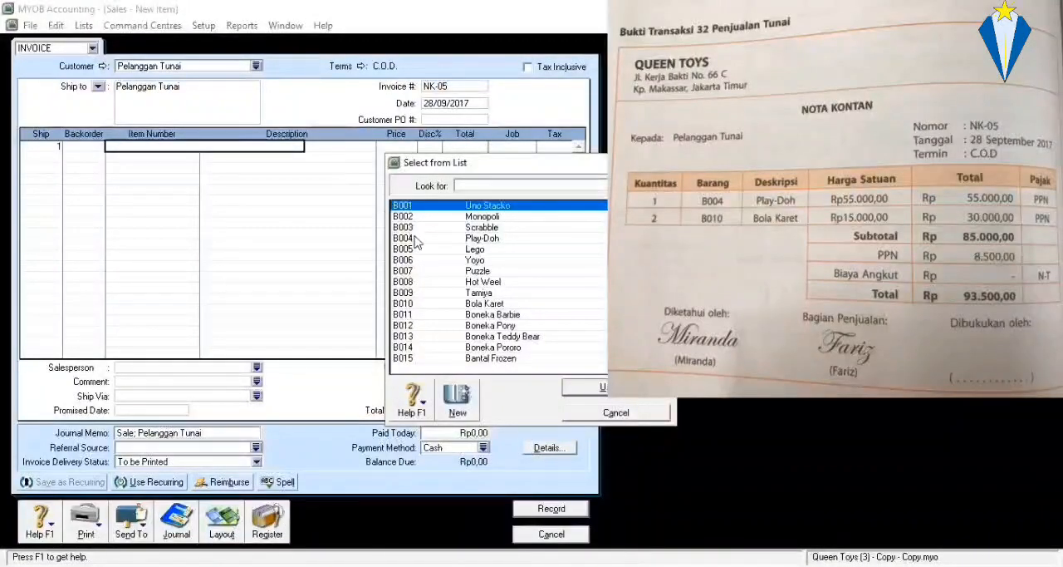
{"action": "type", "text": "B004"}
{"action": "key", "text": "Return"}
{"action": "key", "text": "Tab"}
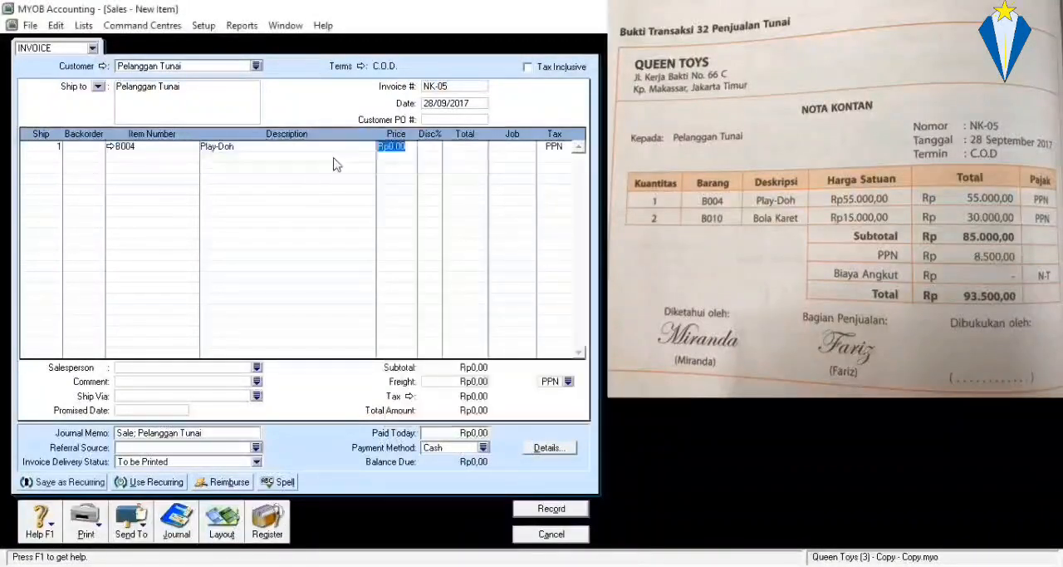
{"action": "type", "text": "55000"}
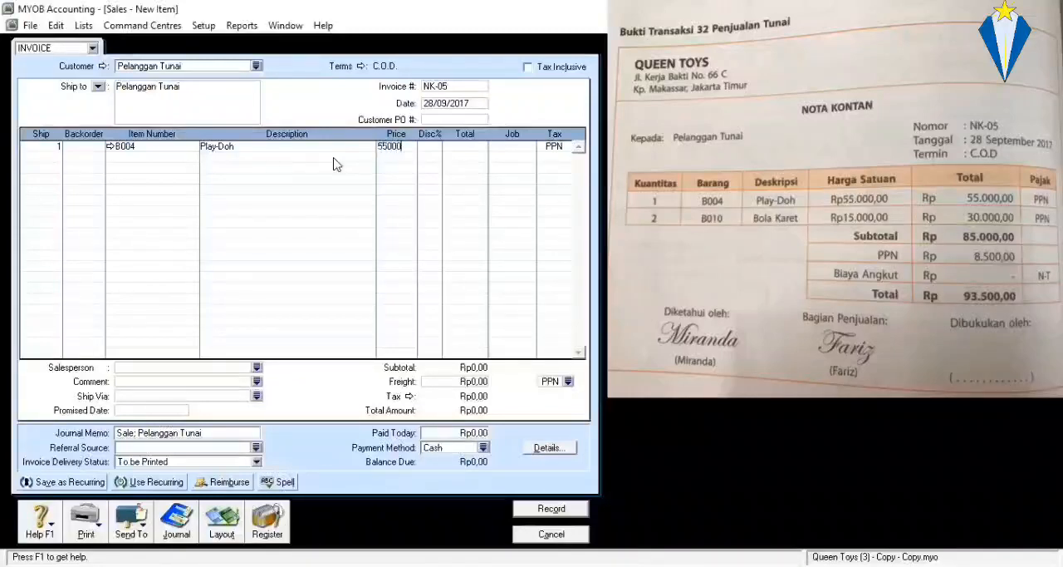
{"action": "key", "text": "Return"}
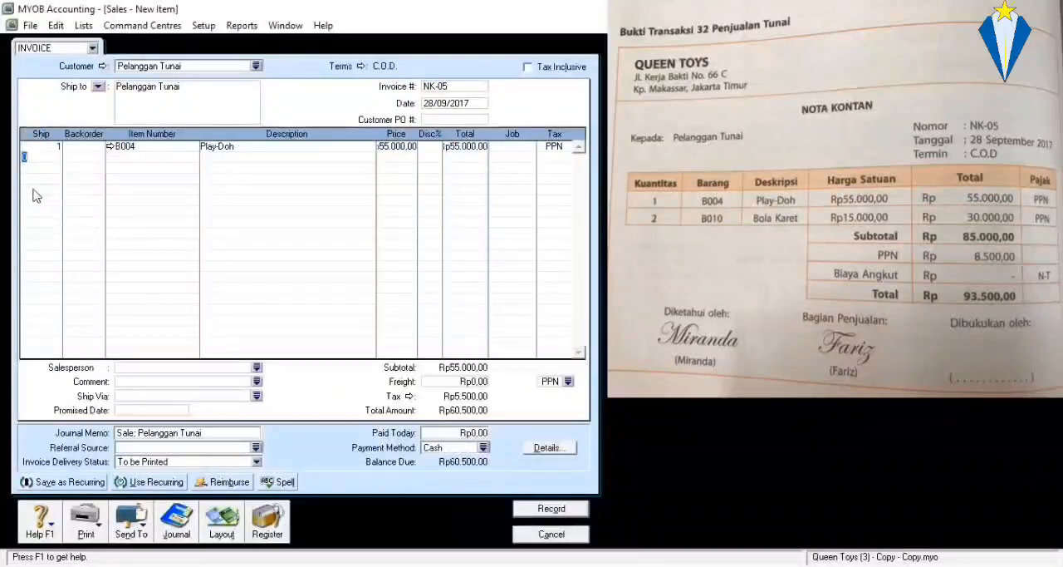
Add a second invoice line with 2 units of item B010 Bola Karet at a price of Rp15.000,00.
{"action": "type", "text": "2"}
{"action": "key", "text": "Tab"}
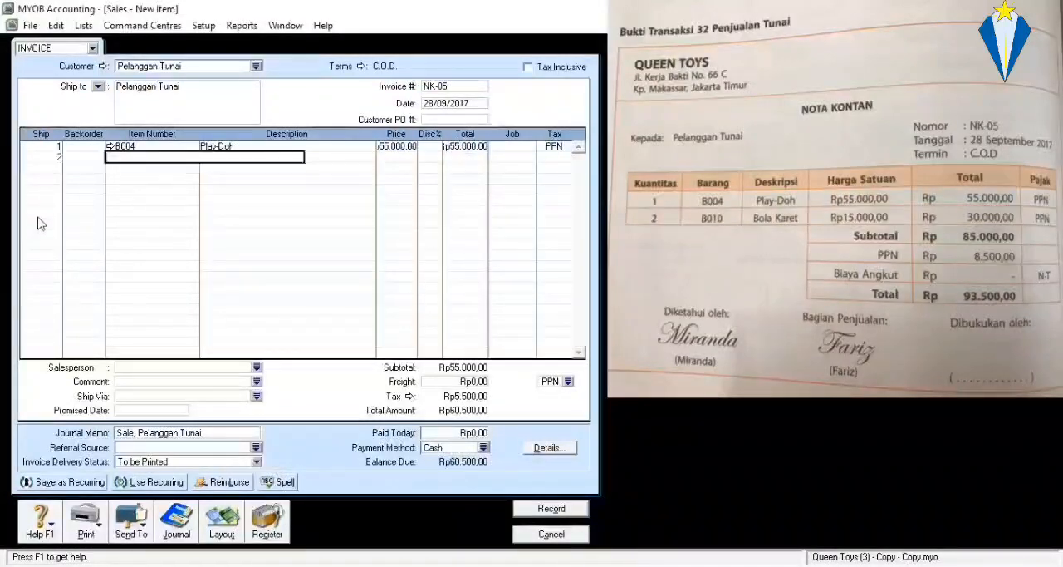
{"action": "key", "text": "Return"}
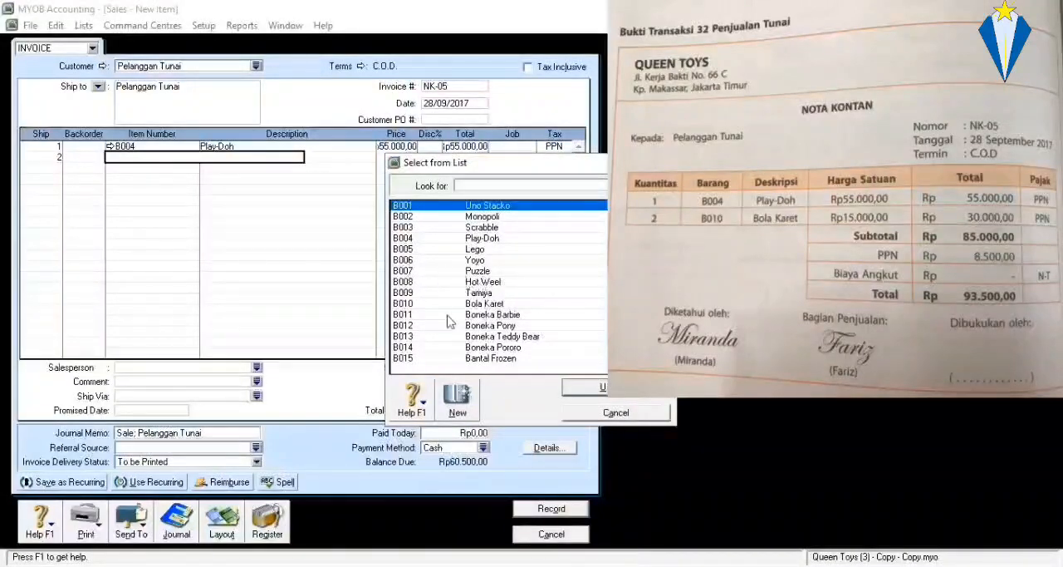
{"action": "type", "text": "B010"}
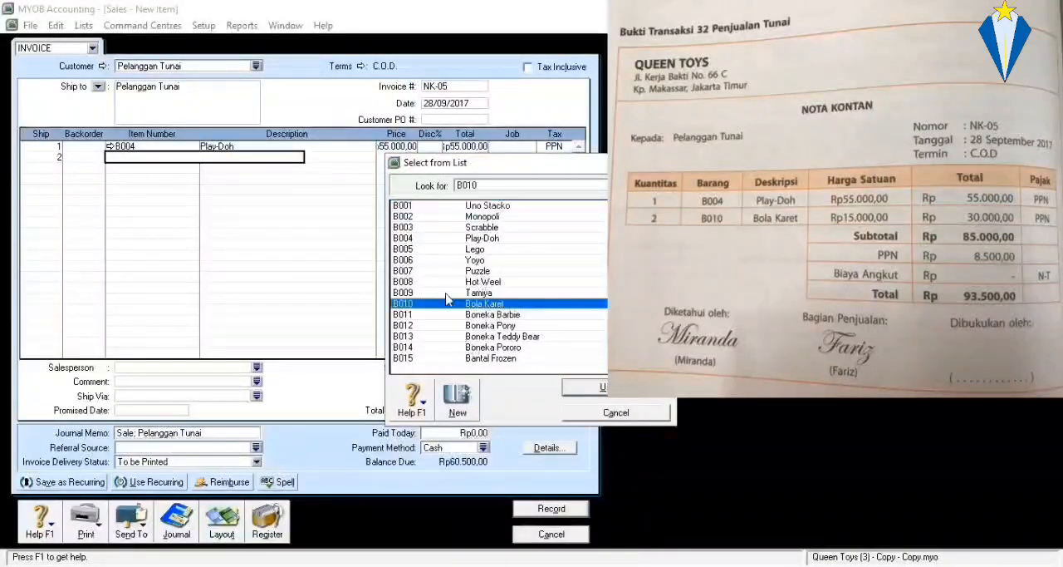
{"action": "key", "text": "Return"}
{"action": "type", "text": "15"}
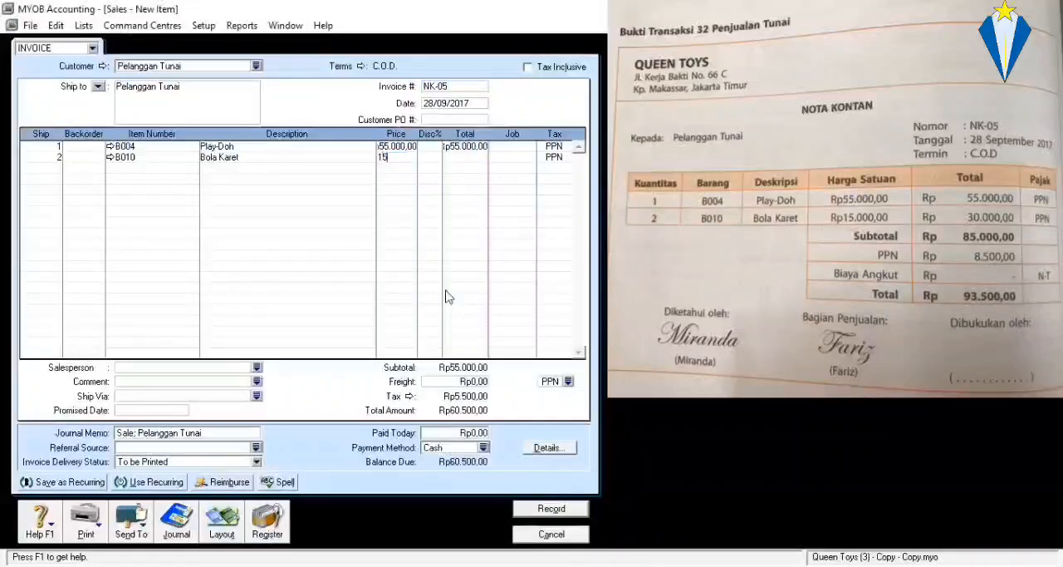
{"action": "key", "text": "Tab"}
{"action": "key", "text": "Tab"}
{"action": "key", "text": "Tab"}
{"action": "key", "text": "Tab"}
{"action": "key", "text": "Tab"}
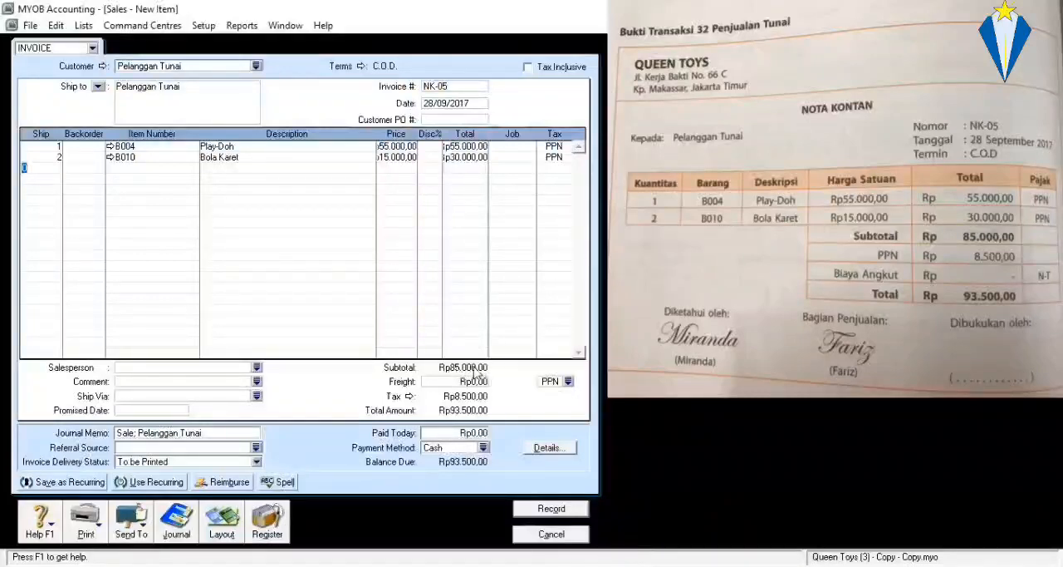
Enter Rp93.500,00 as the amount paid today and record the cash sale.
{"action": "left_click", "coordinate": [466, 432]}
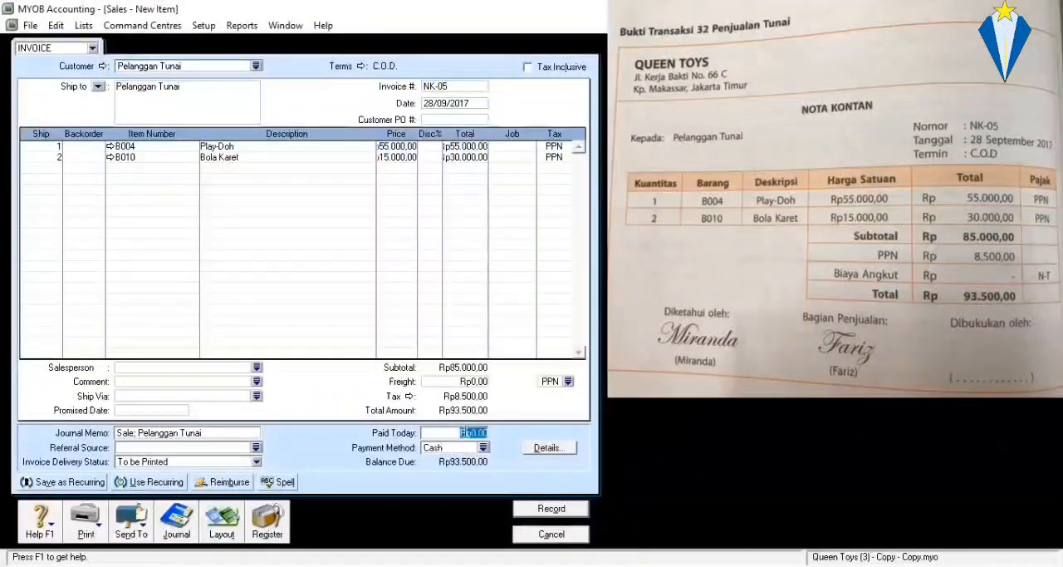
{"action": "type", "text": "93.500"}
{"action": "key", "text": "Tab"}
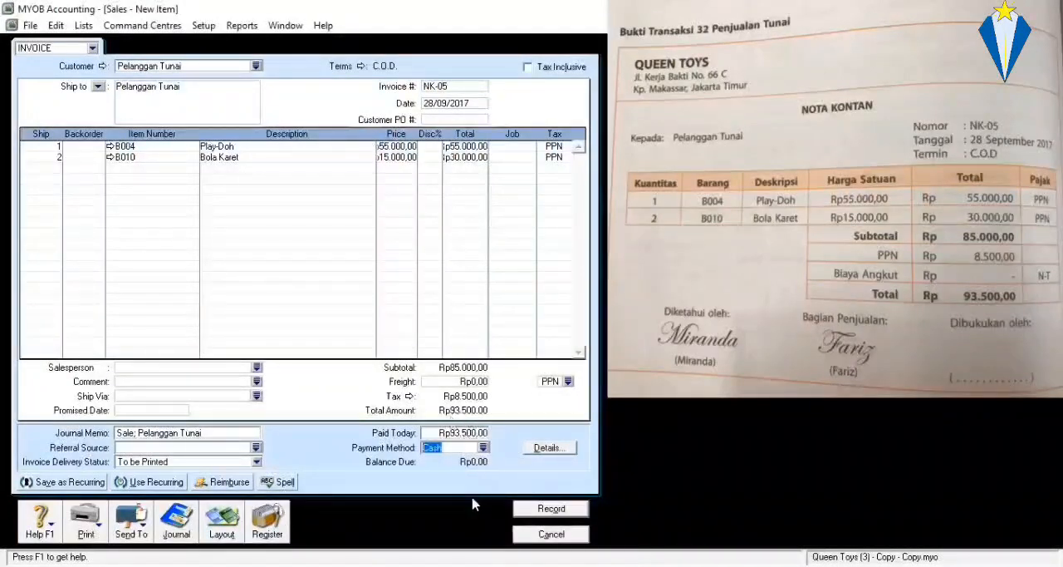
{"action": "left_click", "coordinate": [551, 509]}
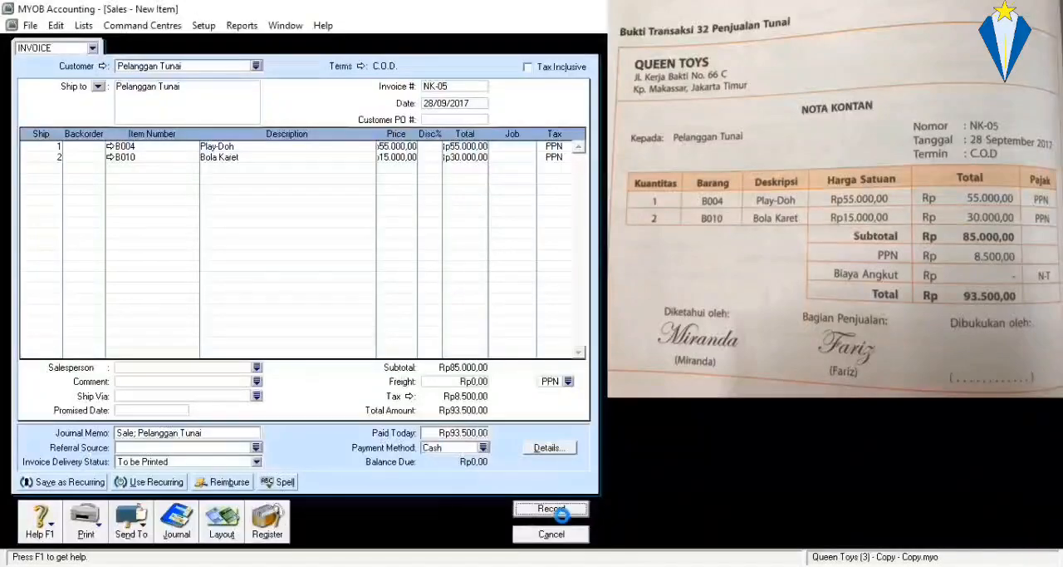
{"action": "left_click", "coordinate": [647, 405]}
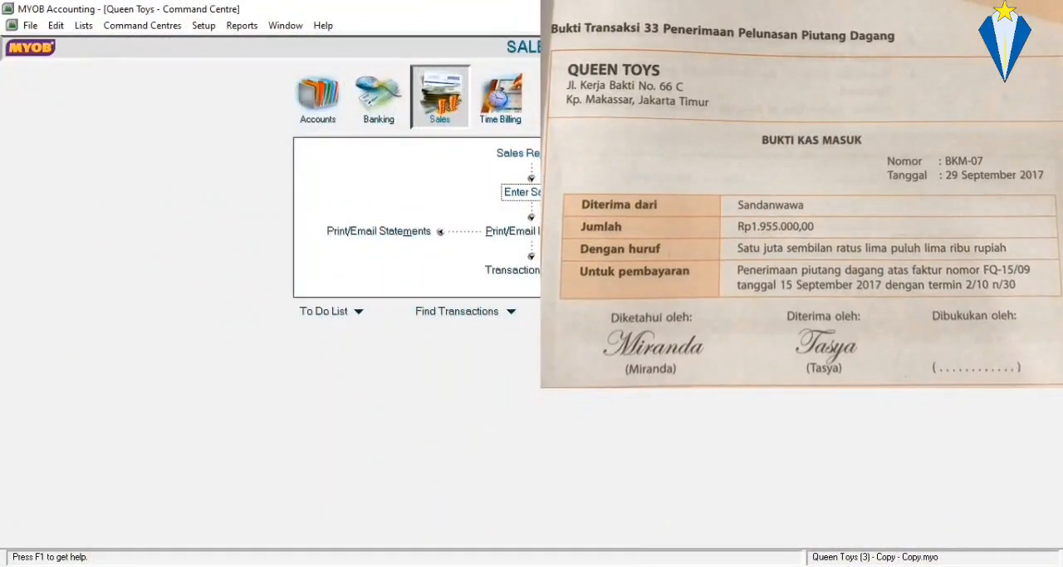
Start a Receive Payments entry and select Sandanwawa as the customer.
{"action": "left_click", "coordinate": [674, 231]}
{"action": "left_click", "coordinate": [297, 116]}
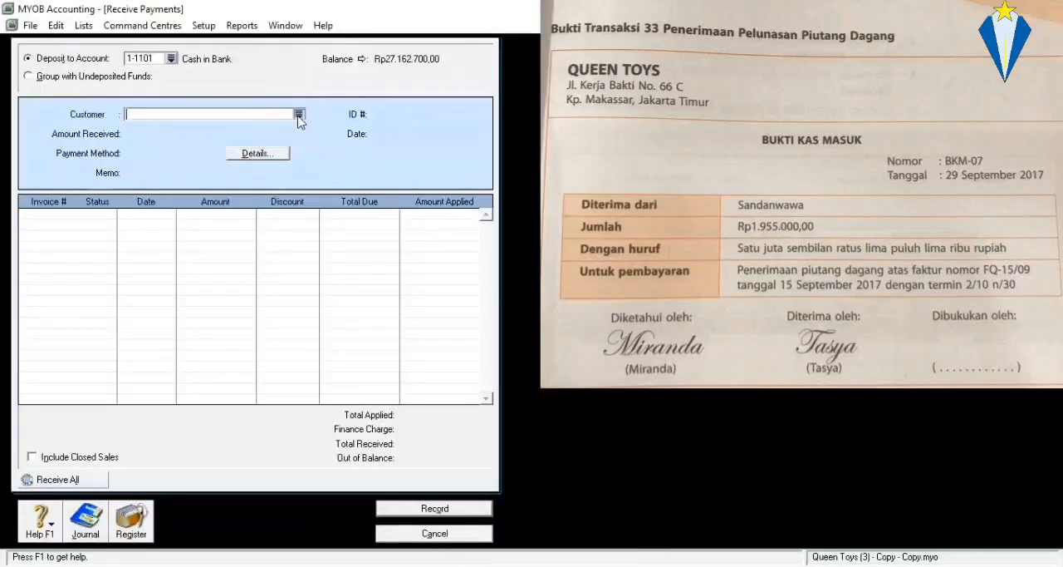
{"action": "left_click", "coordinate": [408, 250]}
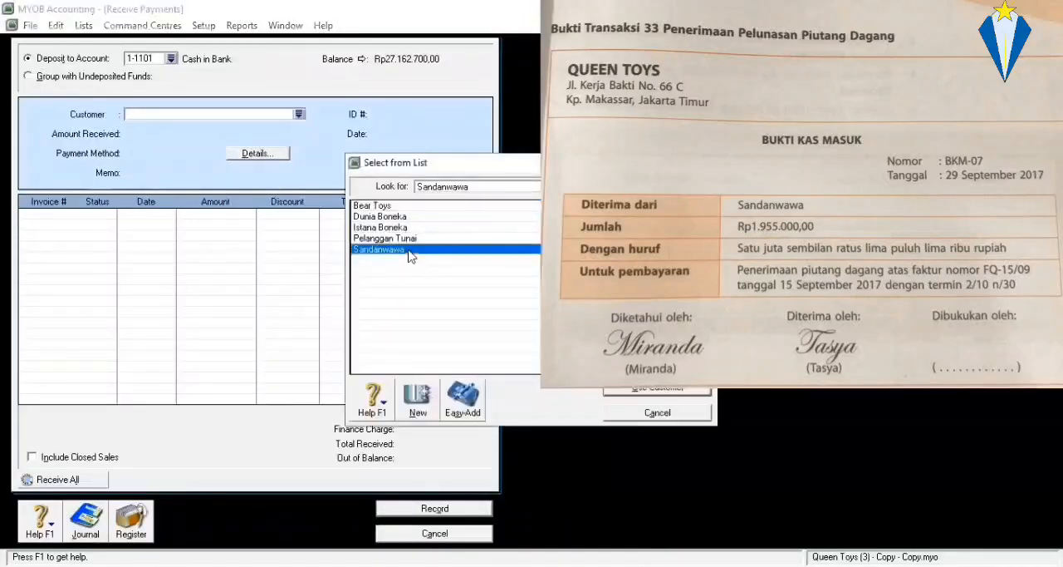
{"action": "double_click", "coordinate": [408, 250]}
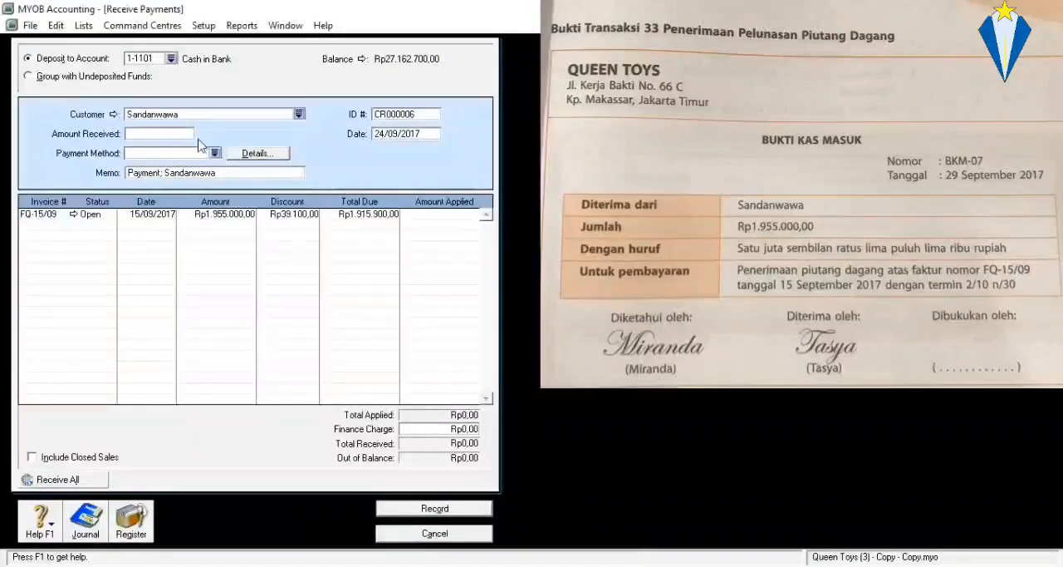
Set the payment ID to BKM-07 and the payment date to 29/09/2017.
{"action": "left_click", "coordinate": [405, 117]}
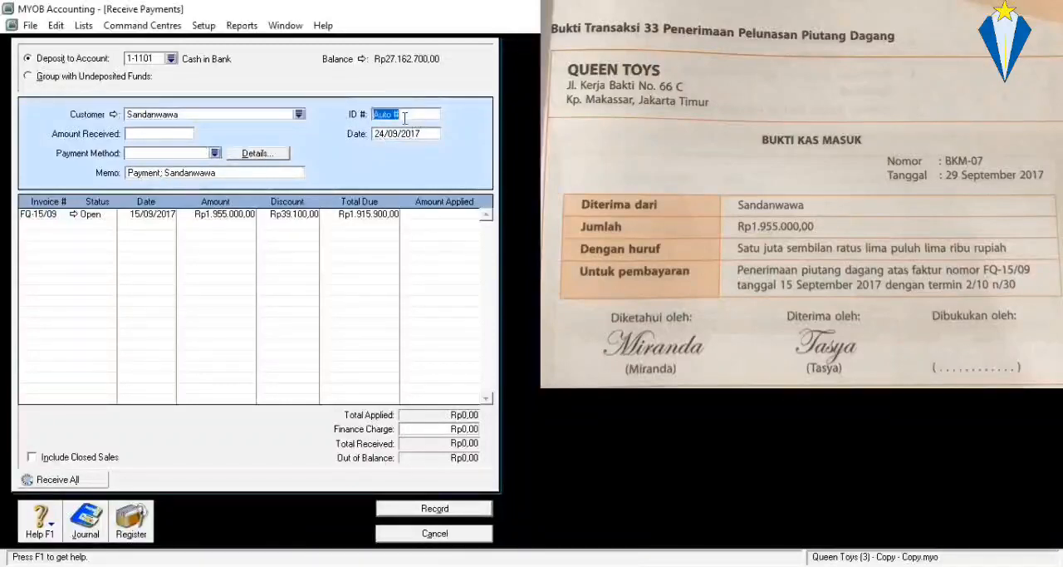
{"action": "type", "text": "BKM-0"}
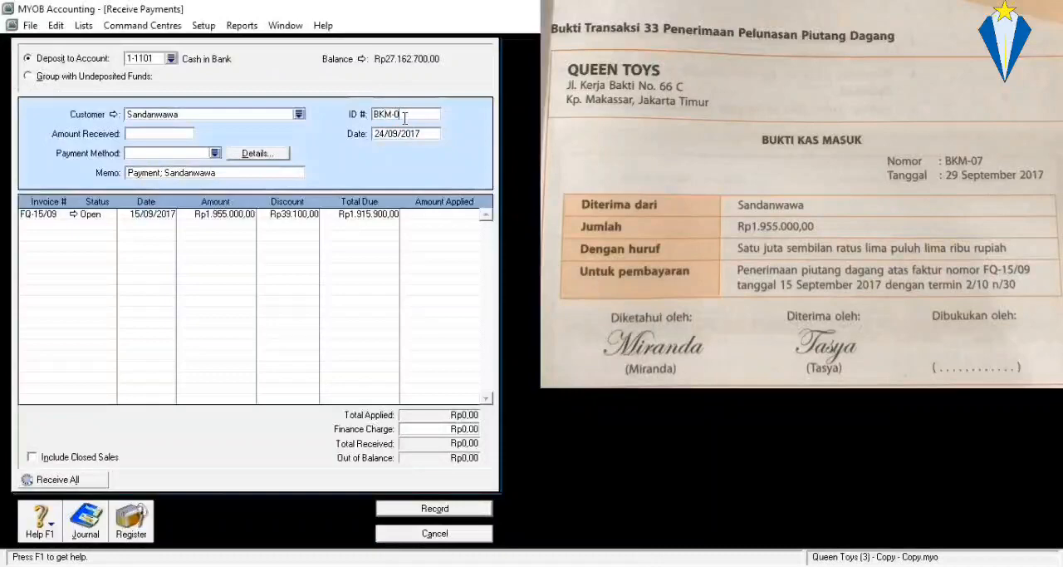
{"action": "type", "text": "7"}
{"action": "left_click", "coordinate": [396, 137]}
{"action": "type", "text": "29/"}
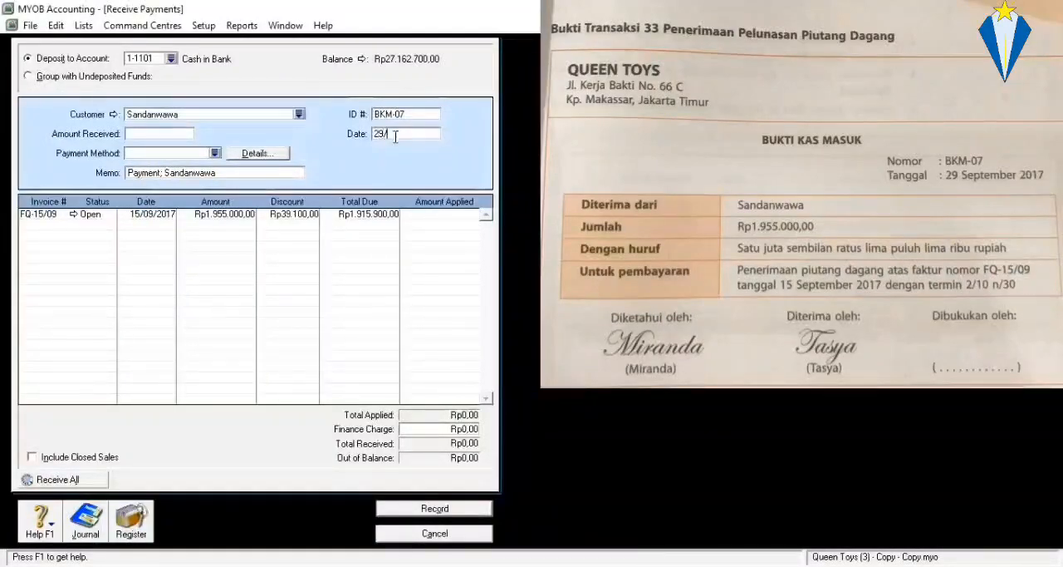
{"action": "type", "text": "9/2017"}
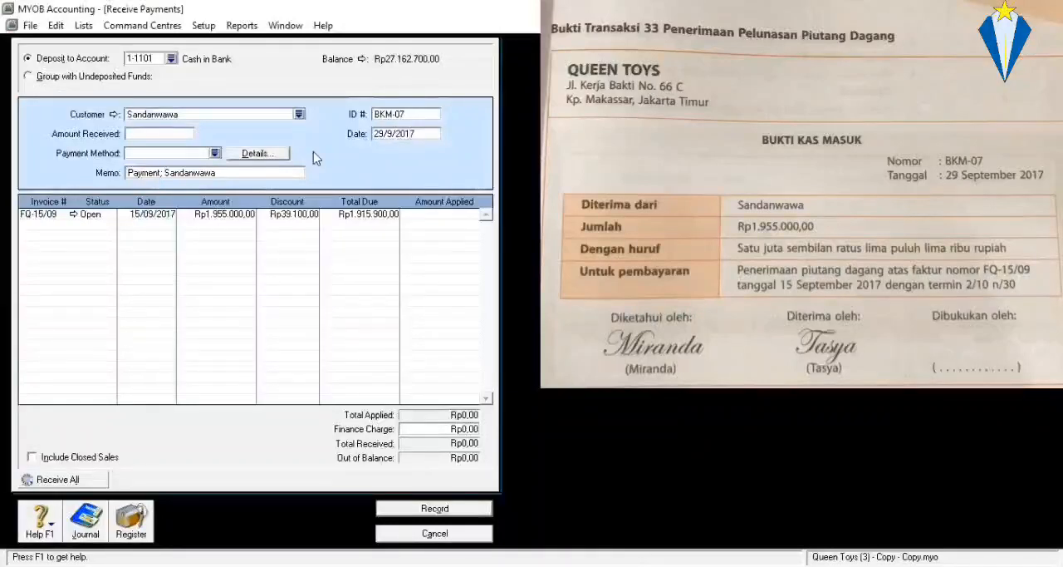
Enter Rp1.955.000,00 as the amount received from the customer.
{"action": "left_click", "coordinate": [141, 136]}
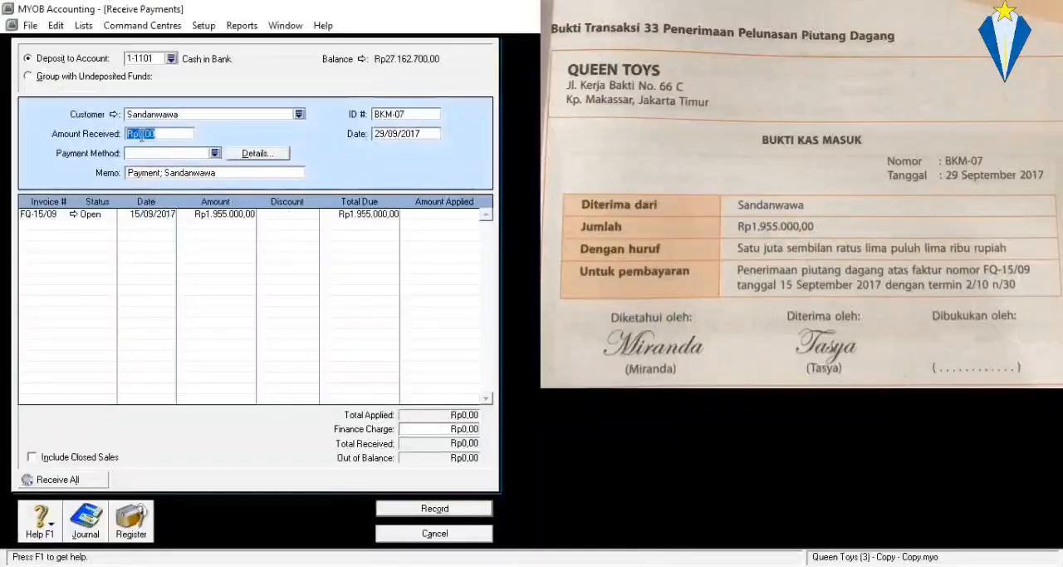
{"action": "type", "text": "1.9"}
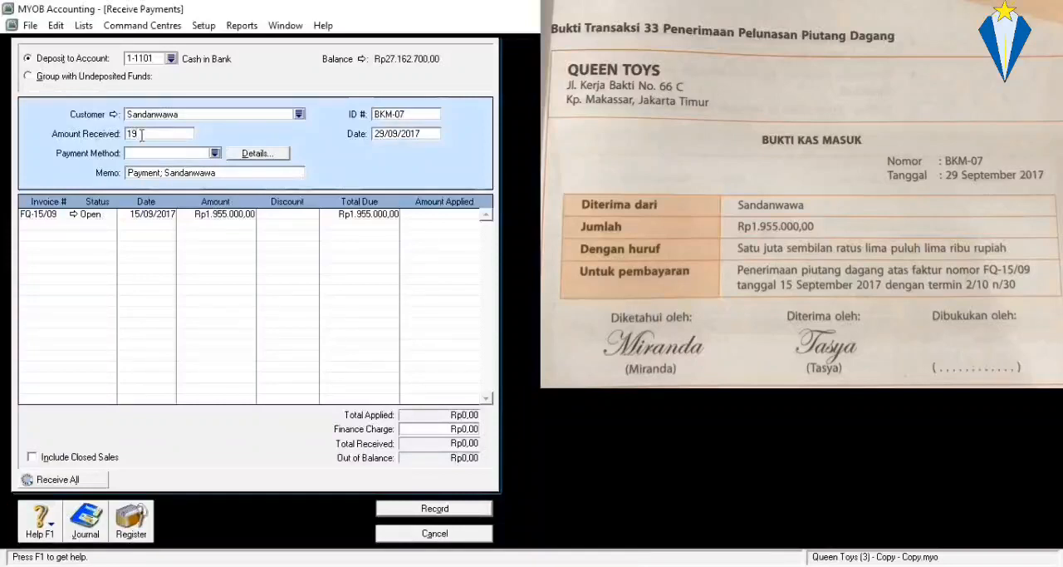
{"action": "type", "text": "55.000"}
{"action": "key", "text": "Tab"}
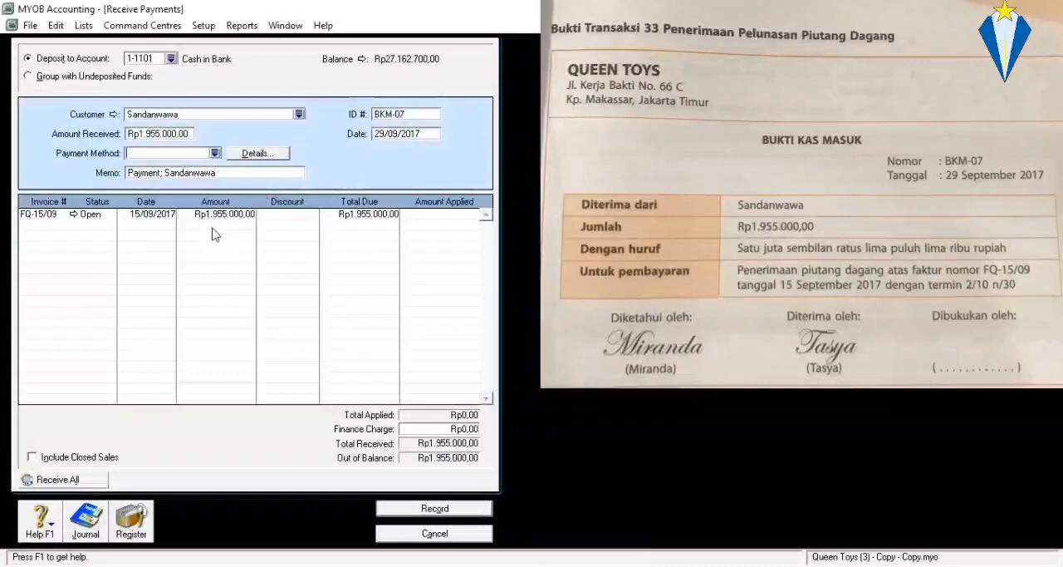
Set the memo to "Penerimaan piutang dagang atas faktur nomor FQ-15/09" and choose Cash as the payment method.
{"action": "left_click", "coordinate": [167, 173]}
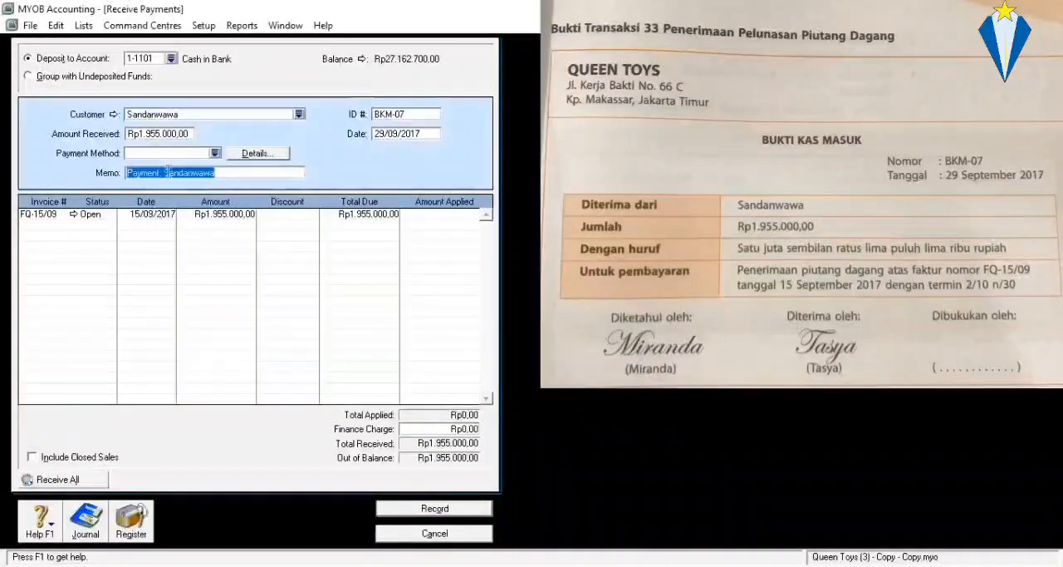
{"action": "type", "text": "P"}
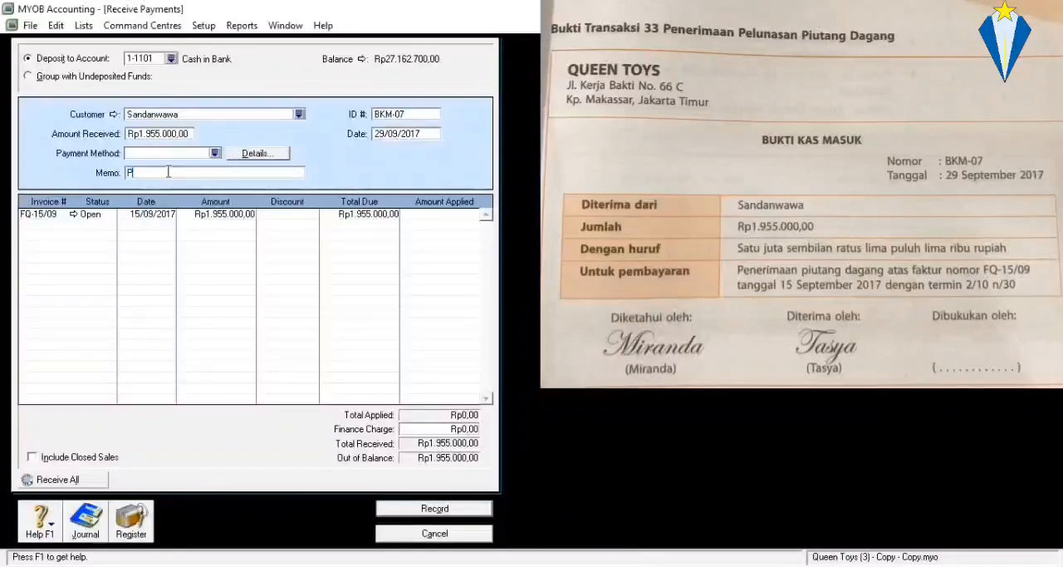
{"action": "type", "text": "enerimaan piutang dagang atas faktur nomor"}
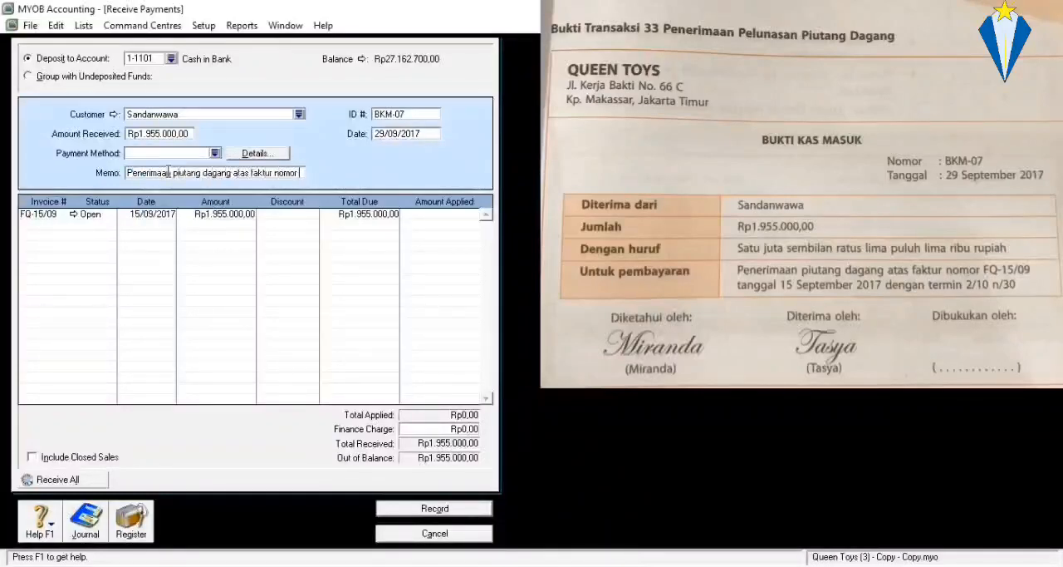
{"action": "type", "text": " FQ-15/09"}
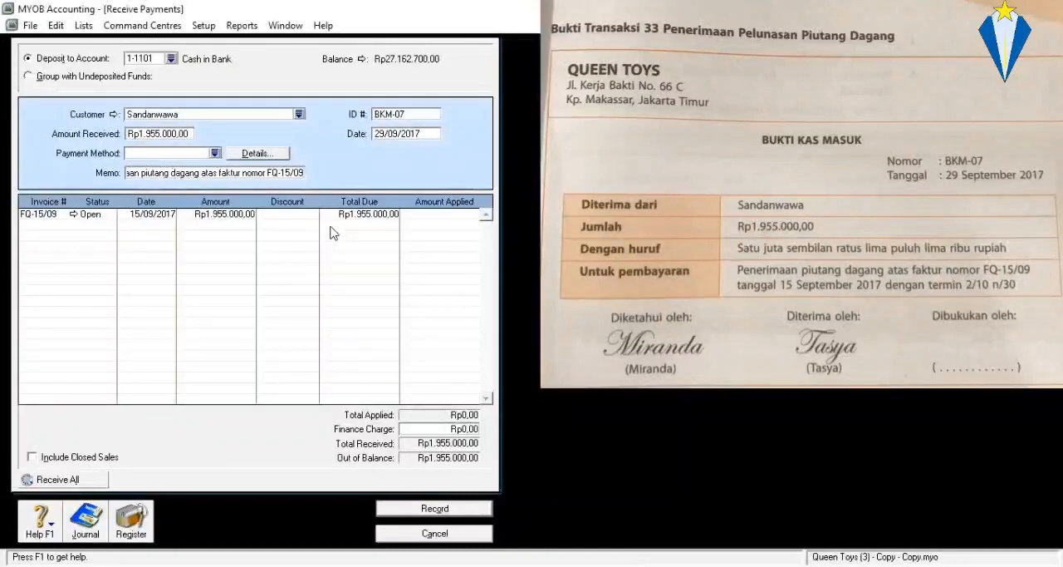
{"action": "left_click", "coordinate": [215, 154]}
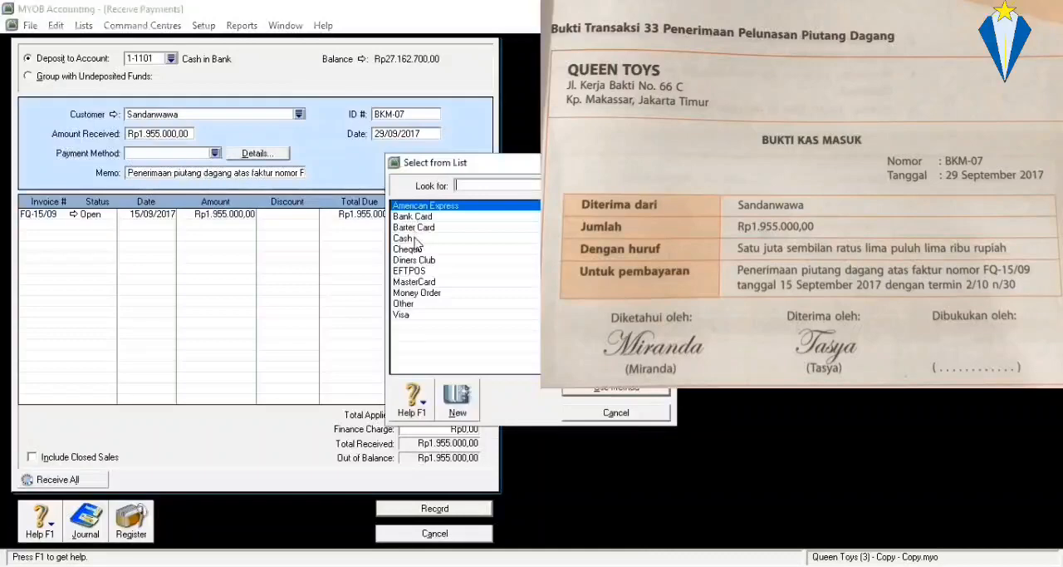
{"action": "double_click", "coordinate": [413, 238]}
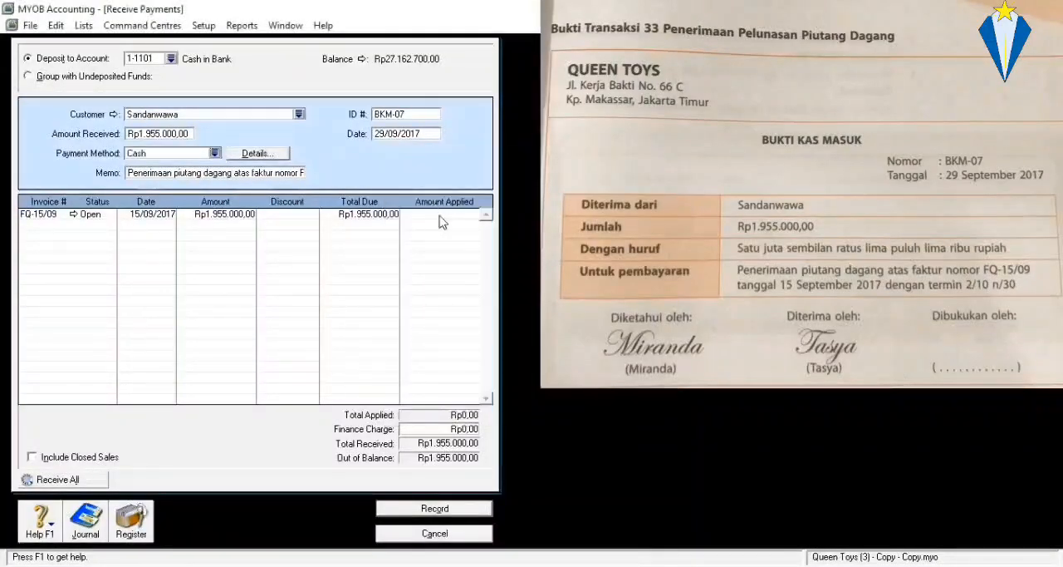
Apply Rp1.955.000,00 to invoice FQ-15/09 and record the customer payment.
{"action": "left_click", "coordinate": [440, 215]}
{"action": "key", "text": "Tab"}
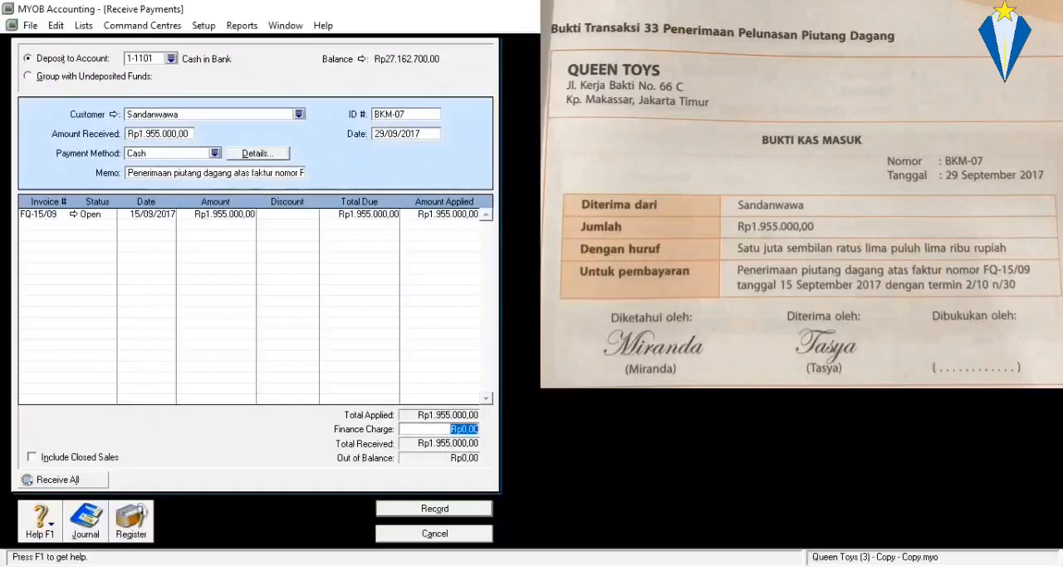
{"action": "left_click", "coordinate": [408, 509]}
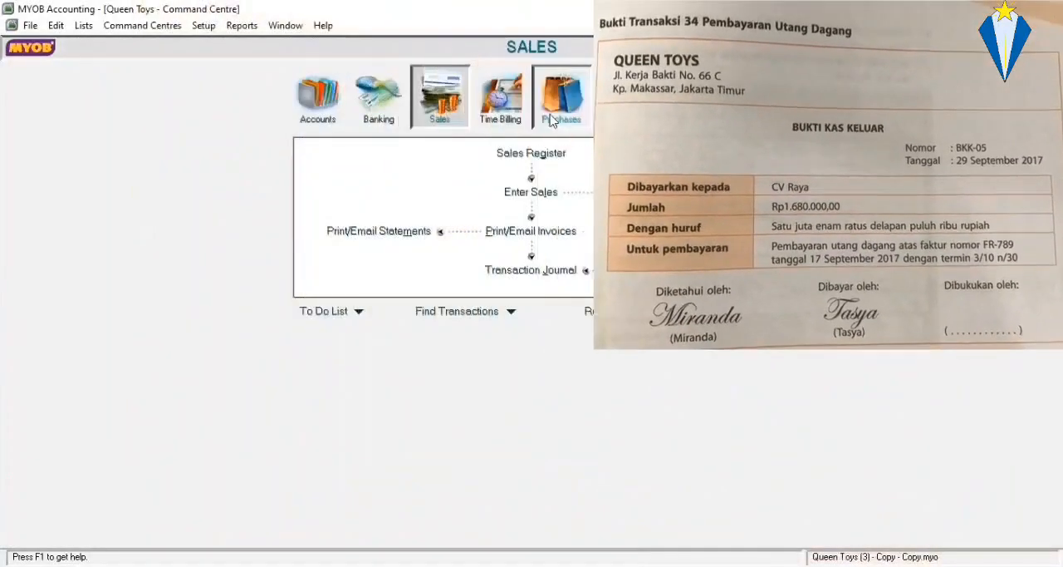
Start a Pay Bills entry under Purchases and select CV Raya as the supplier.
{"action": "left_click", "coordinate": [550, 121]}
{"action": "left_click", "coordinate": [374, 192]}
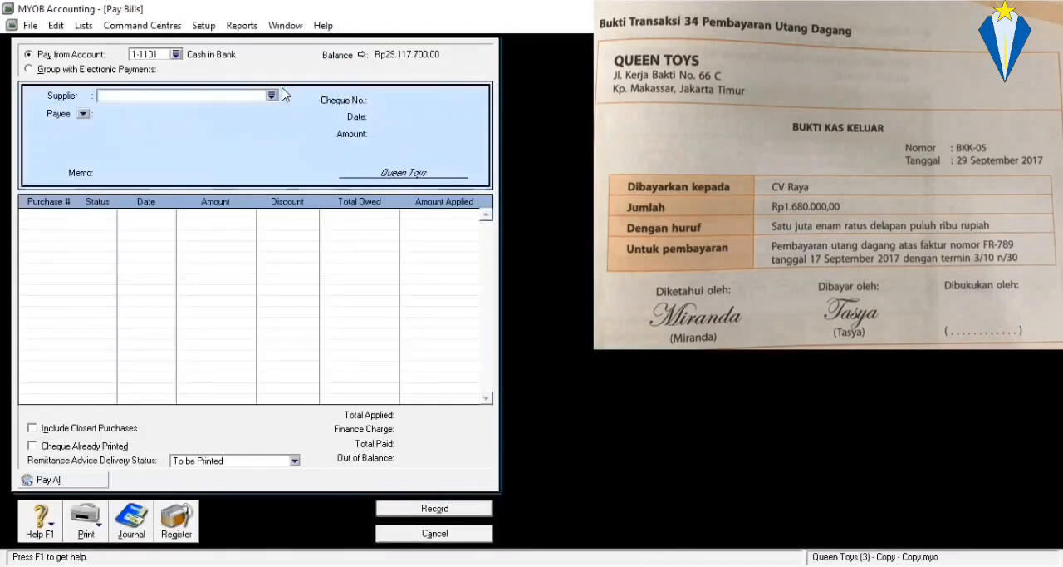
{"action": "left_click", "coordinate": [273, 97]}
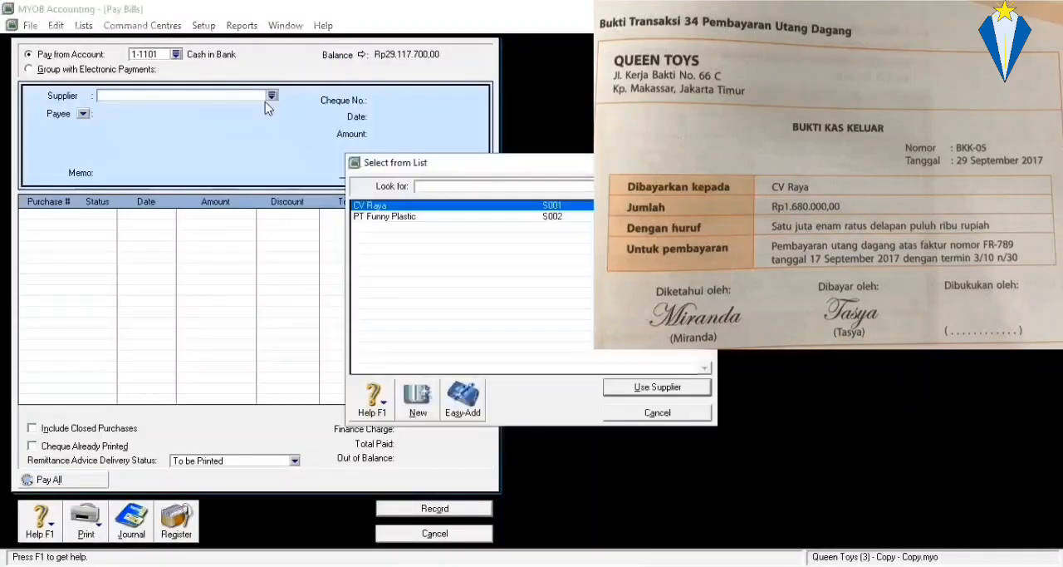
{"action": "key", "text": "Return"}
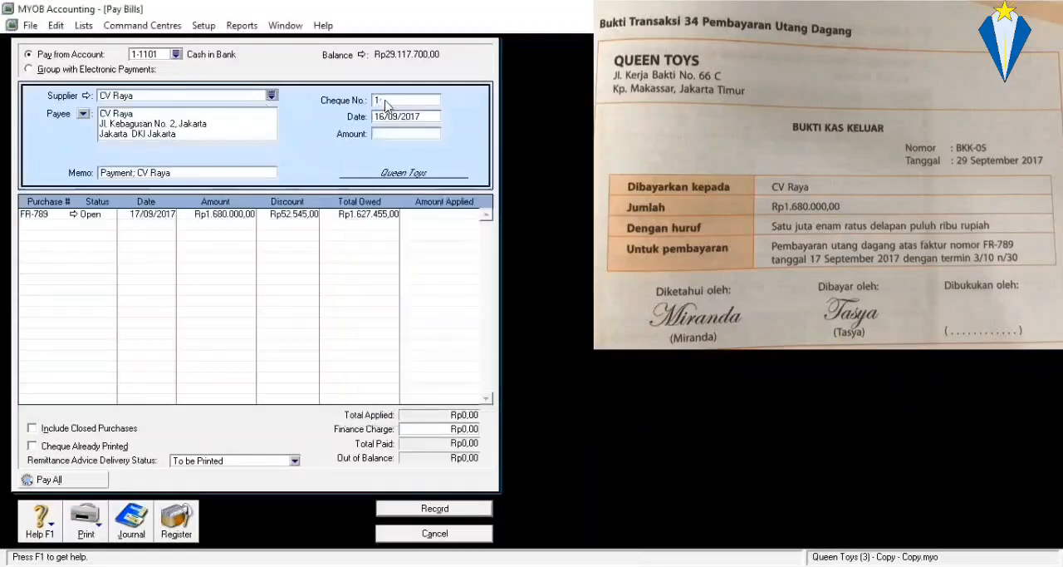
Set the bill payment's cheque number to BKK-05 and its date to 29/09/2017.
{"action": "left_click", "coordinate": [386, 101]}
{"action": "type", "text": "B"}
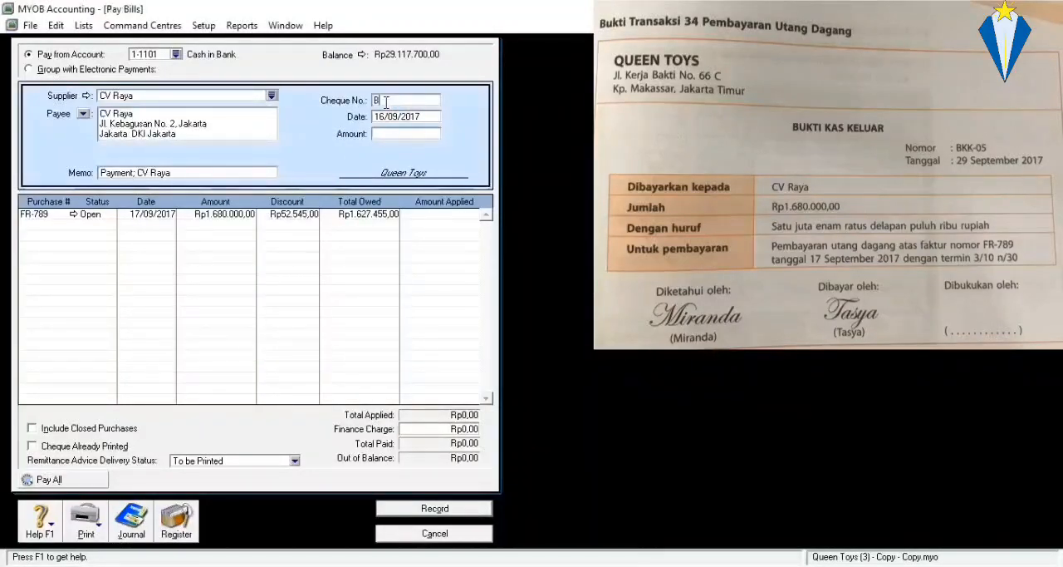
{"action": "type", "text": "KK-05"}
{"action": "left_click", "coordinate": [399, 118]}
{"action": "type", "text": "29"}
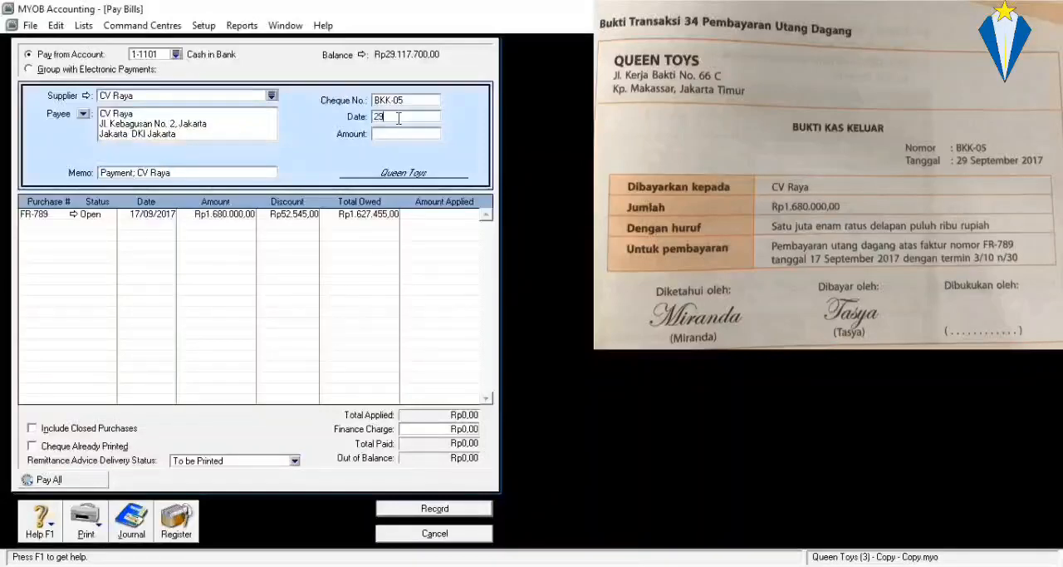
{"action": "type", "text": "/9/2017"}
Enter Rp1.680.000,00 as the amount paid to the supplier.
{"action": "left_click", "coordinate": [401, 135]}
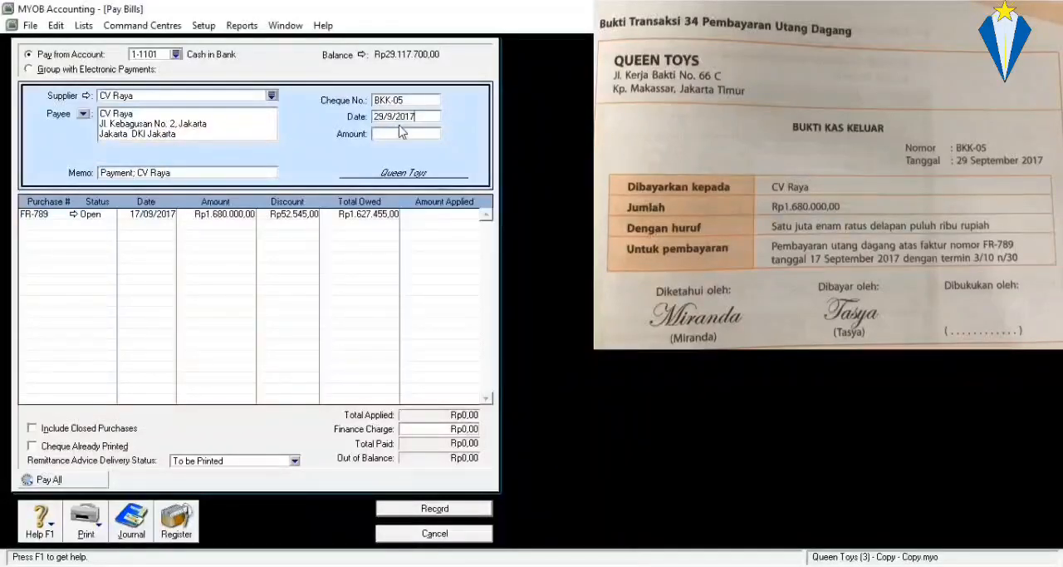
{"action": "type", "text": "1"}
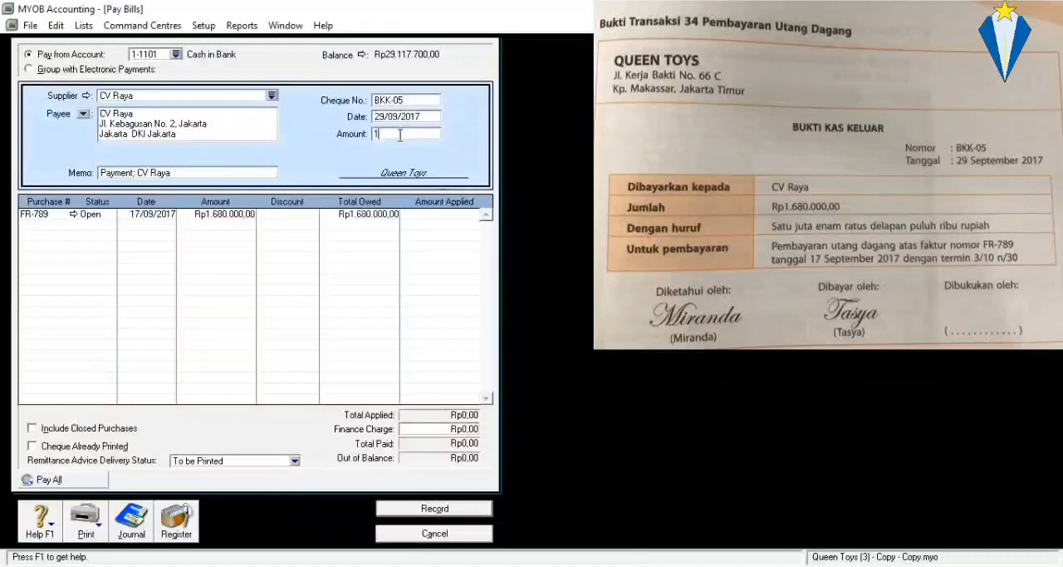
{"action": "type", "text": ".680.0000"}
{"action": "key", "text": "Tab"}
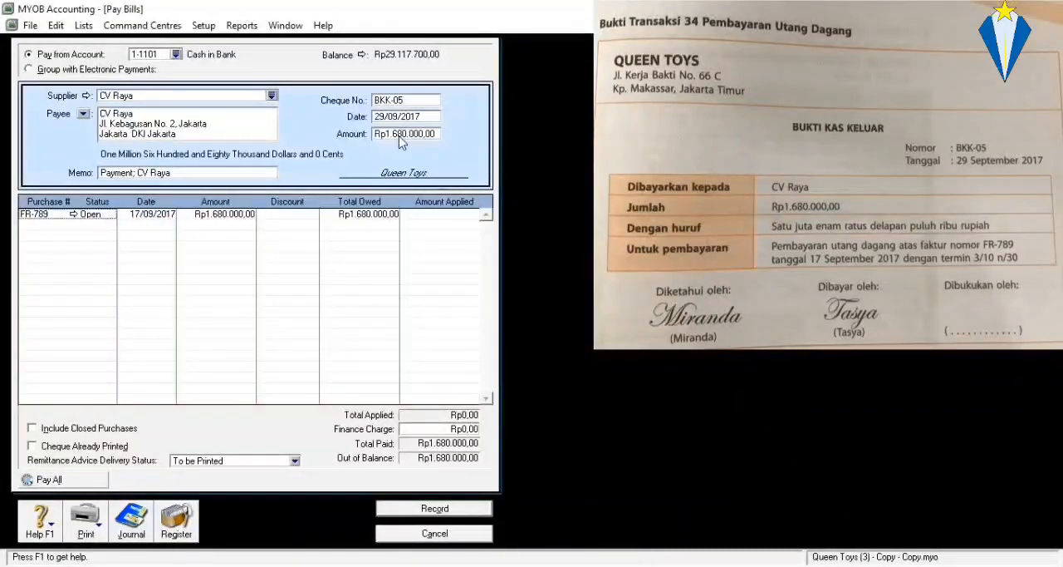
Replace the bill payment's memo with "Pembayaran utang dagang atas faktur nomor FR-789".
{"action": "left_click", "coordinate": [171, 173]}
{"action": "type", "text": "P"}
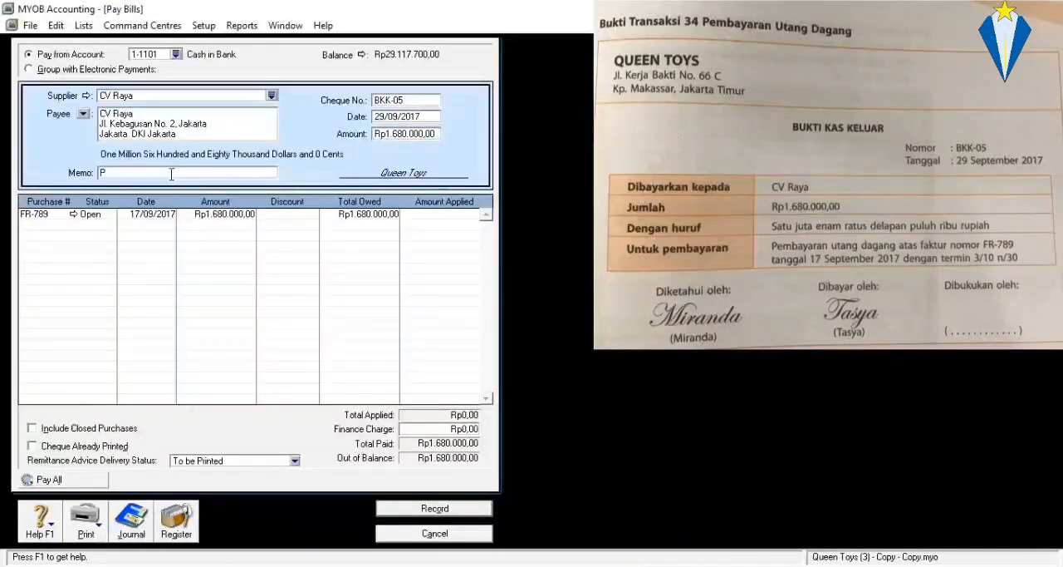
{"action": "type", "text": "embayaran utang"}
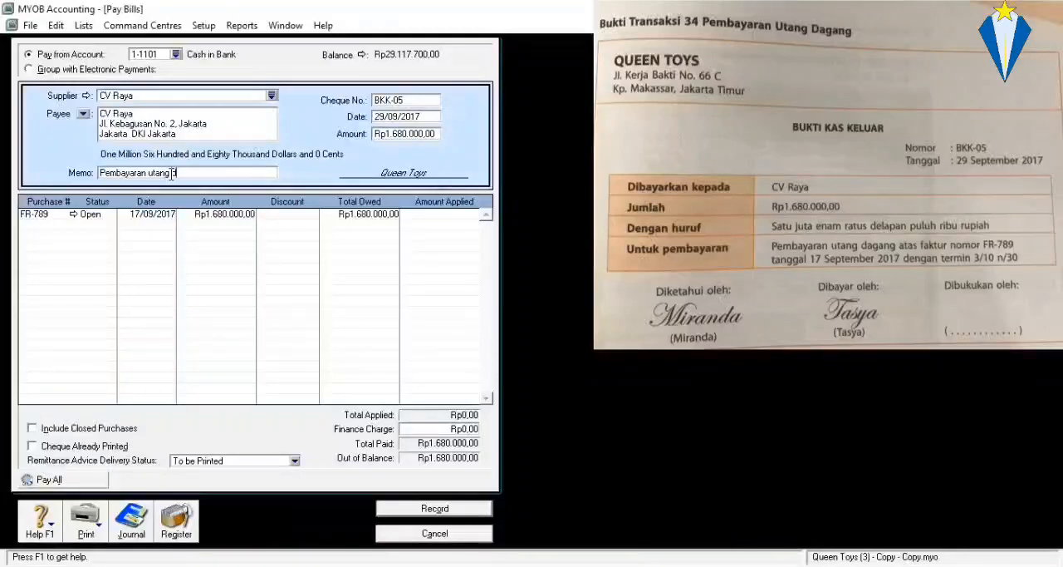
{"action": "type", "text": " dagang atas faktur nomor FR-789"}
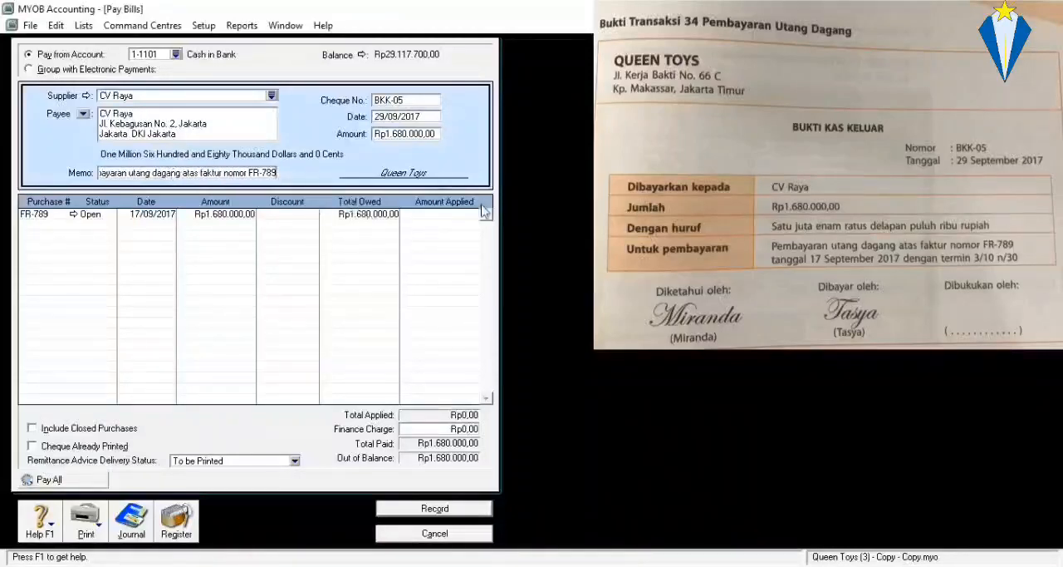
Apply Rp1.680.000,00 to purchase FR-789 and record the supplier payment.
{"action": "left_click", "coordinate": [455, 214]}
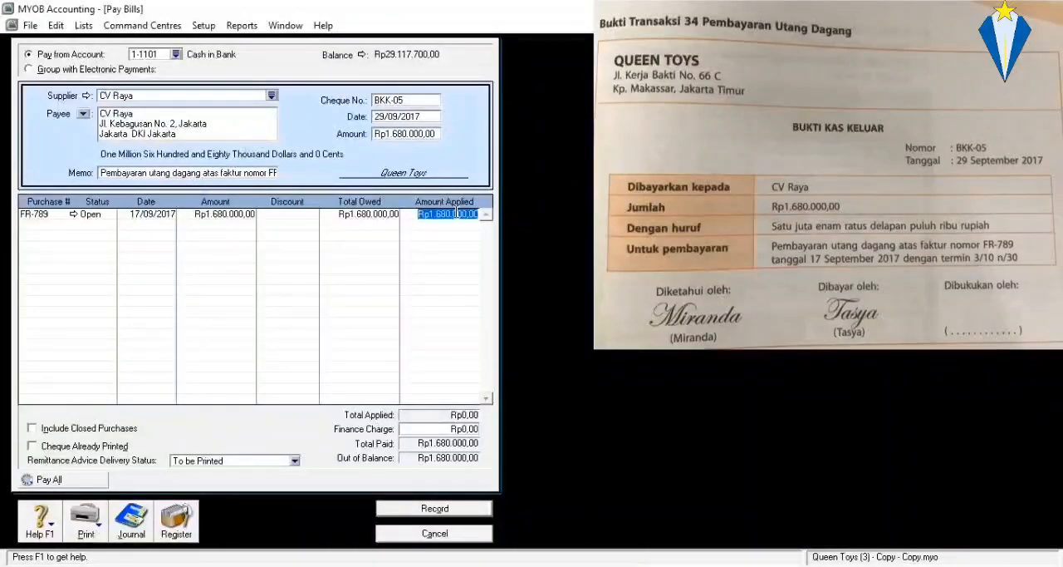
{"action": "key", "text": "Tab"}
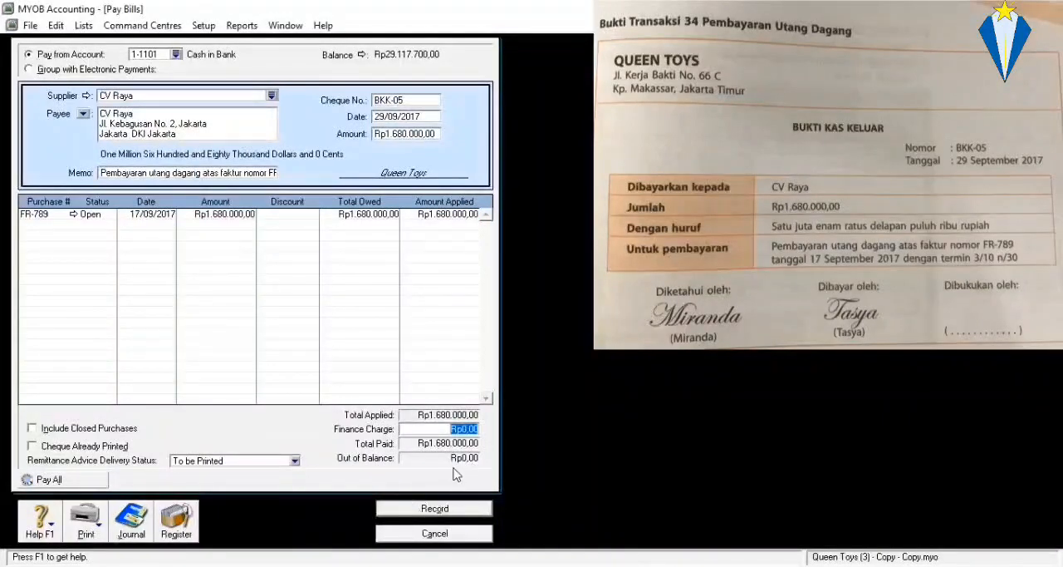
{"action": "left_click", "coordinate": [446, 509]}
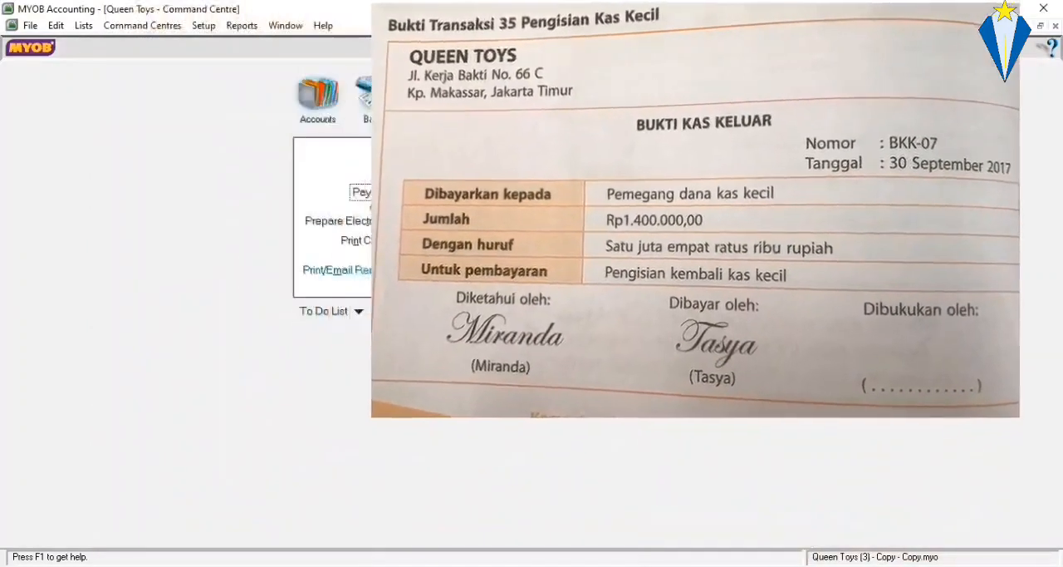
Start a Spend Money transaction in Banking and set its cheque number to BKK-07.
{"action": "left_click", "coordinate": [370, 104]}
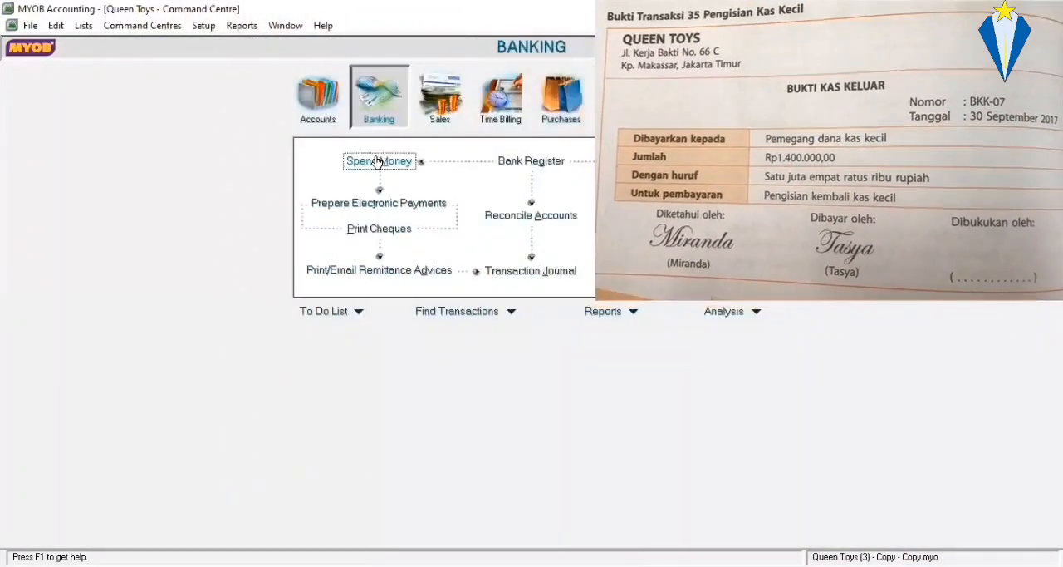
{"action": "left_click", "coordinate": [378, 162]}
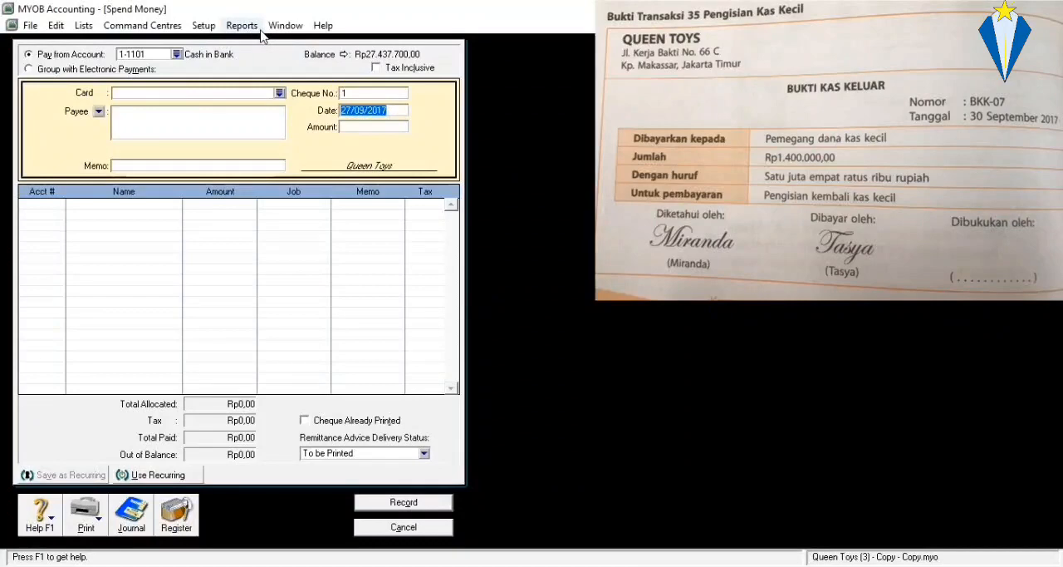
{"action": "left_click", "coordinate": [351, 94]}
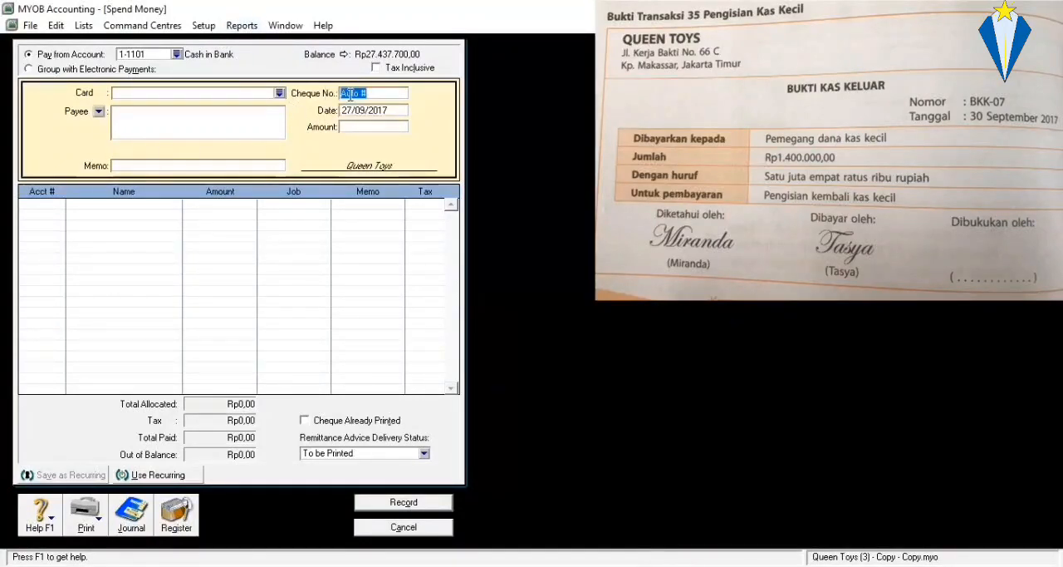
{"action": "type", "text": "BKK-07"}
Date the Spend Money transaction 30/09/2017 and set its amount to Rp1.400.000,00.
{"action": "left_click", "coordinate": [352, 113]}
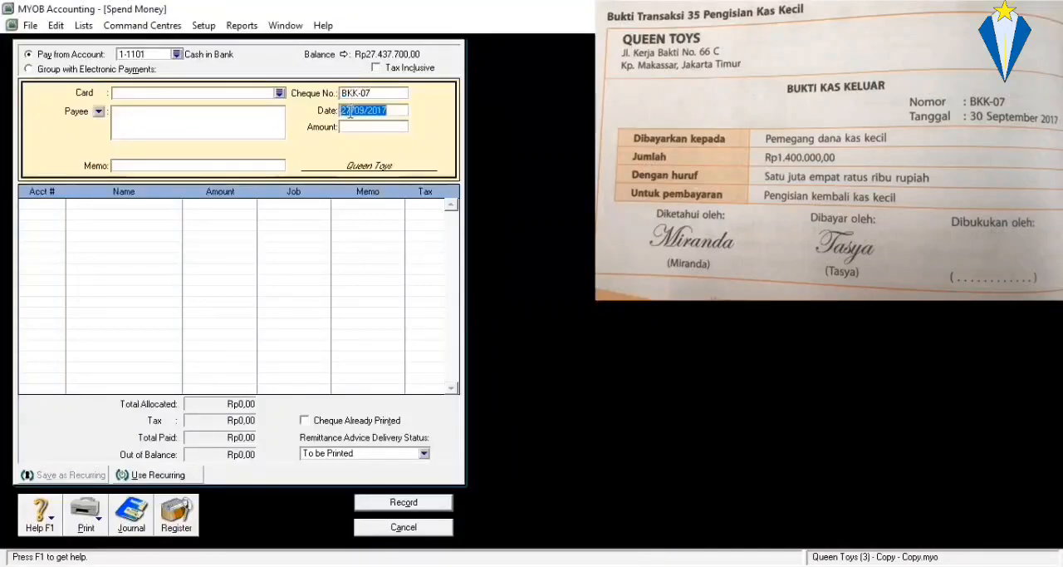
{"action": "left_click", "coordinate": [352, 112]}
{"action": "key", "text": "BackSpace"}
{"action": "key", "text": "BackSpace"}
{"action": "type", "text": "30"}
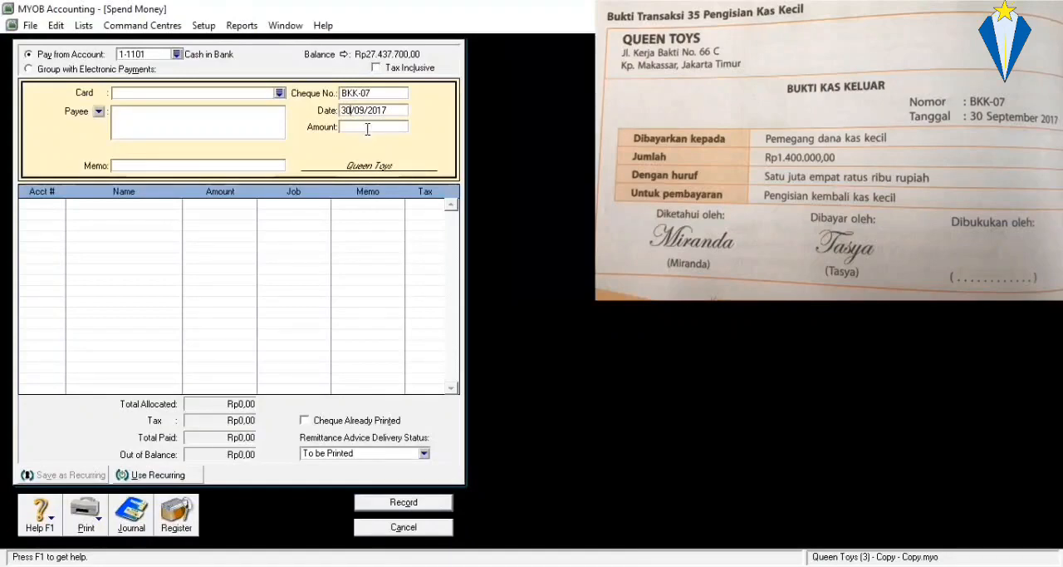
{"action": "left_click", "coordinate": [367, 128]}
{"action": "type", "text": "1400000"}
{"action": "key", "text": "Tab"}
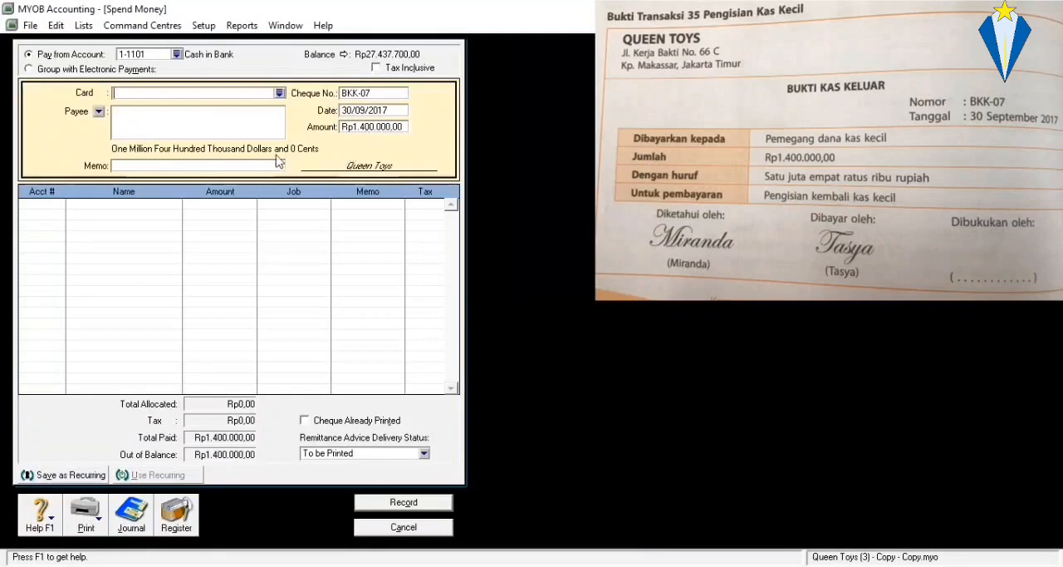
Enter "Pengisian kembali dana kas kecil" as the transaction's memo.
{"action": "left_click", "coordinate": [253, 169]}
{"action": "type", "text": "Pengisian kembal"}
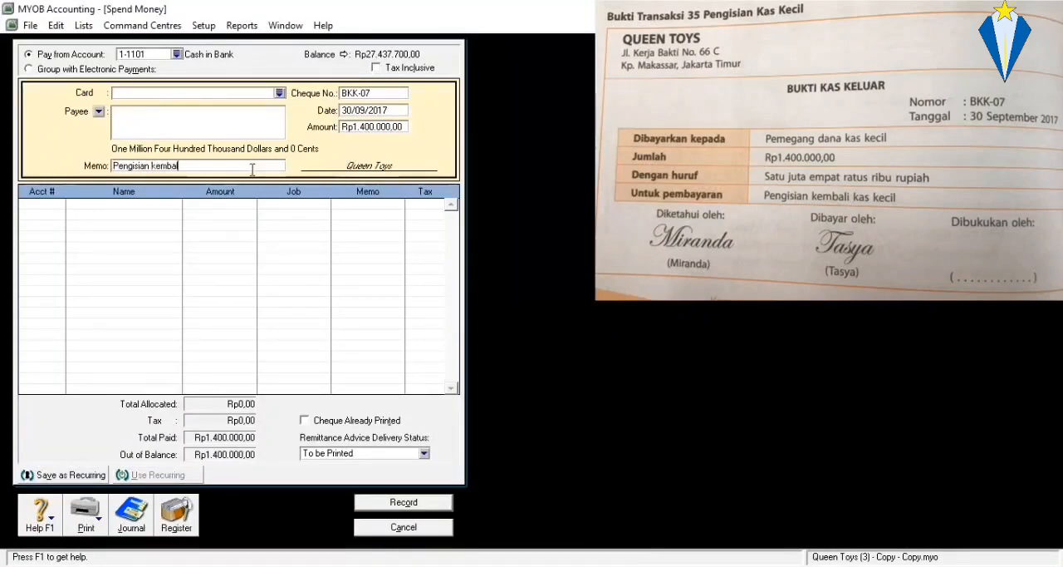
{"action": "type", "text": "i dana kas kecil"}
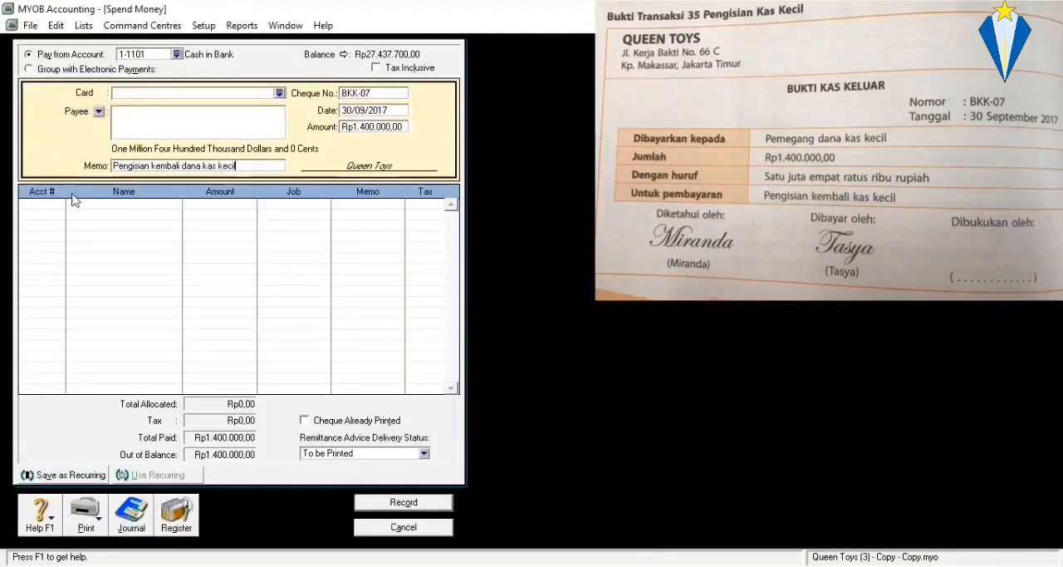
Allocate the full amount to account 1-1102 Petty Cash and record the transaction.
{"action": "left_click", "coordinate": [57, 208]}
{"action": "type", "text": "6"}
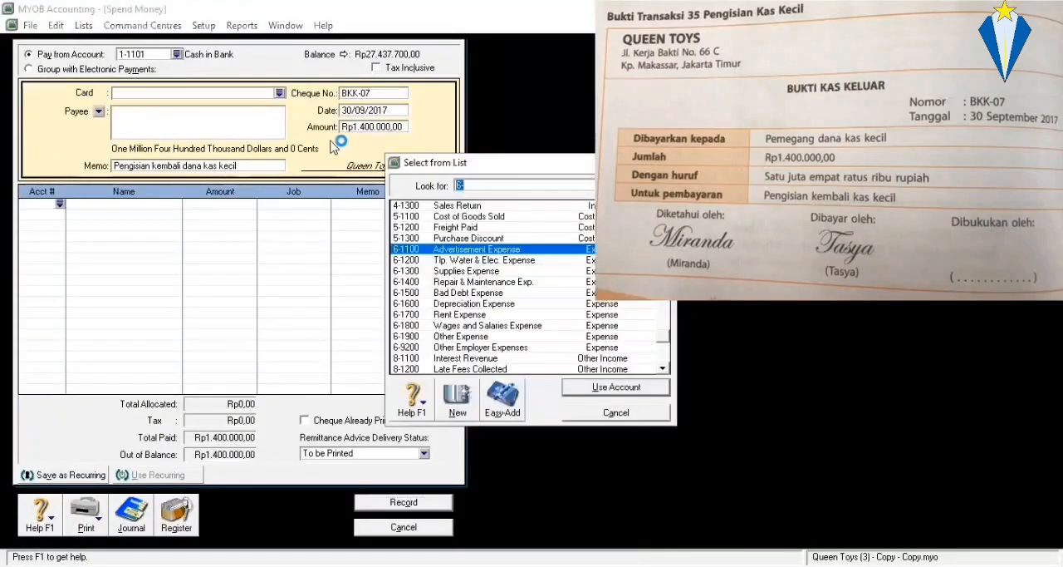
{"action": "scroll", "coordinate": [494, 266], "scroll_direction": "up", "scroll_amount": 10}
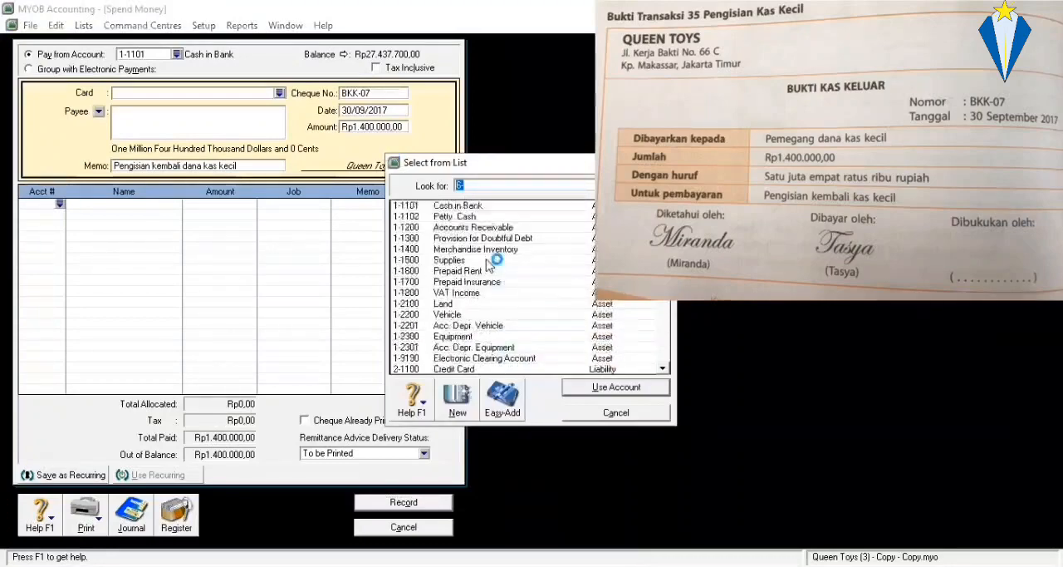
{"action": "left_click", "coordinate": [501, 217]}
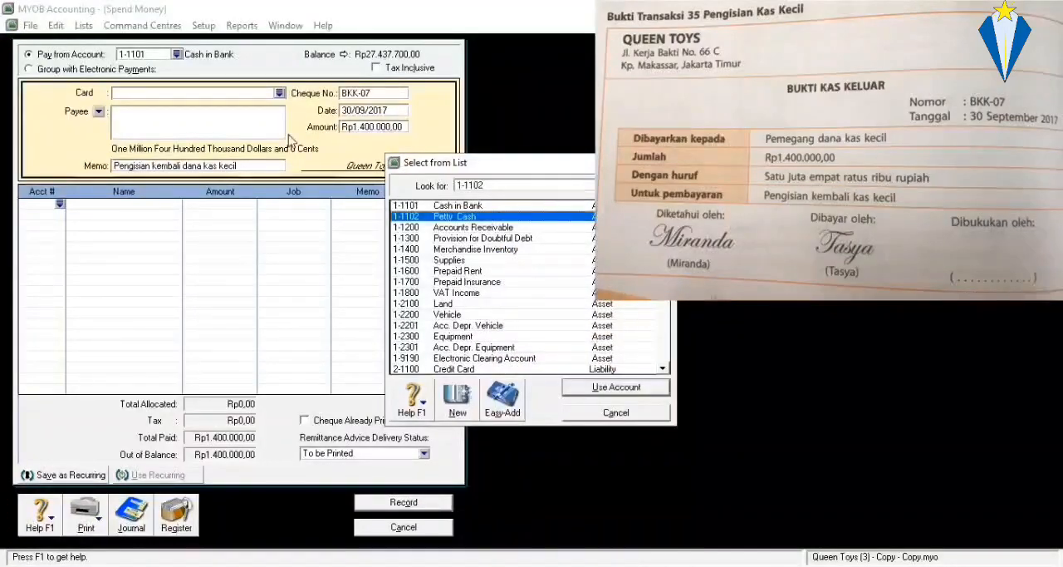
{"action": "key", "text": "Return"}
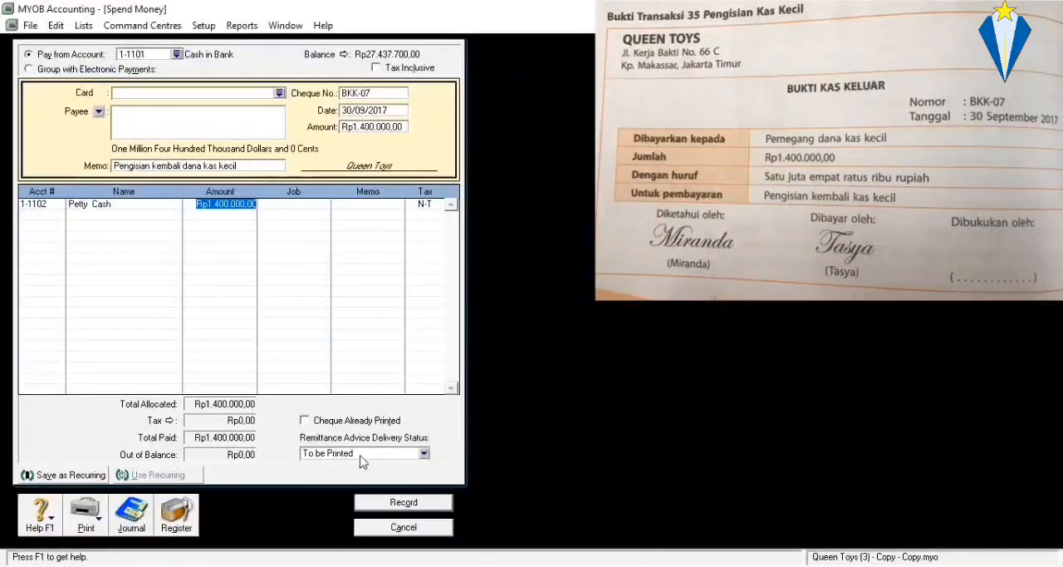
{"action": "left_click", "coordinate": [430, 502]}
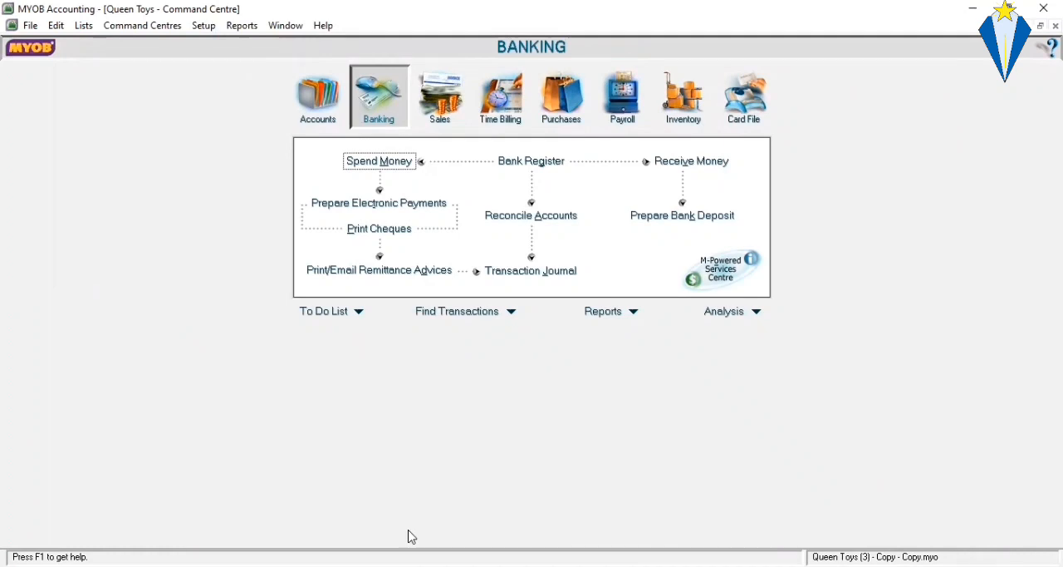
Start a general journal entry numbered AJP-01 and dated 30/09/2017.
{"action": "left_click", "coordinate": [335, 114]}
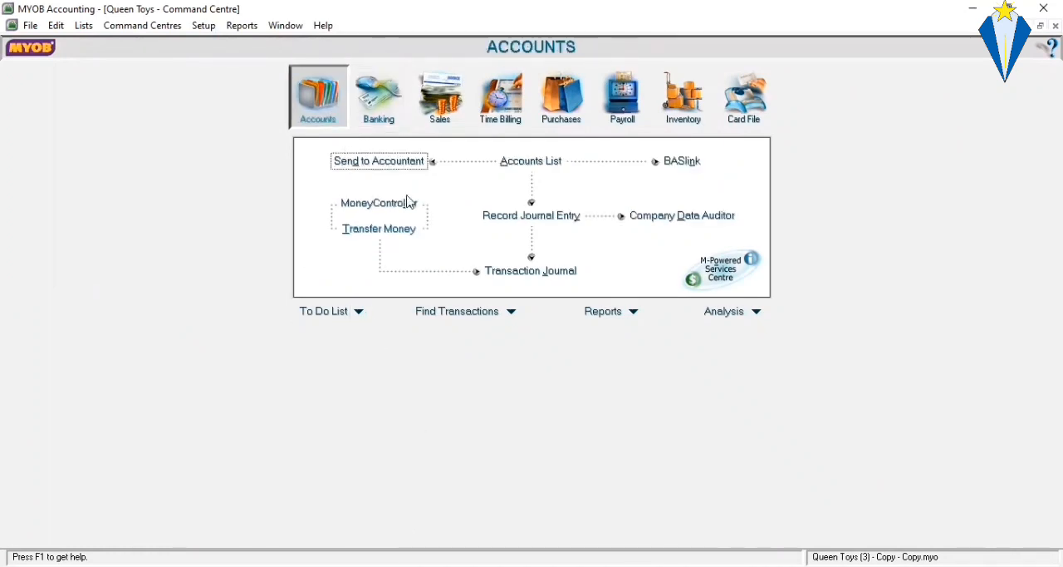
{"action": "left_click", "coordinate": [564, 218]}
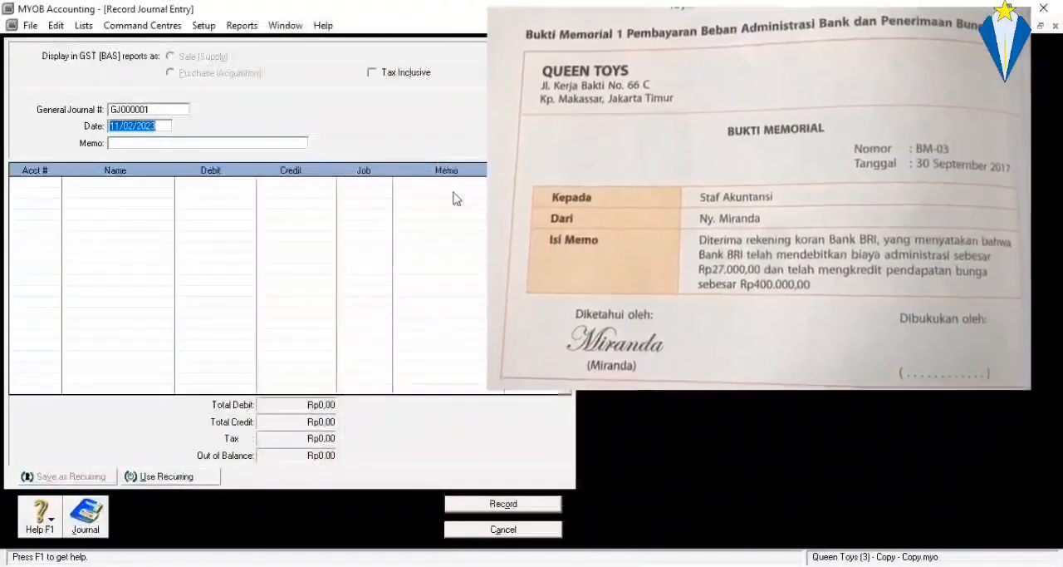
{"action": "left_click", "coordinate": [143, 110]}
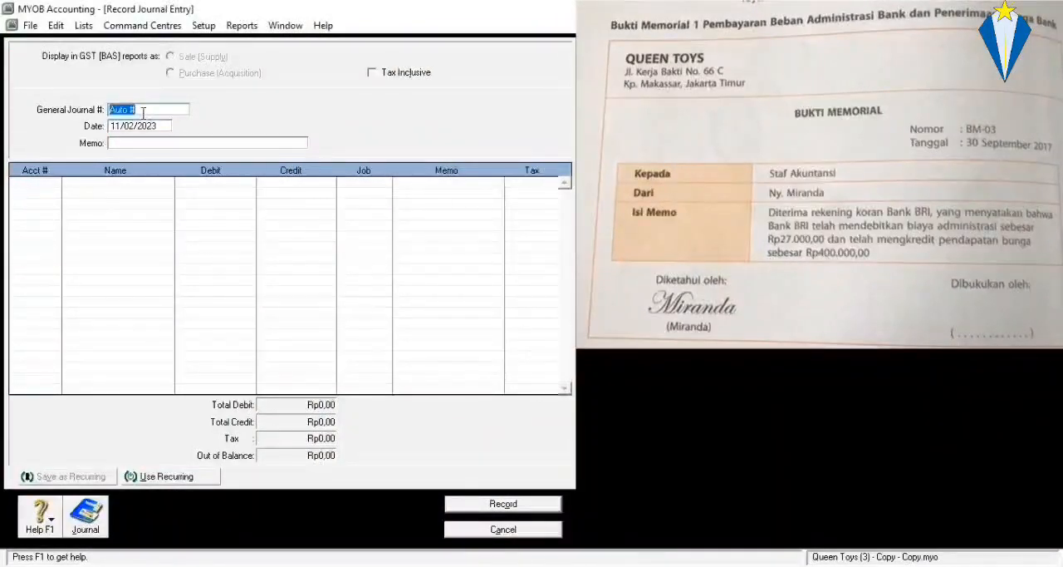
{"action": "type", "text": "AJP-01"}
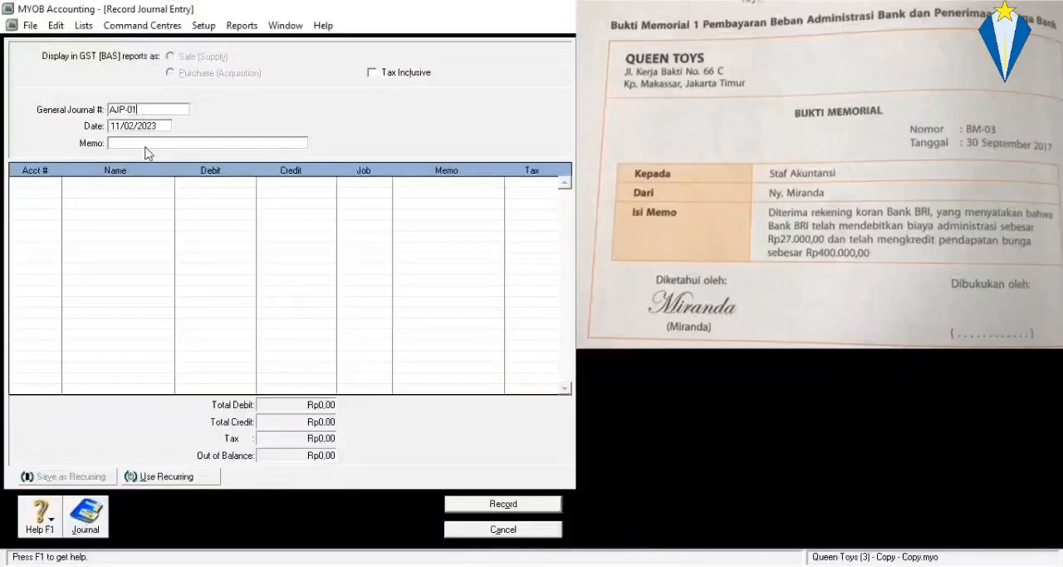
{"action": "left_click", "coordinate": [144, 127]}
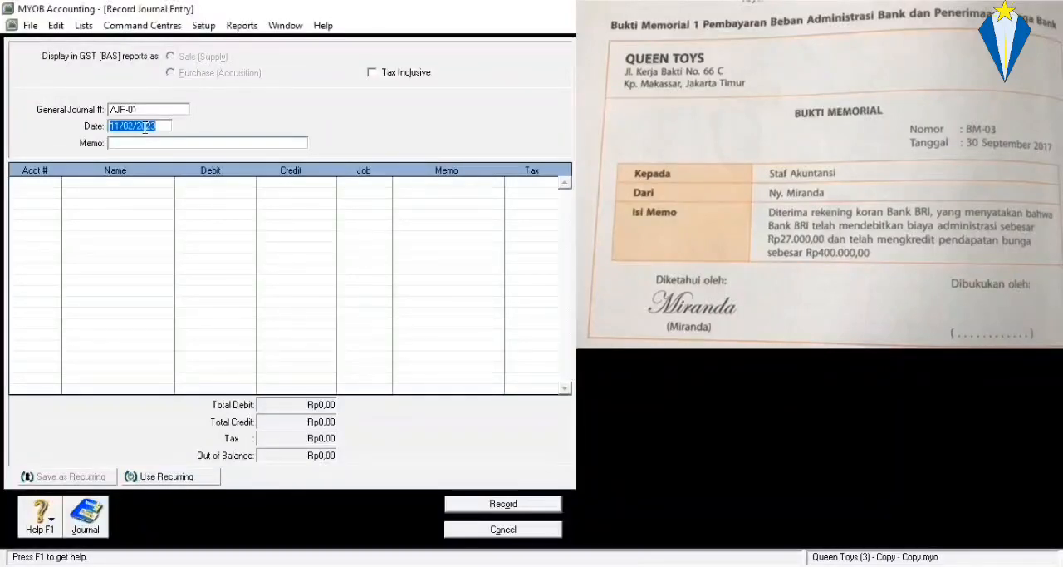
{"action": "type", "text": "30/09/20"}
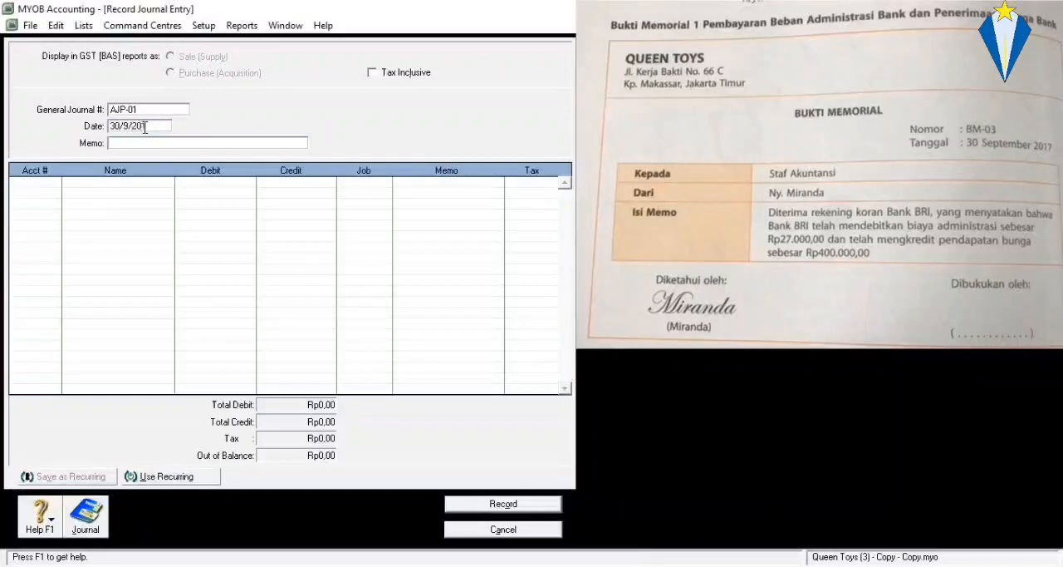
{"action": "type", "text": "17"}
Enter "Jurnal Penyesuaian 1" as the journal entry's memo.
{"action": "left_click", "coordinate": [130, 142]}
{"action": "type", "text": "Jurnal Penye"}
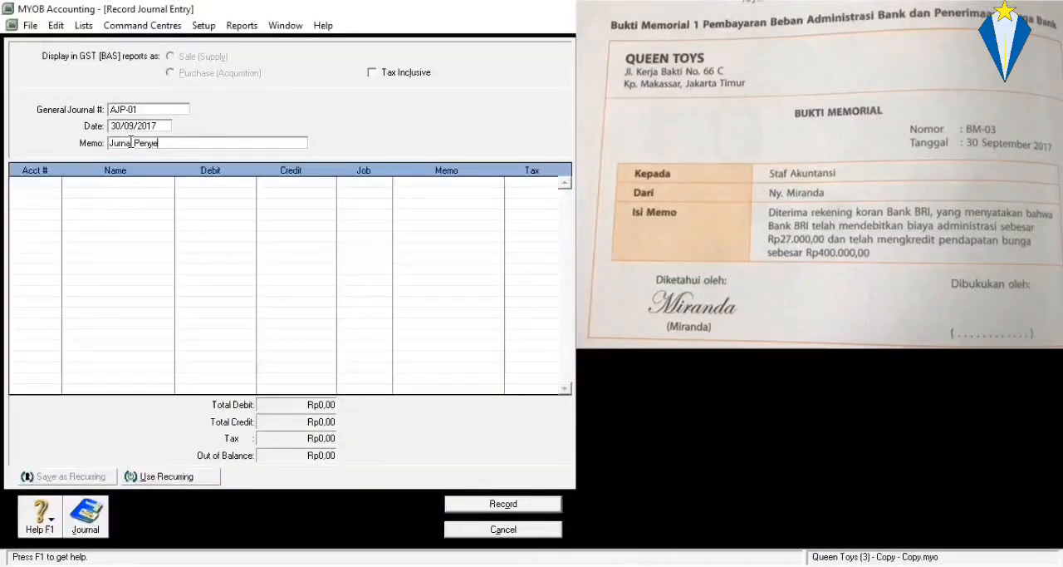
{"action": "type", "text": "suaian 1"}
Add a journal line debiting account 9-1100 BRI Charge Expense with Rp27.000,00.
{"action": "left_click", "coordinate": [54, 180]}
{"action": "left_click", "coordinate": [54, 181]}
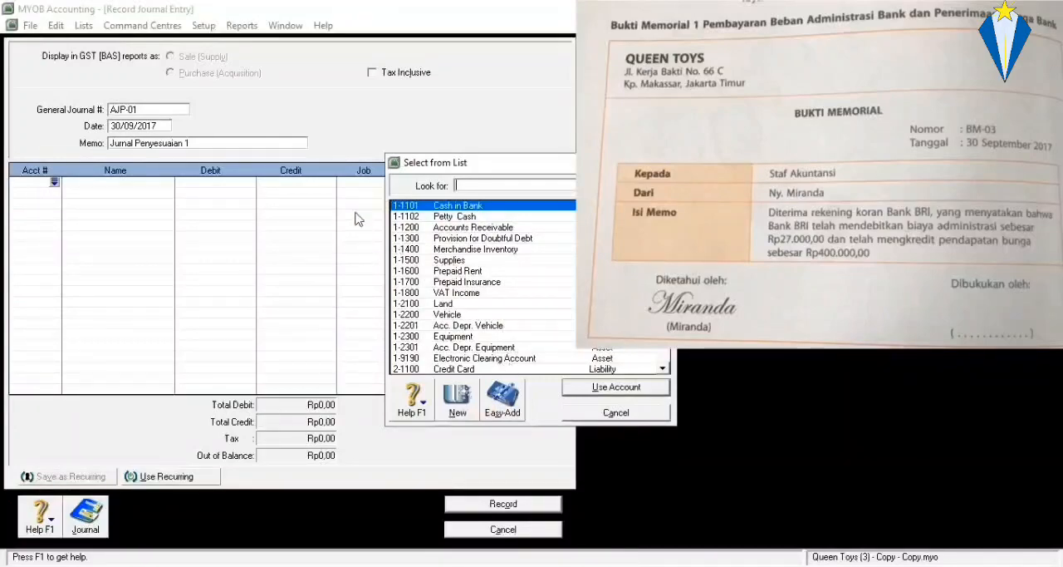
{"action": "scroll", "coordinate": [479, 254], "scroll_direction": "down", "scroll_amount": 15}
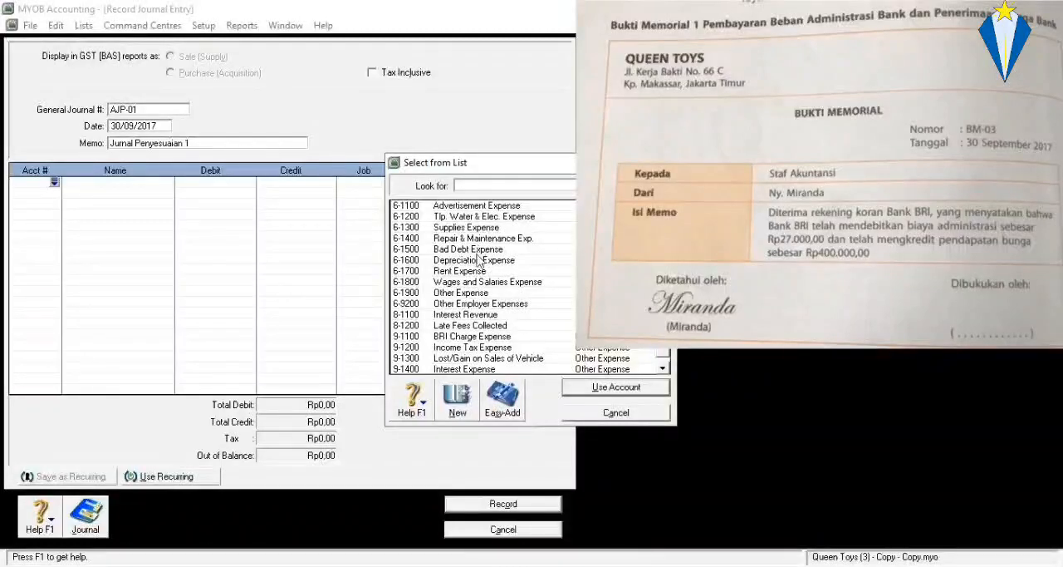
{"action": "scroll", "coordinate": [479, 271], "scroll_direction": "down", "scroll_amount": 1}
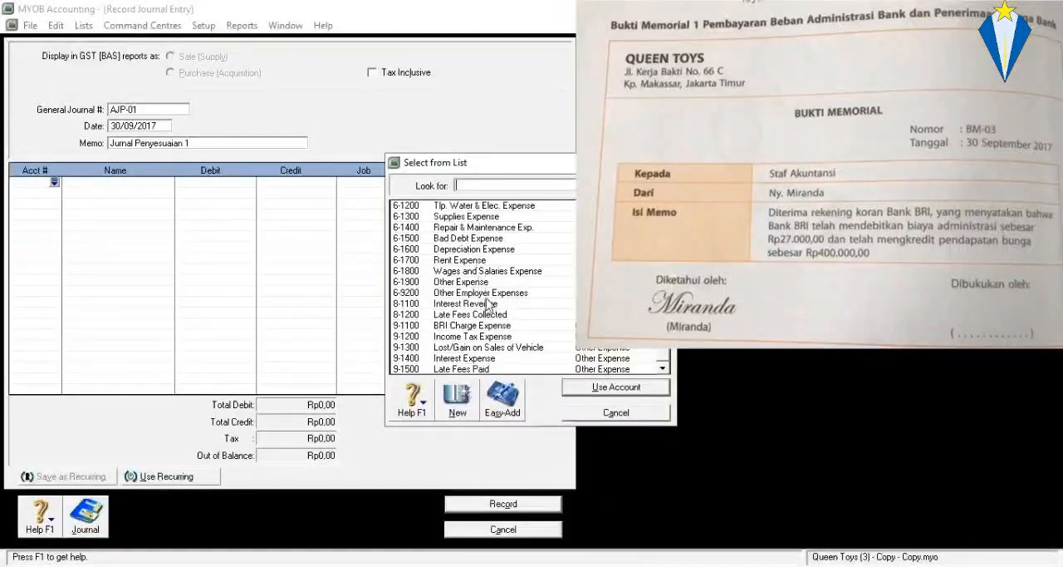
{"action": "scroll", "coordinate": [481, 303], "scroll_direction": "up", "scroll_amount": 1}
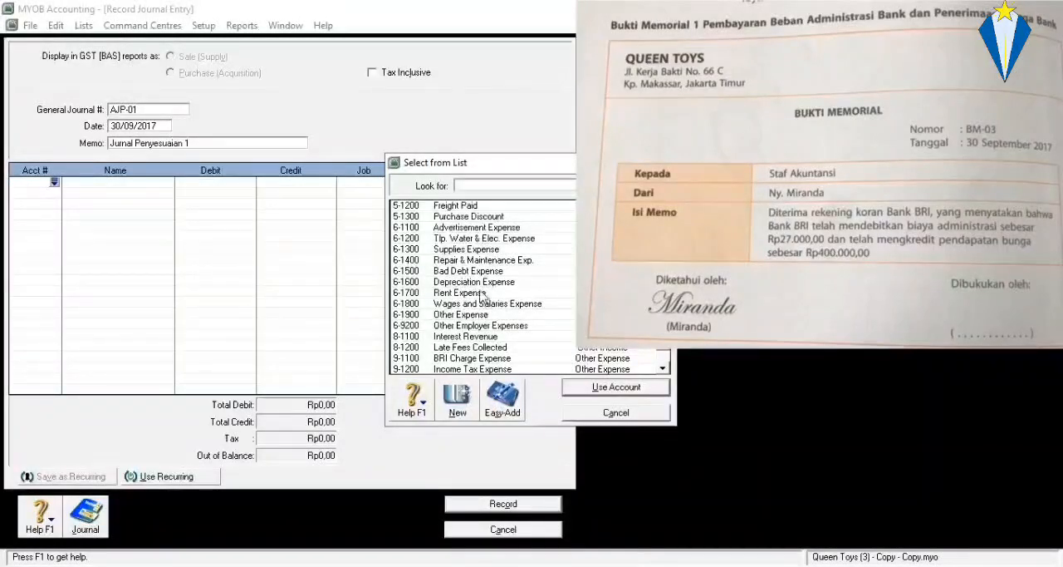
{"action": "scroll", "coordinate": [482, 325], "scroll_direction": "down", "scroll_amount": 1}
{"action": "left_click", "coordinate": [482, 327]}
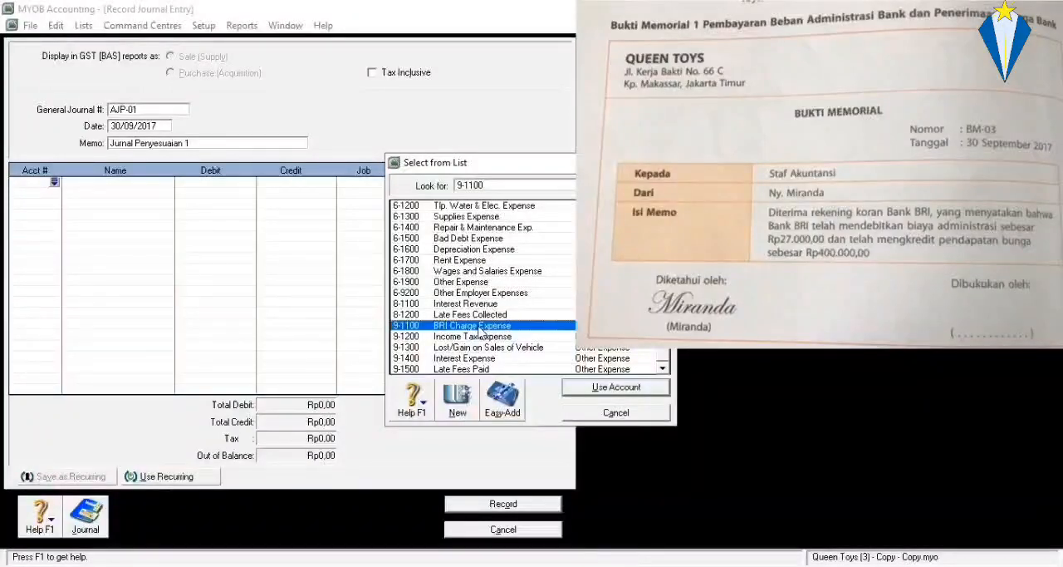
{"action": "double_click", "coordinate": [480, 328]}
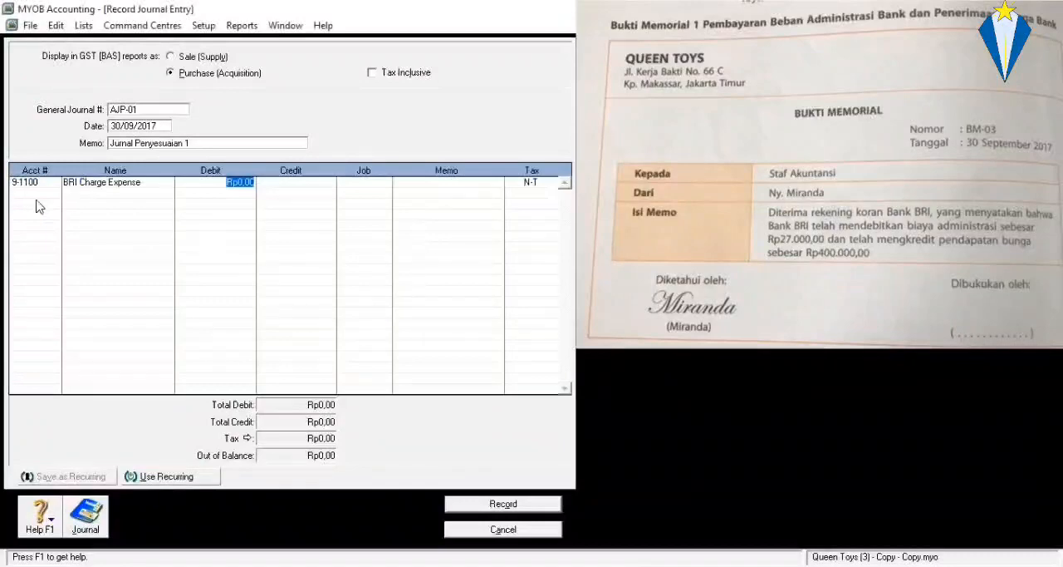
{"action": "type", "text": "27.000"}
{"action": "key", "text": "Tab"}
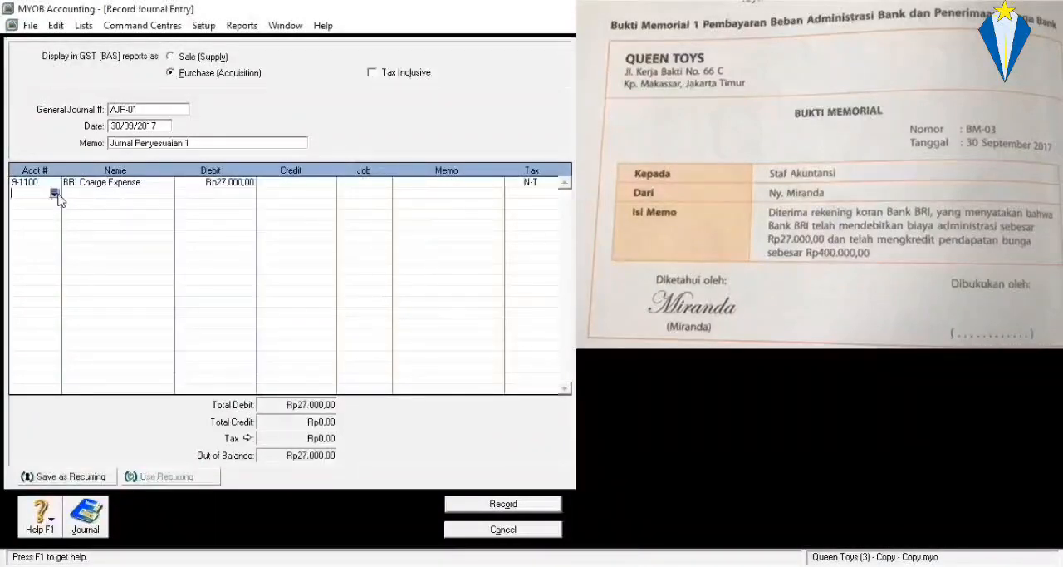
Add a journal line crediting account 8-1100 Interest Revenue with Rp400.000,00.
{"action": "left_click", "coordinate": [54, 193]}
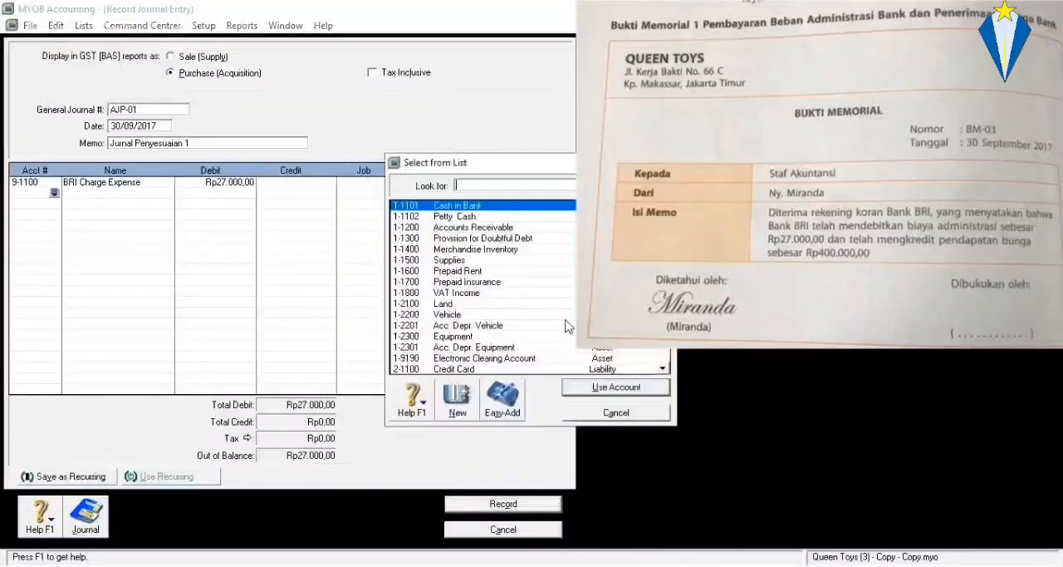
{"action": "scroll", "coordinate": [535, 303], "scroll_direction": "down", "scroll_amount": 10}
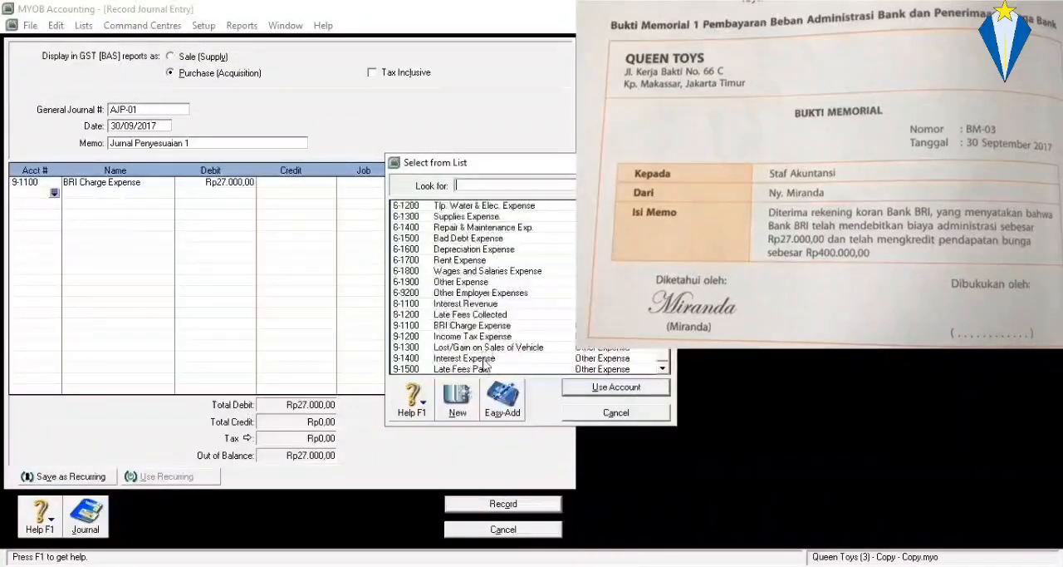
{"action": "double_click", "coordinate": [466, 303]}
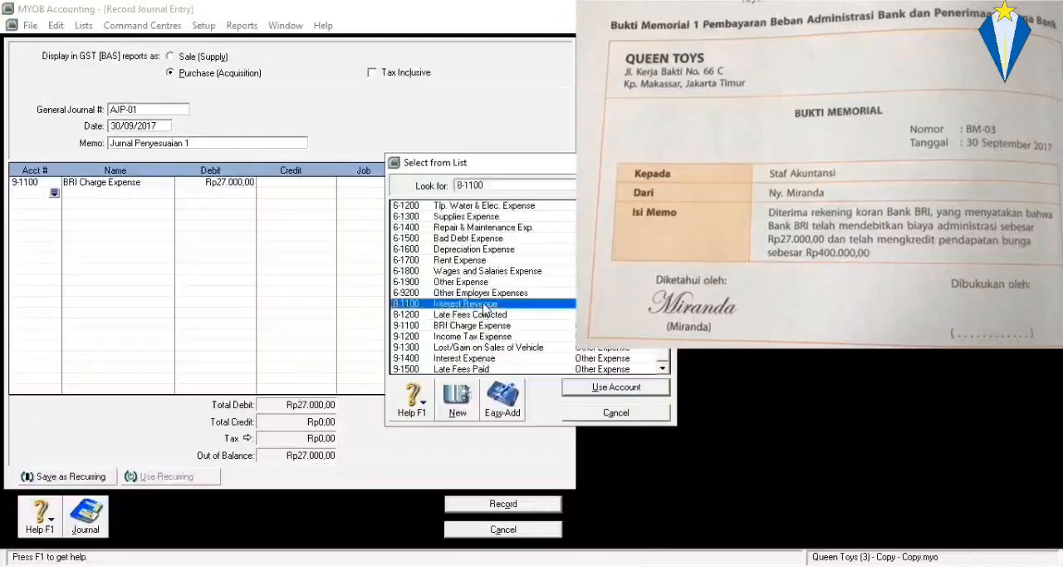
{"action": "type", "text": "400"}
{"action": "left_click", "coordinate": [277, 201]}
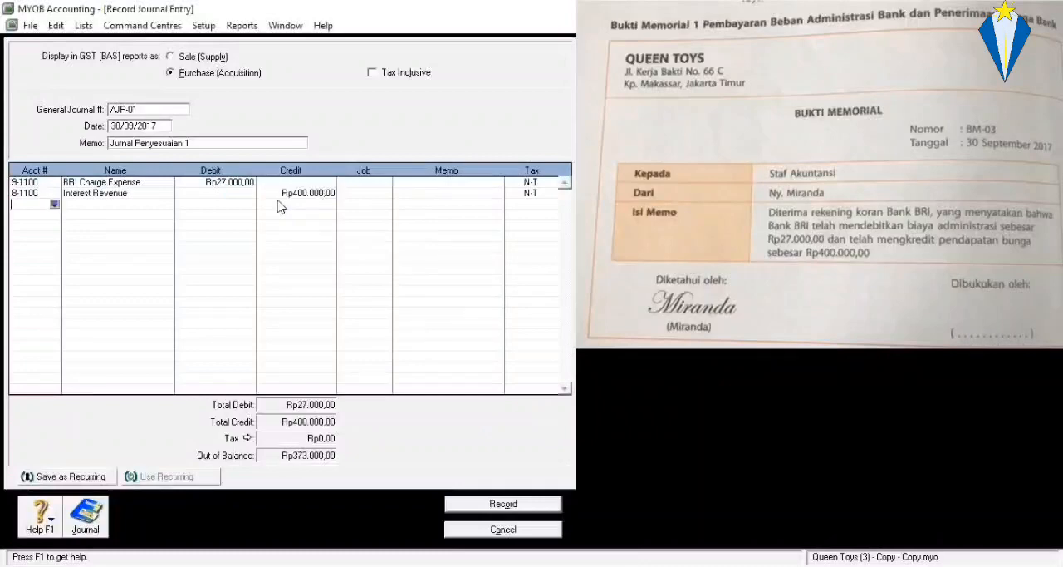
Debit account 1-1101 Cash in Bank with Rp373.000,00 and record the journal entry.
{"action": "left_click", "coordinate": [54, 204]}
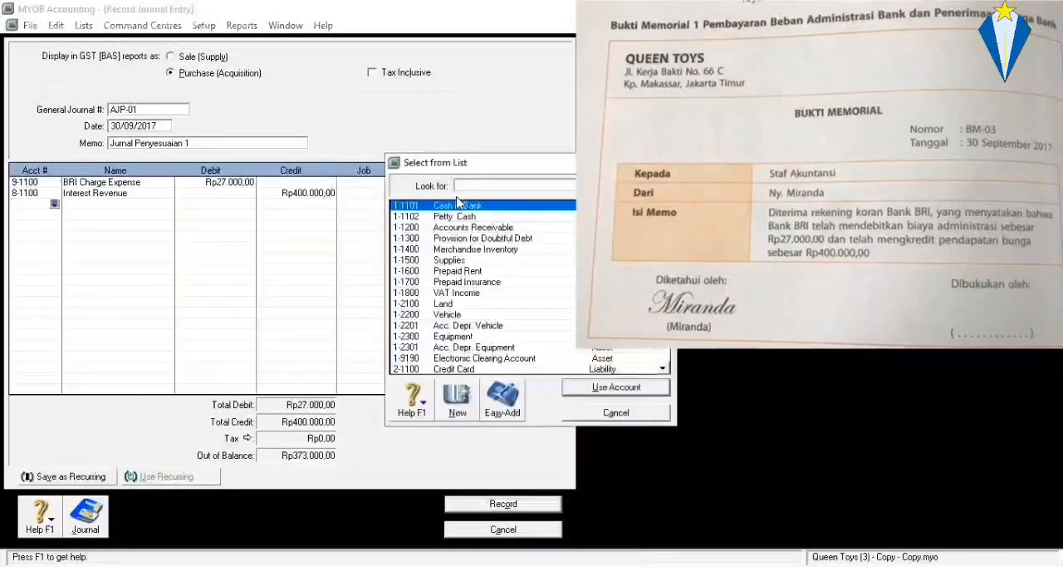
{"action": "type", "text": "1-1101"}
{"action": "key", "text": "Return"}
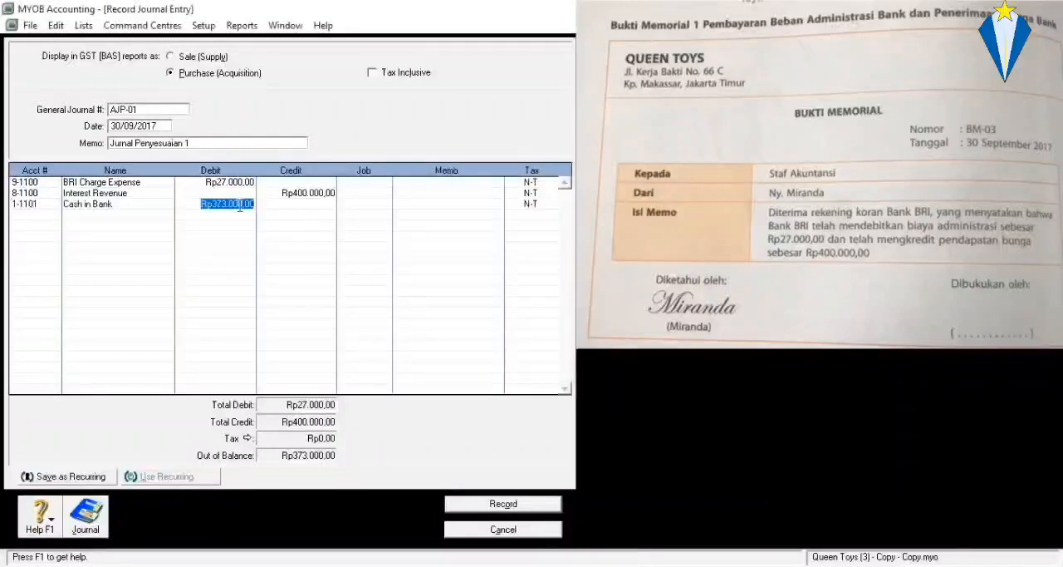
{"action": "key", "text": "Return"}
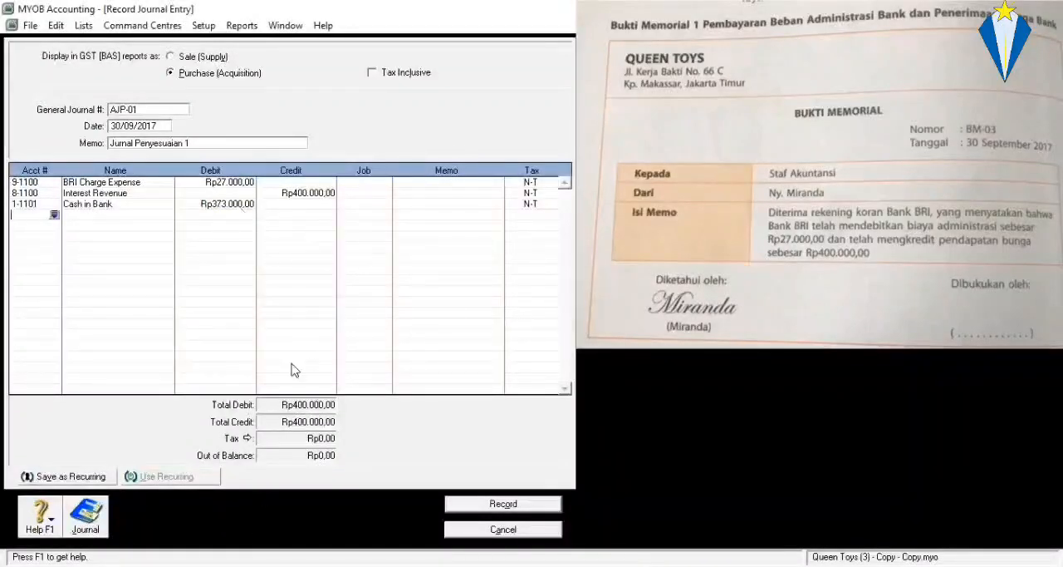
{"action": "left_click", "coordinate": [503, 505]}
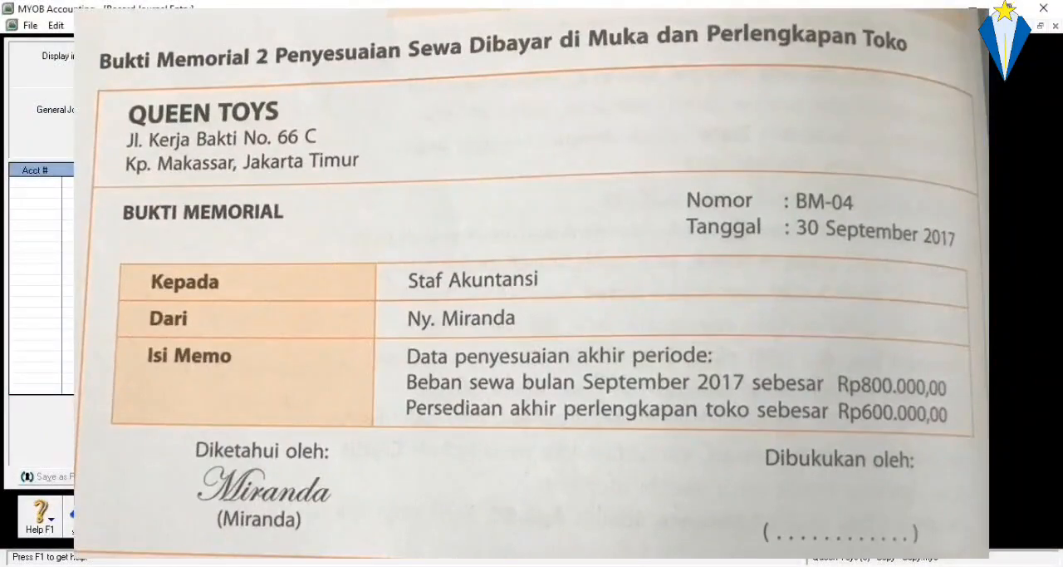
Number the new journal entry AJP-02, keep its date at 30/09/2017, and enter "Jurnal Penyesuaian 2" as the memo.
{"action": "type", "text": "A"}
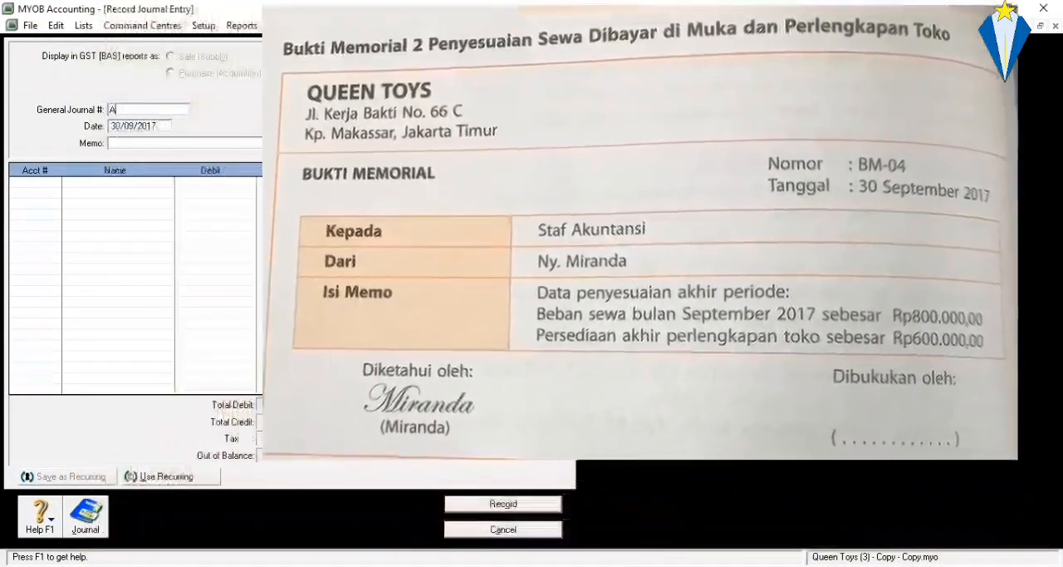
{"action": "type", "text": "JP-02"}
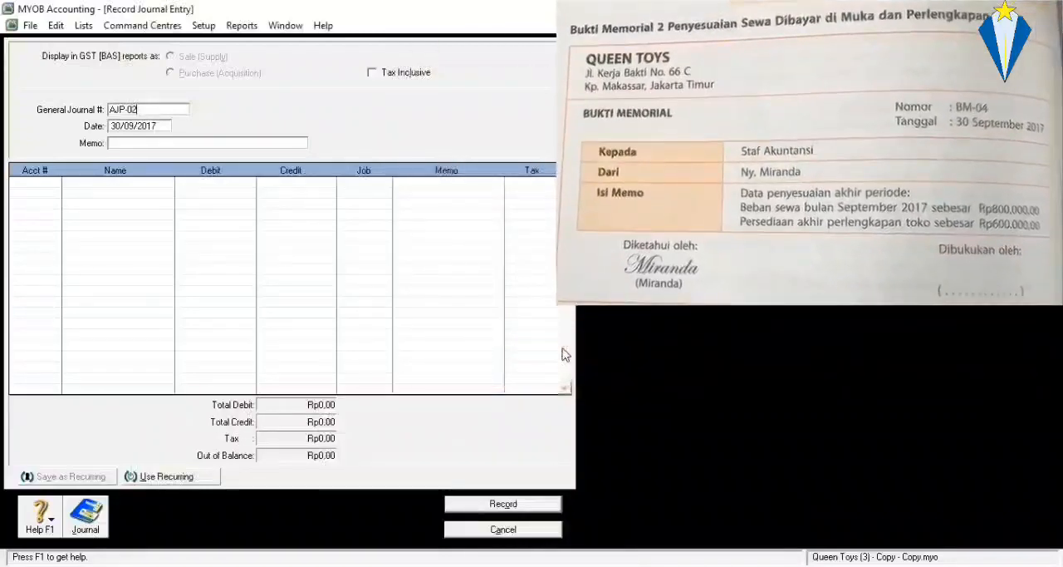
{"action": "left_click", "coordinate": [130, 129]}
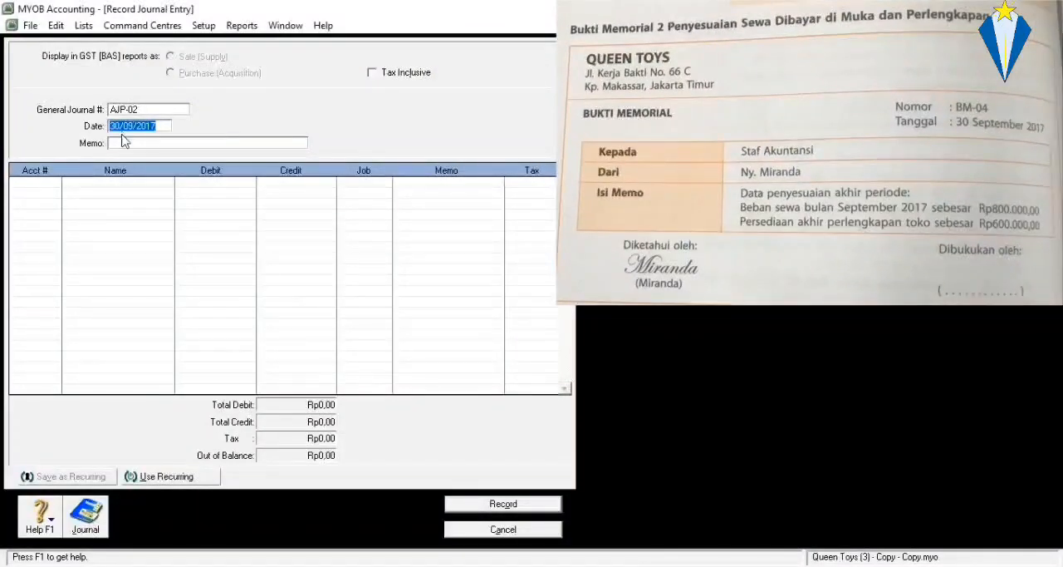
{"action": "left_click", "coordinate": [122, 141]}
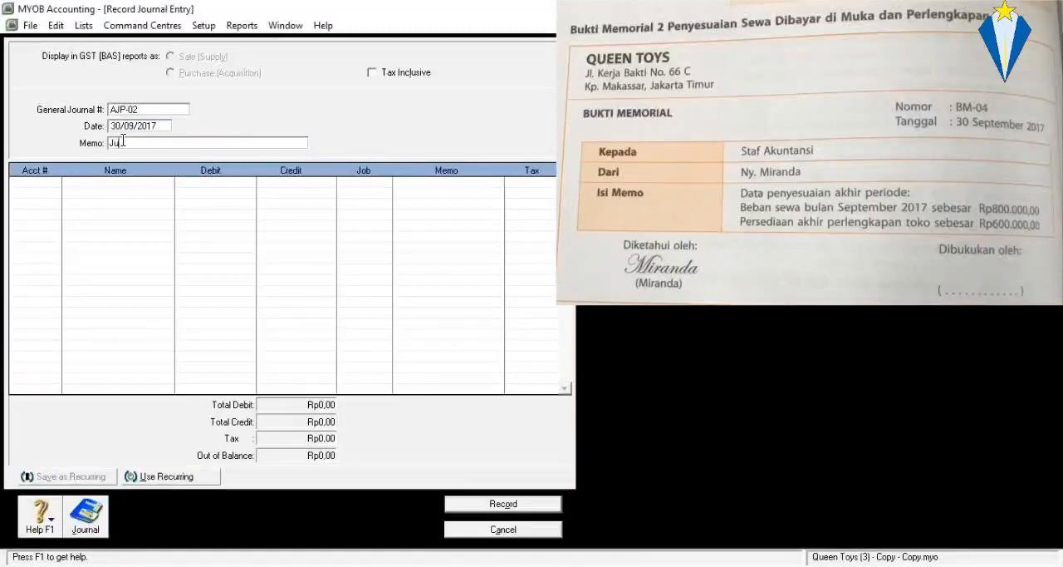
{"action": "type", "text": "Jurnal Penyesuaian 2"}
{"action": "left_click", "coordinate": [37, 190]}
{"action": "left_click", "coordinate": [55, 183]}
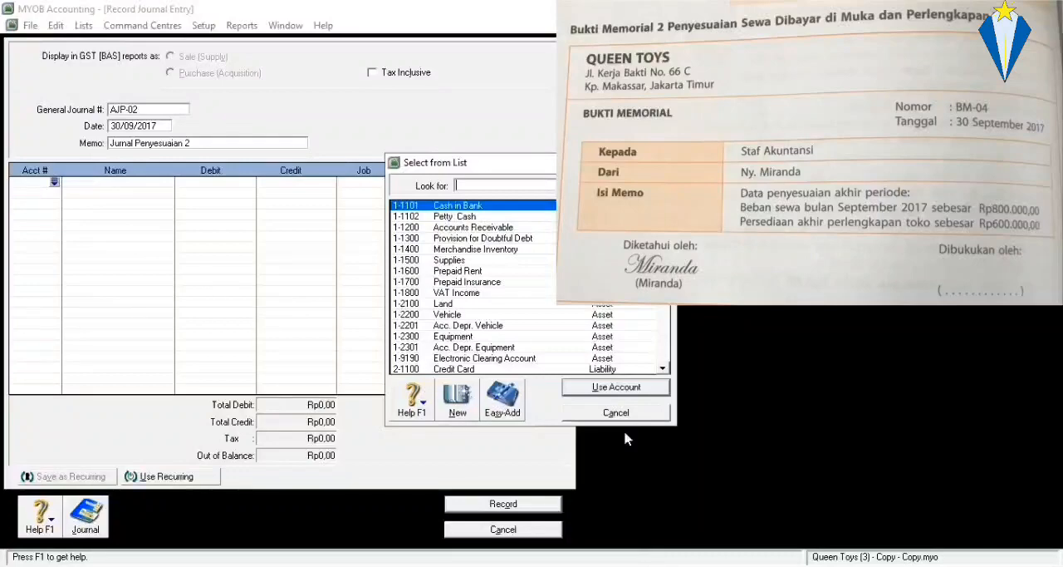
{"action": "left_click", "coordinate": [599, 413]}
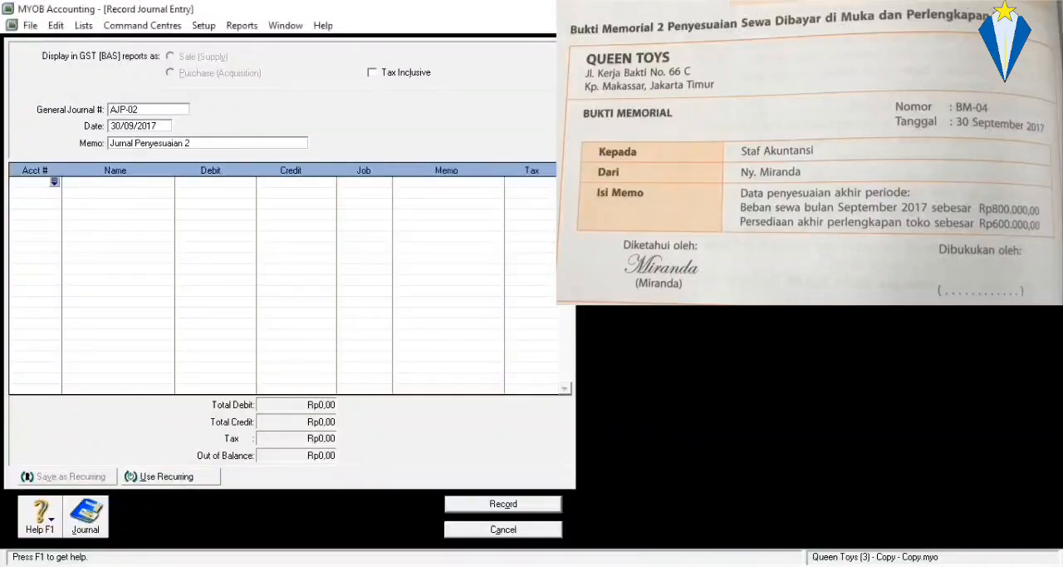
Restore the journal entry window to a smaller size, move it aside, and open the Accounts List beside it.
{"action": "left_click", "coordinate": [1037, 25]}
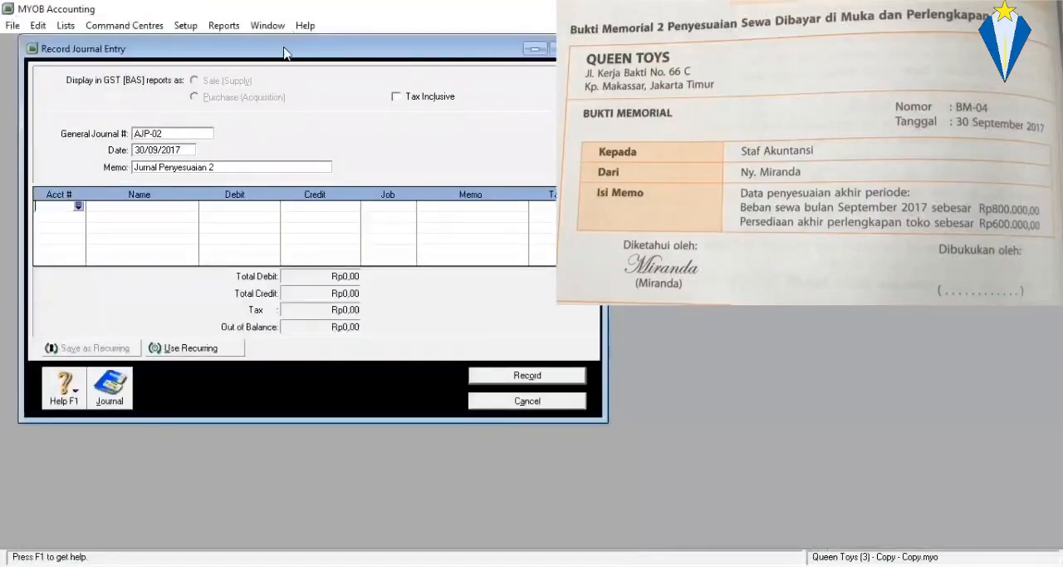
{"action": "left_click_drag", "start_coordinate": [284, 49], "coordinate": [764, 85]}
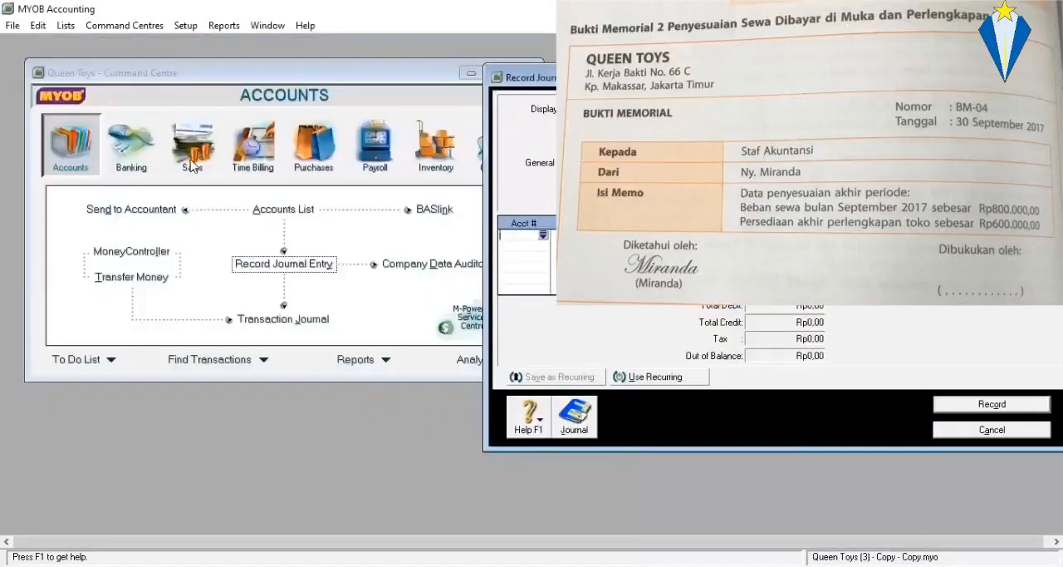
{"action": "left_click", "coordinate": [295, 214]}
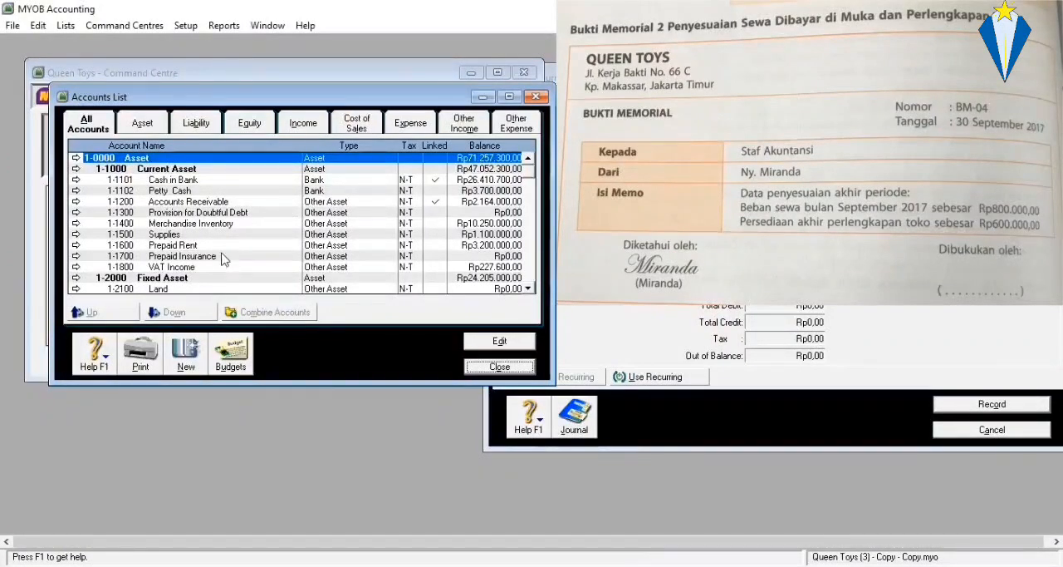
Examine the balances of 1-1600 Prepaid Rent and 6-1700 Rent Expense in the Accounts List.
{"action": "left_click", "coordinate": [160, 247]}
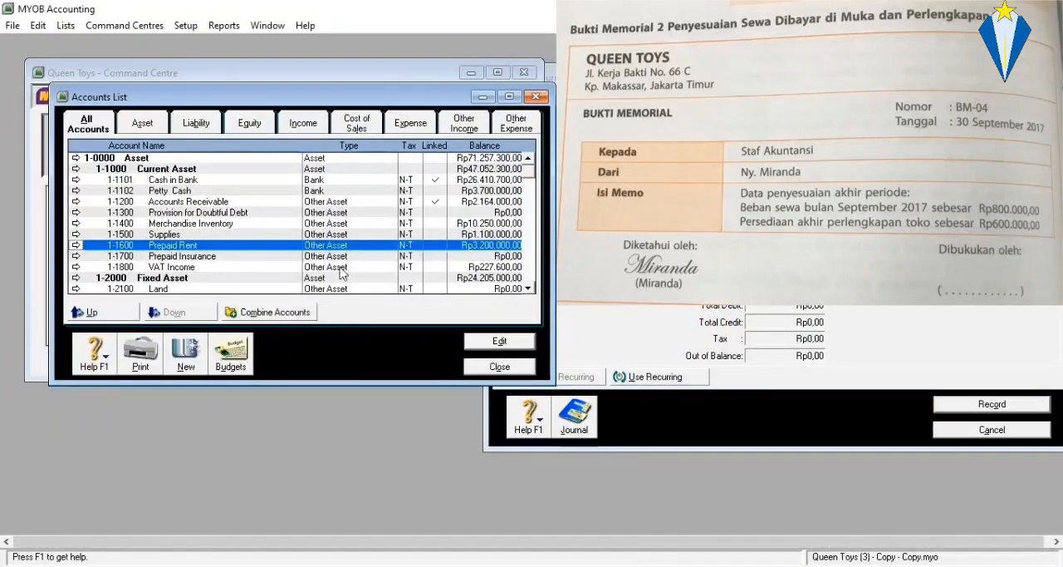
{"action": "scroll", "coordinate": [338, 272], "scroll_direction": "down", "scroll_amount": 12}
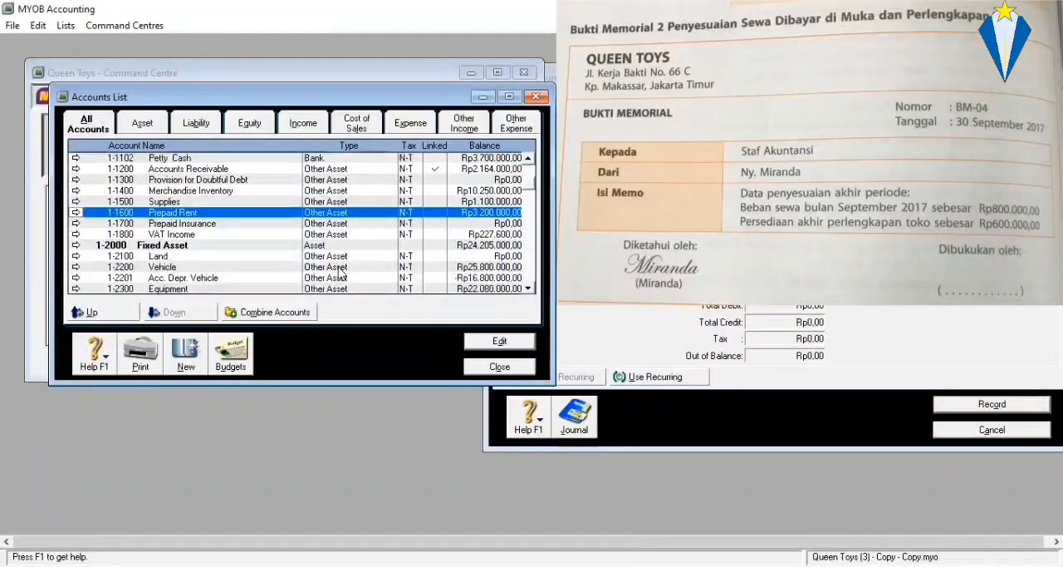
{"action": "scroll", "coordinate": [339, 272], "scroll_direction": "down", "scroll_amount": 5}
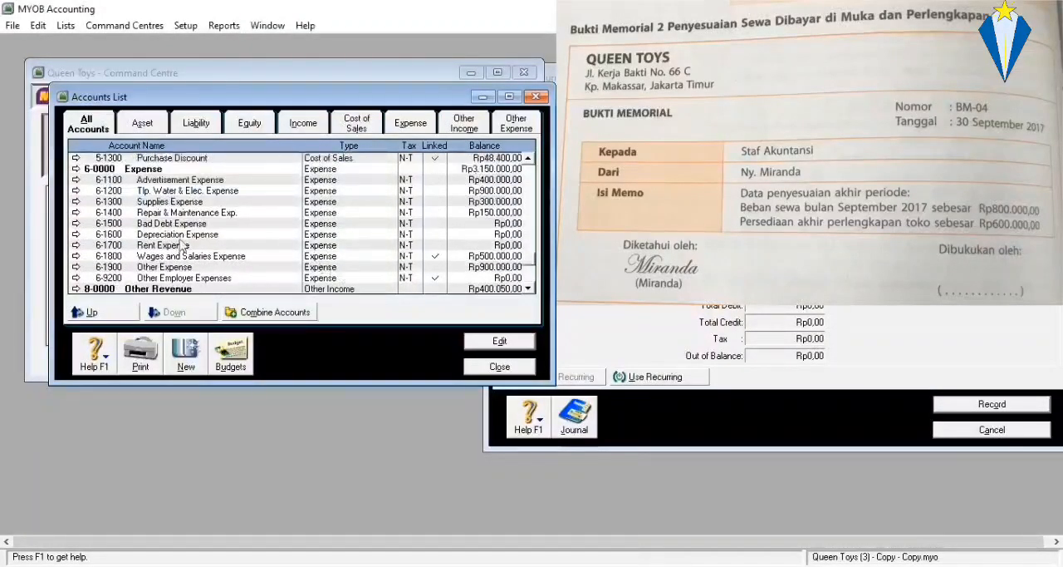
{"action": "left_click", "coordinate": [178, 247]}
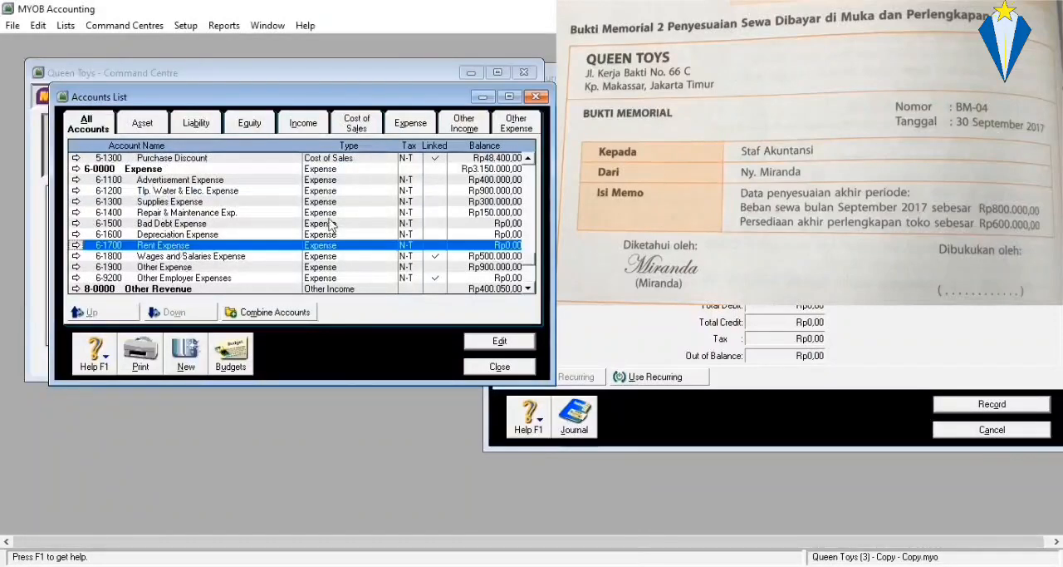
{"action": "scroll", "coordinate": [459, 241], "scroll_direction": "up", "scroll_amount": 5}
{"action": "scroll", "coordinate": [459, 241], "scroll_direction": "up", "scroll_amount": 10}
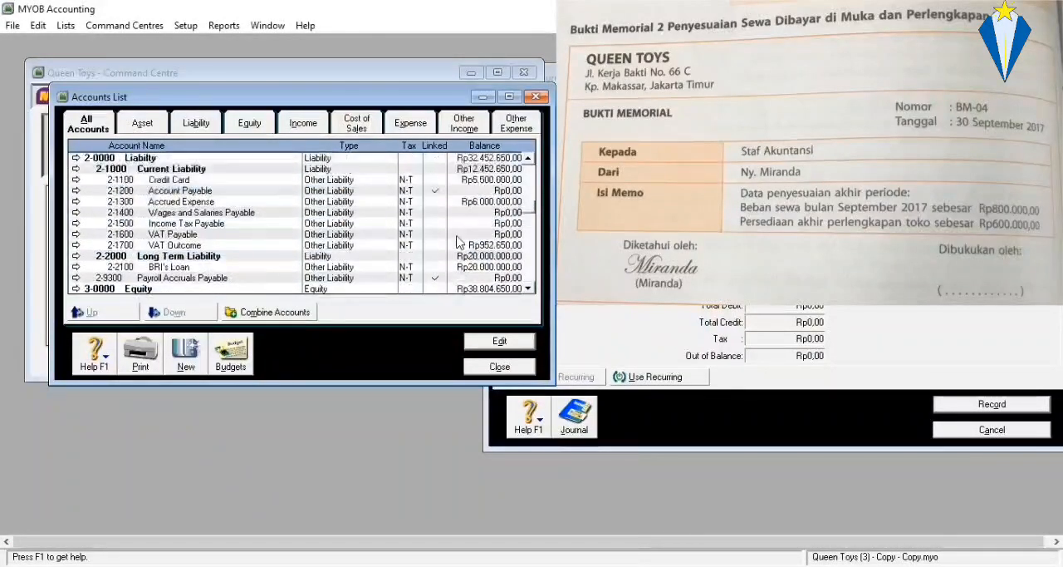
{"action": "scroll", "coordinate": [459, 241], "scroll_direction": "down", "scroll_amount": 1}
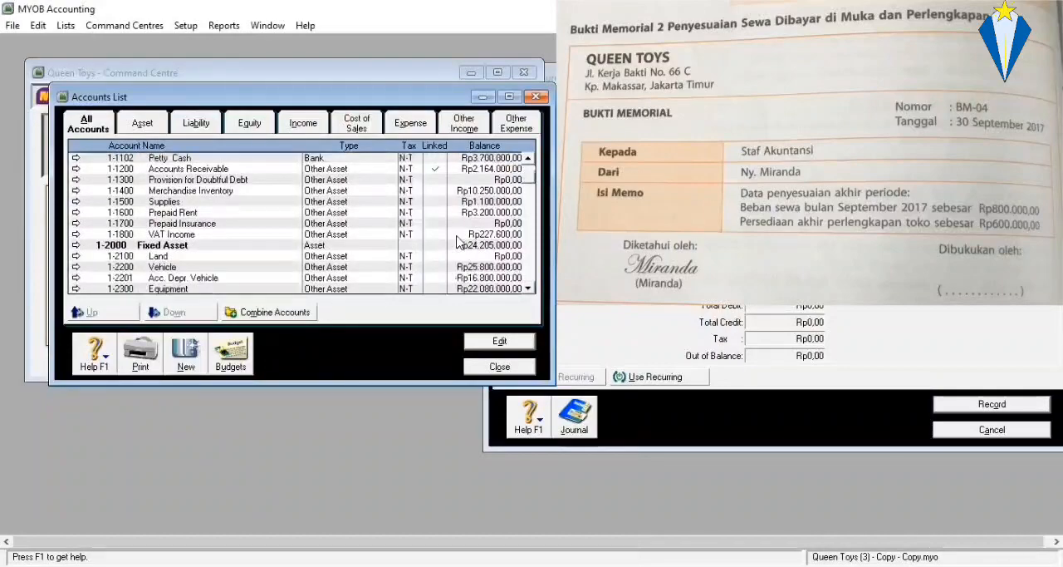
{"action": "scroll", "coordinate": [460, 241], "scroll_direction": "up", "scroll_amount": 1}
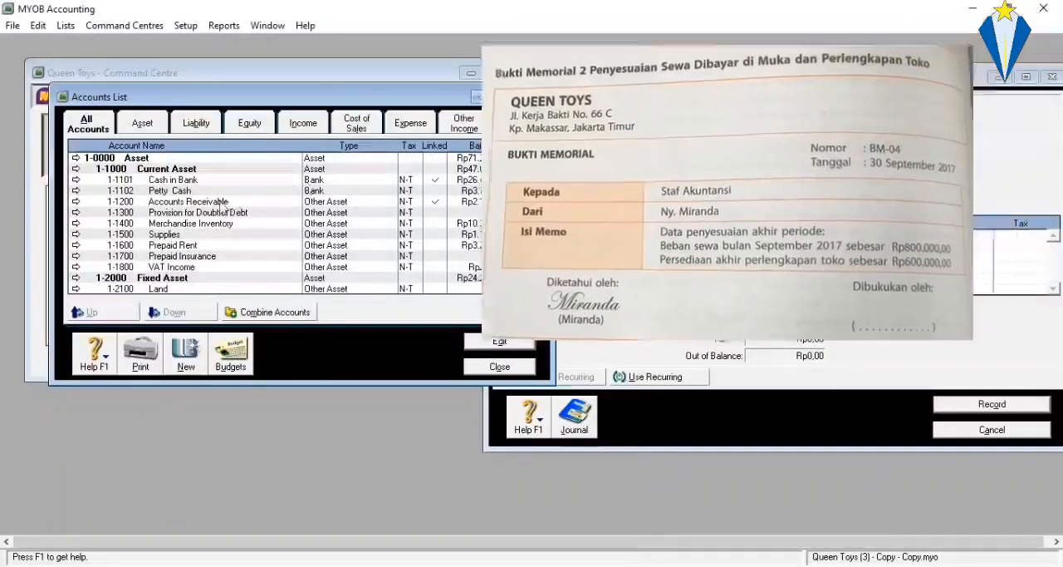
{"action": "left_click", "coordinate": [185, 247]}
Add a journal line to entry AJP-02 debiting account 6-1700 Rent Expense with Rp800.000,00.
{"action": "left_click", "coordinate": [577, 255]}
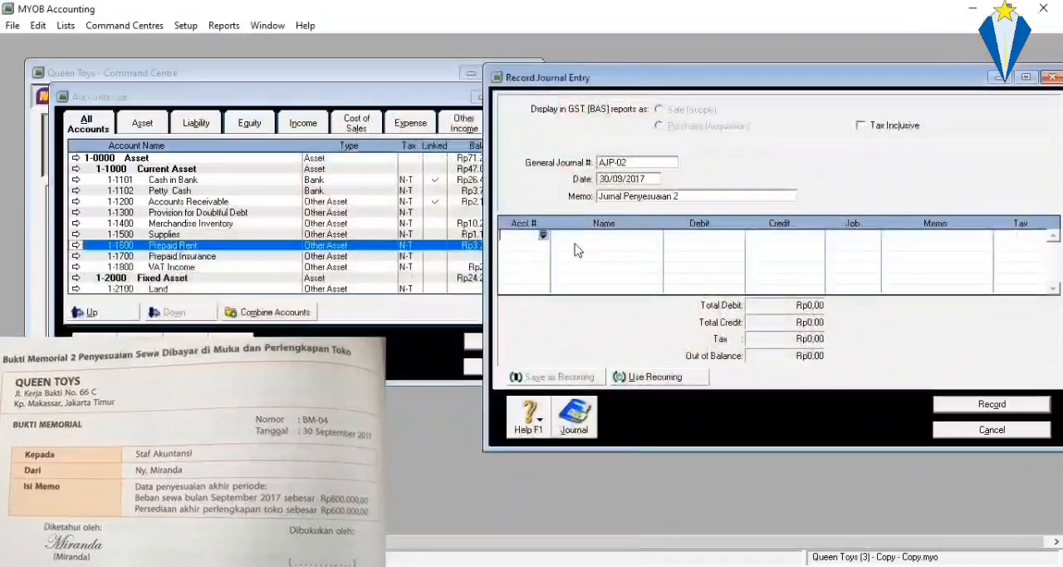
{"action": "left_click", "coordinate": [543, 238]}
{"action": "left_click", "coordinate": [542, 239]}
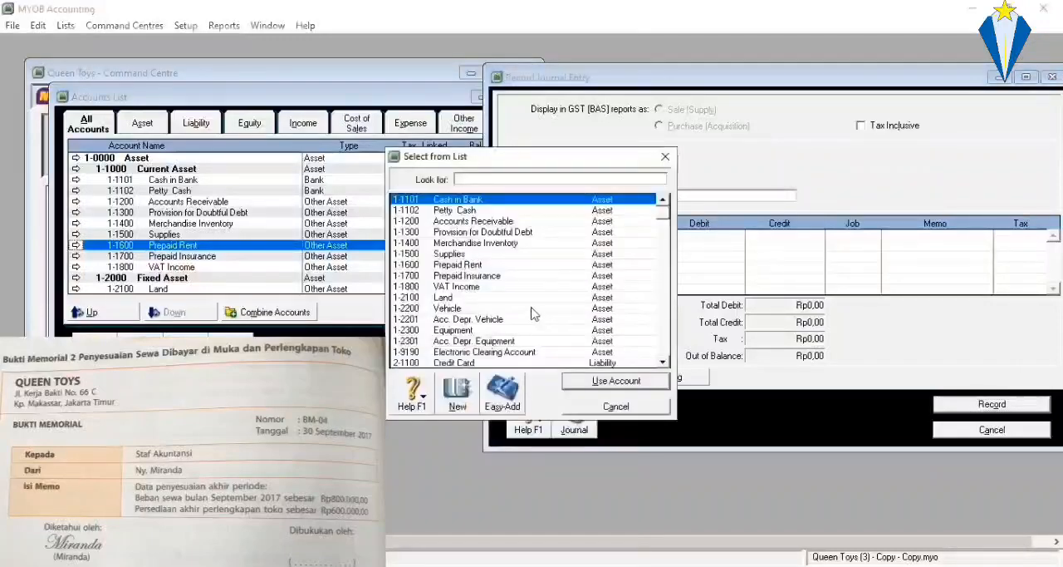
{"action": "scroll", "coordinate": [534, 309], "scroll_direction": "down", "scroll_amount": 10}
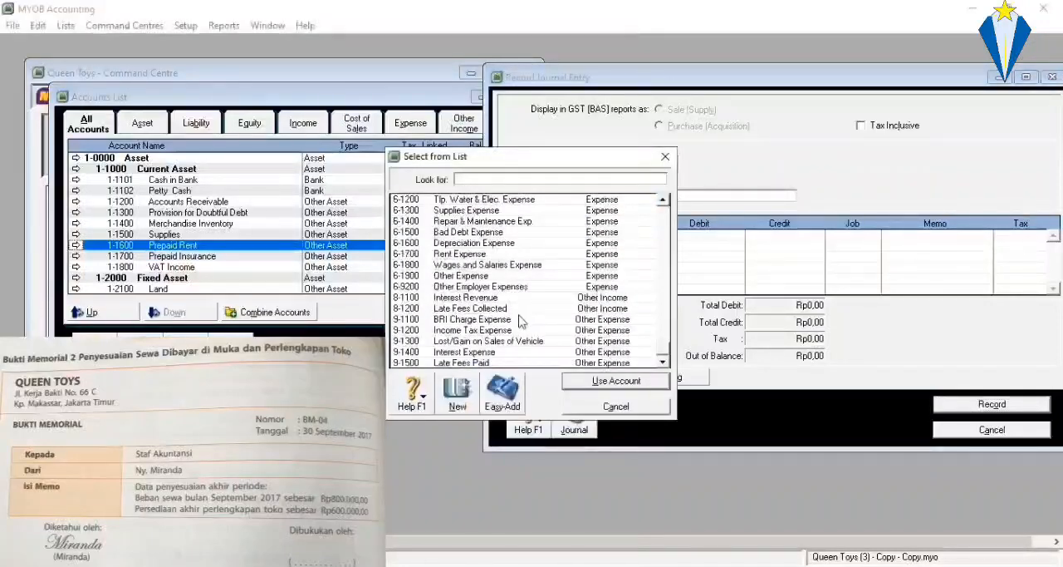
{"action": "scroll", "coordinate": [510, 314], "scroll_direction": "up", "scroll_amount": 2}
{"action": "scroll", "coordinate": [502, 244], "scroll_direction": "up", "scroll_amount": 1}
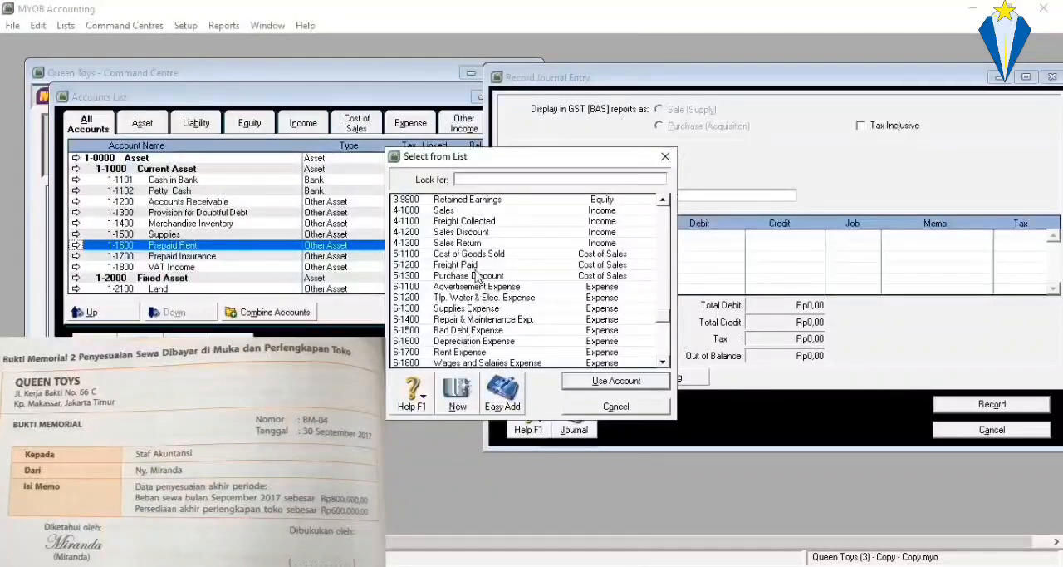
{"action": "scroll", "coordinate": [474, 273], "scroll_direction": "down", "scroll_amount": 1}
{"action": "left_click", "coordinate": [479, 321]}
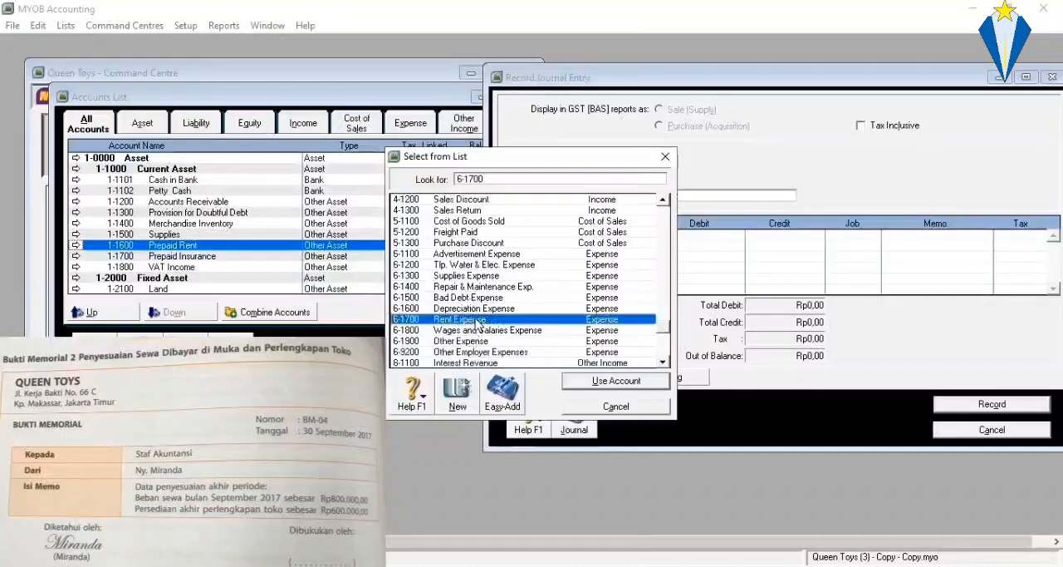
{"action": "double_click", "coordinate": [477, 322]}
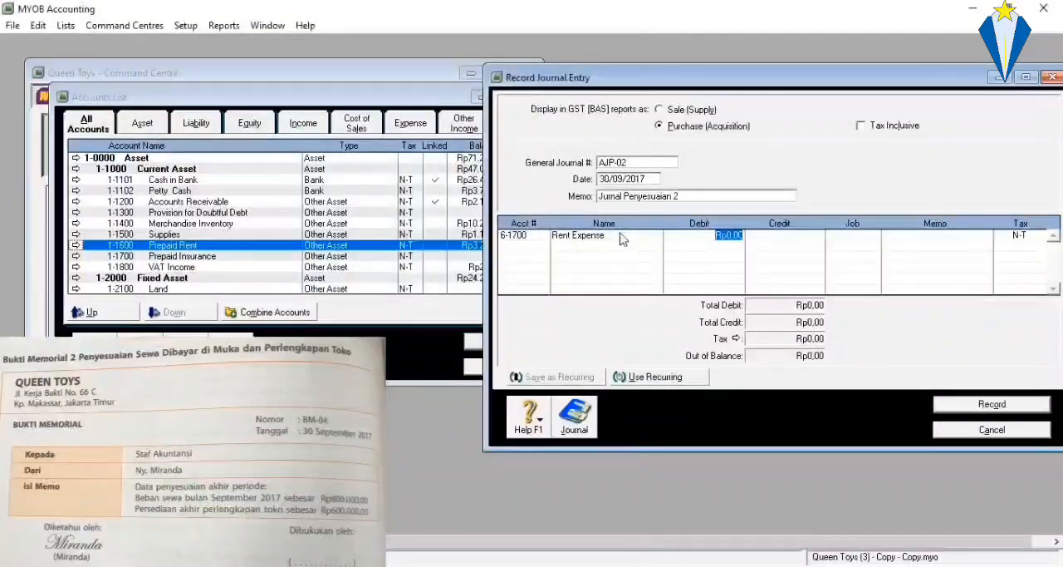
{"action": "type", "text": "800.000"}
{"action": "key", "text": "Return"}
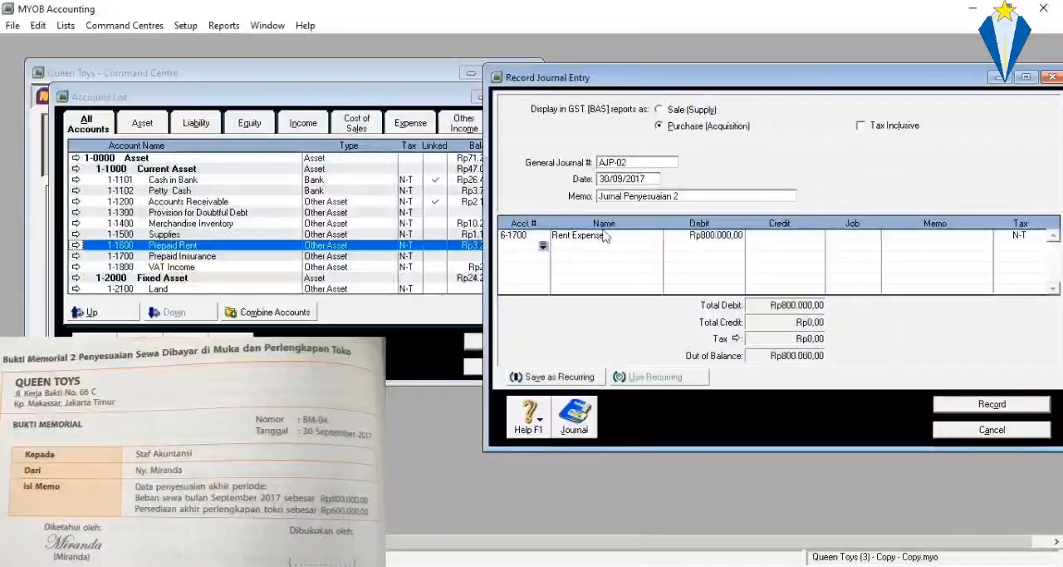
Add a journal line crediting account 1-1600 Prepaid Rent with Rp800.000,00.
{"action": "left_click", "coordinate": [544, 246]}
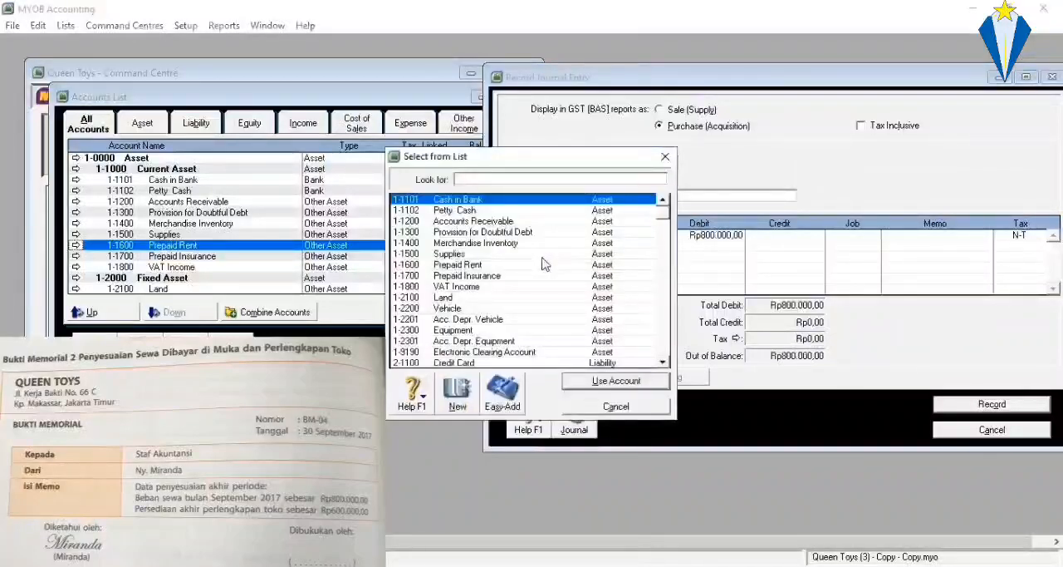
{"action": "left_click", "coordinate": [490, 265]}
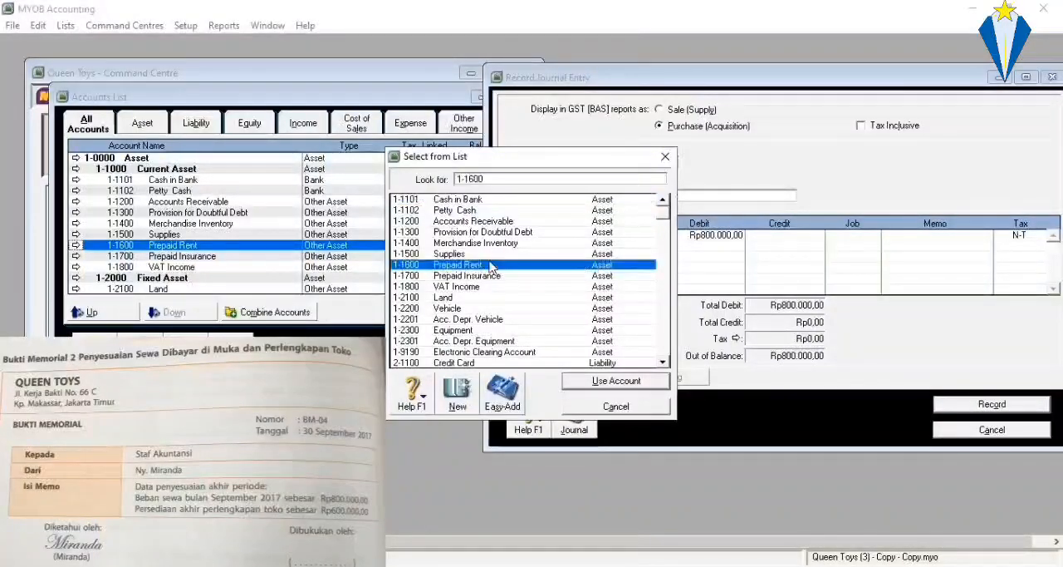
{"action": "key", "text": "Return"}
{"action": "key", "text": "Return"}
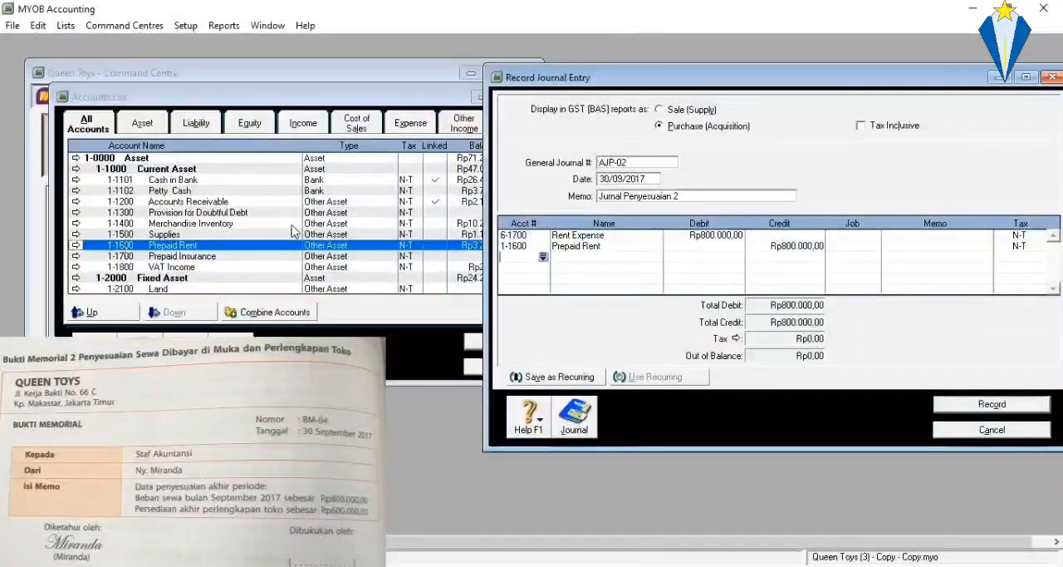
Examine the balances of 1-1500 Supplies and 6-1300 Supplies Expense in the Accounts List.
{"action": "left_click", "coordinate": [210, 235]}
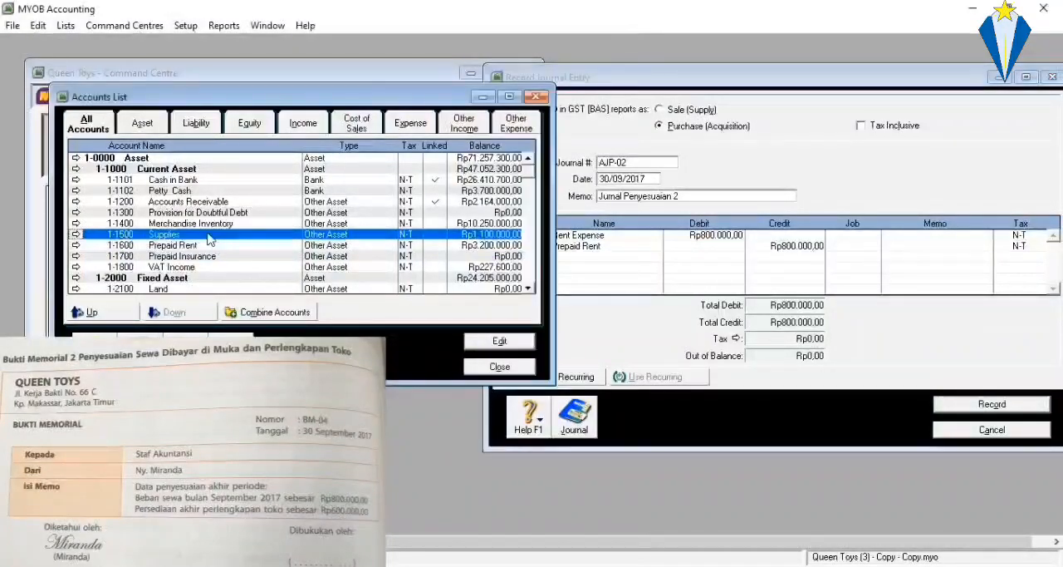
{"action": "scroll", "coordinate": [403, 233], "scroll_direction": "down", "scroll_amount": 8}
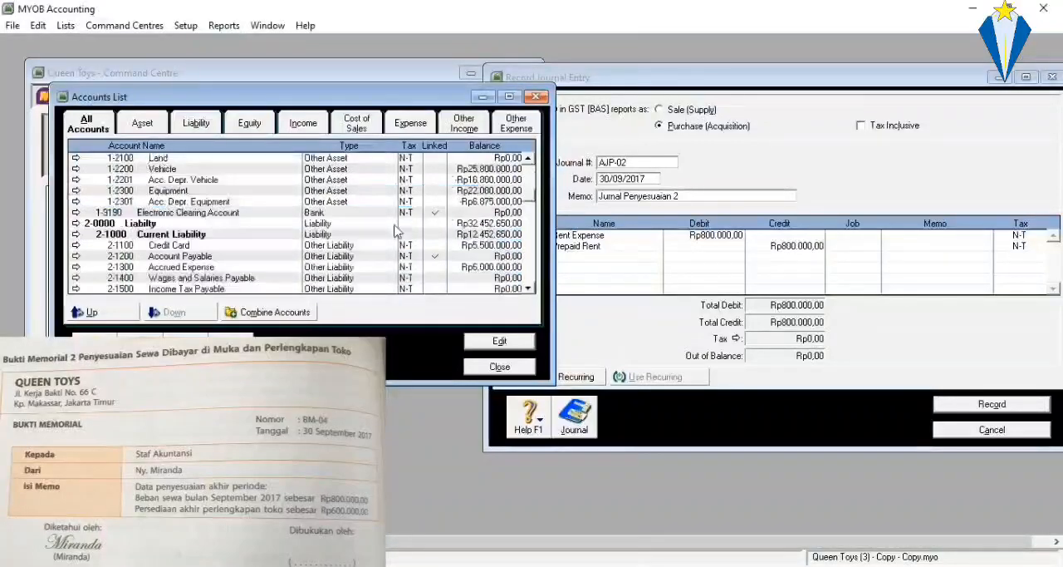
{"action": "scroll", "coordinate": [310, 257], "scroll_direction": "down", "scroll_amount": 9}
{"action": "scroll", "coordinate": [280, 255], "scroll_direction": "up", "scroll_amount": 1}
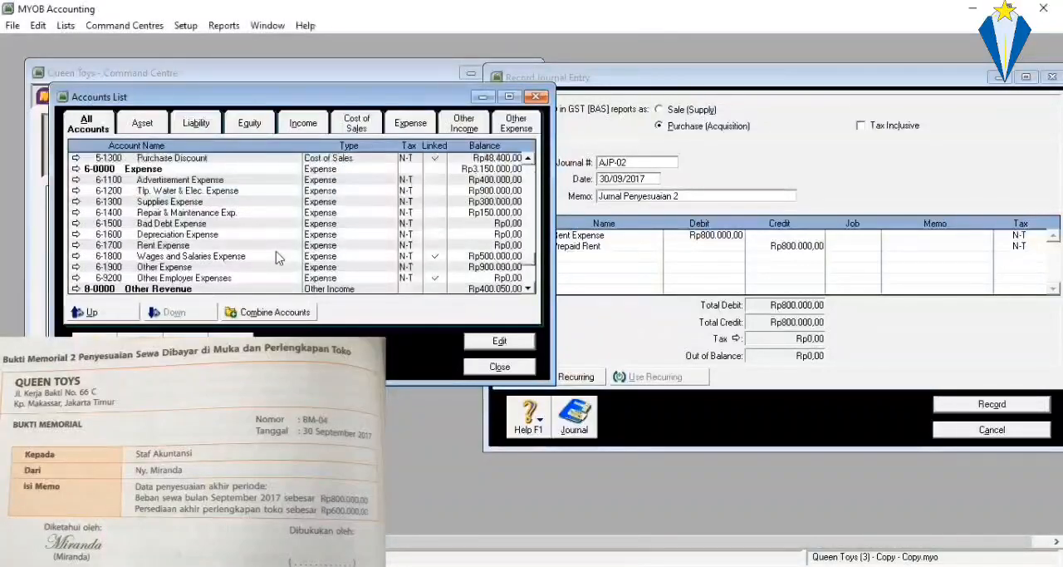
{"action": "left_click", "coordinate": [193, 201]}
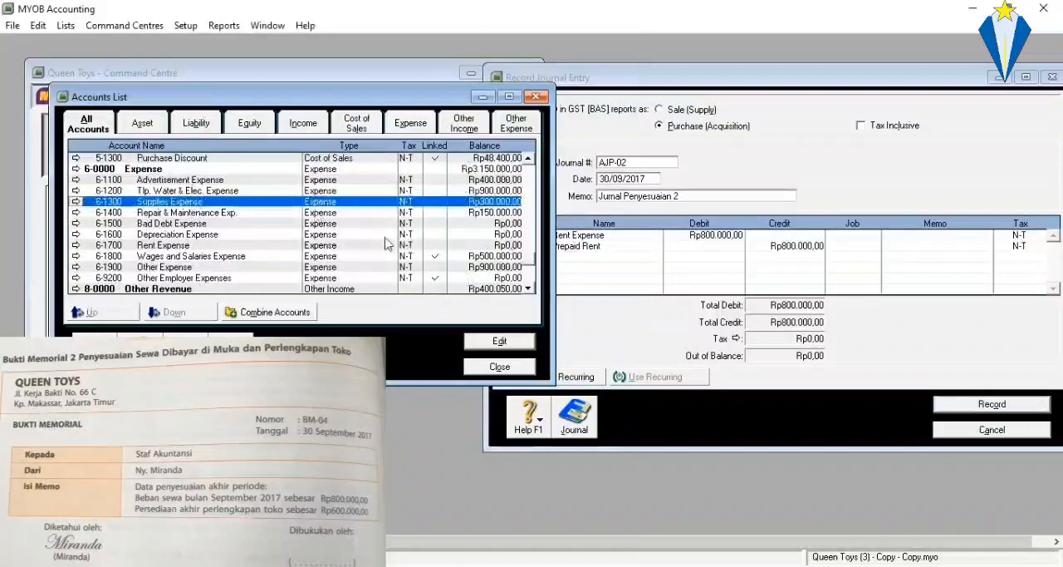
{"action": "scroll", "coordinate": [387, 240], "scroll_direction": "up", "scroll_amount": 8}
{"action": "scroll", "coordinate": [378, 239], "scroll_direction": "up", "scroll_amount": 10}
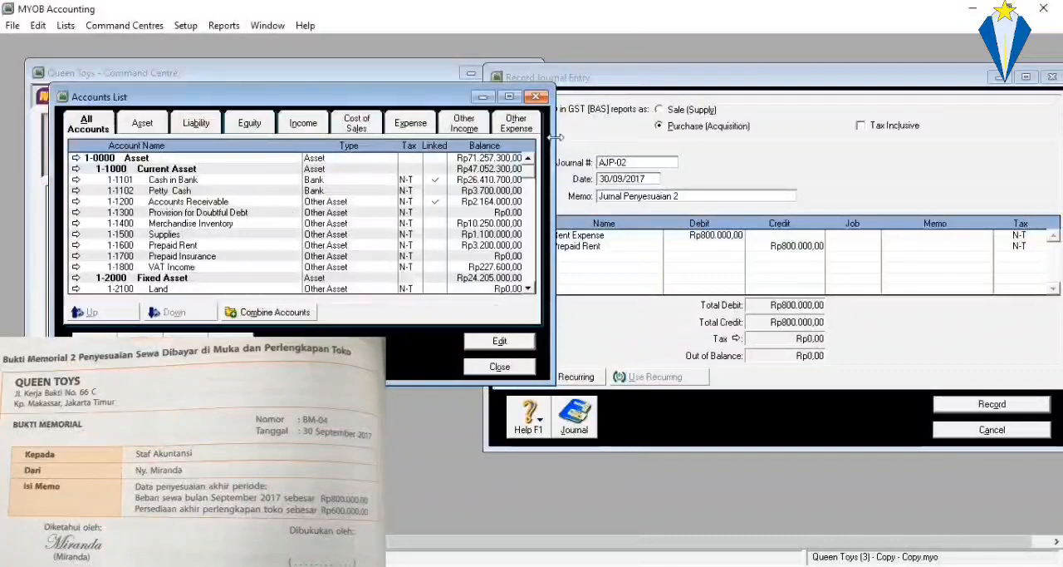
{"action": "left_click", "coordinate": [336, 237]}
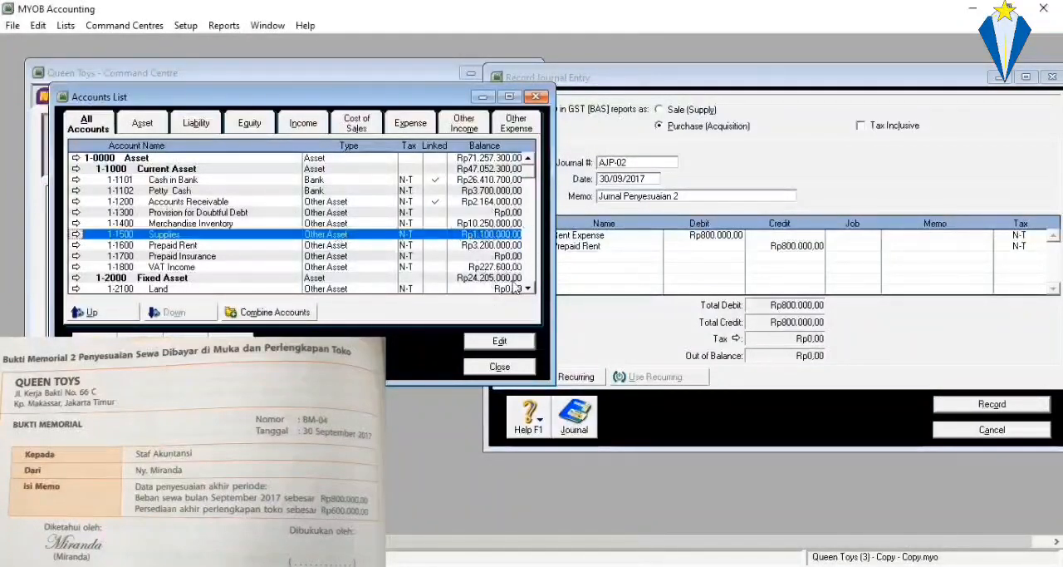
Add a journal line to entry AJP-02 debiting account 6-1300 Supplies Expense with Rp500.000,00.
{"action": "left_click", "coordinate": [571, 266]}
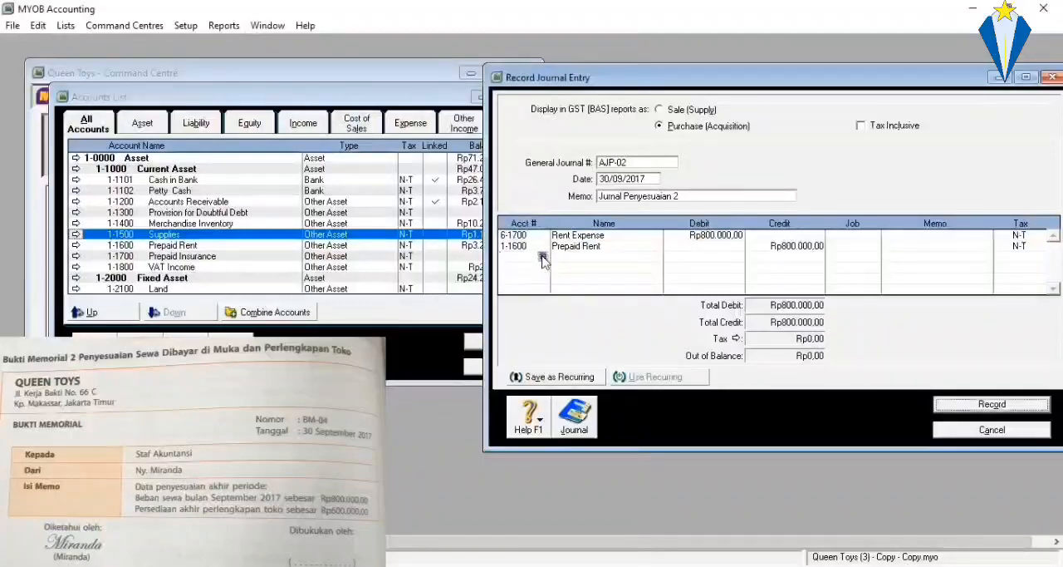
{"action": "left_click", "coordinate": [542, 259]}
{"action": "scroll", "coordinate": [475, 292], "scroll_direction": "down", "scroll_amount": 15}
{"action": "scroll", "coordinate": [476, 293], "scroll_direction": "up", "scroll_amount": 1}
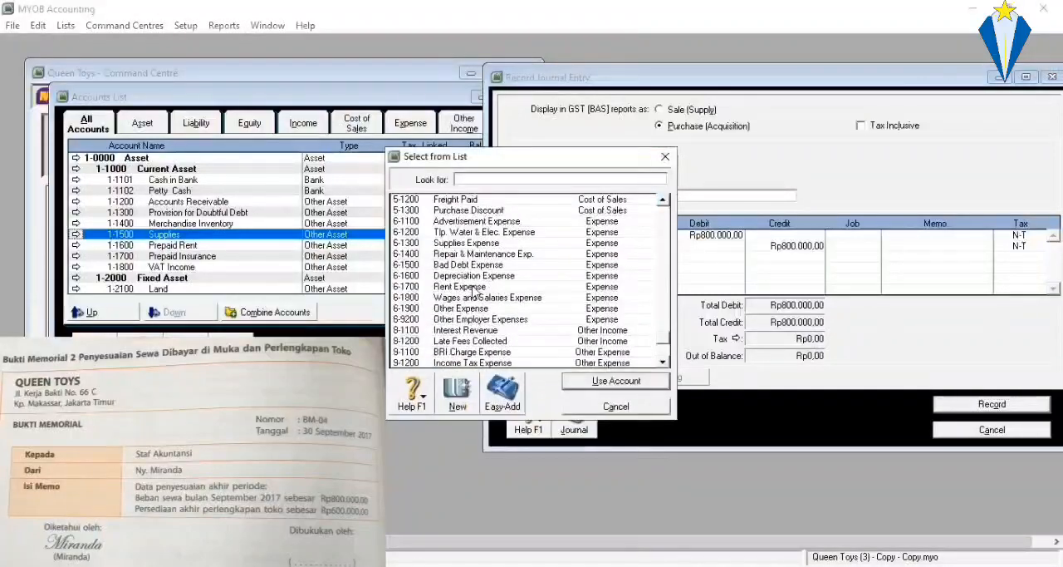
{"action": "double_click", "coordinate": [488, 242]}
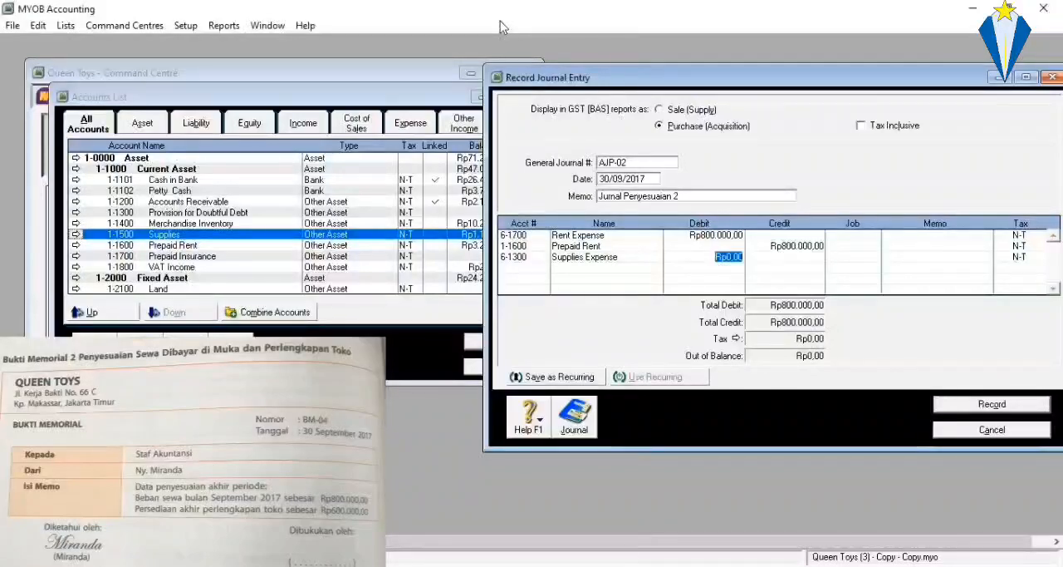
{"action": "left_click", "coordinate": [480, 243]}
{"action": "left_click", "coordinate": [481, 236]}
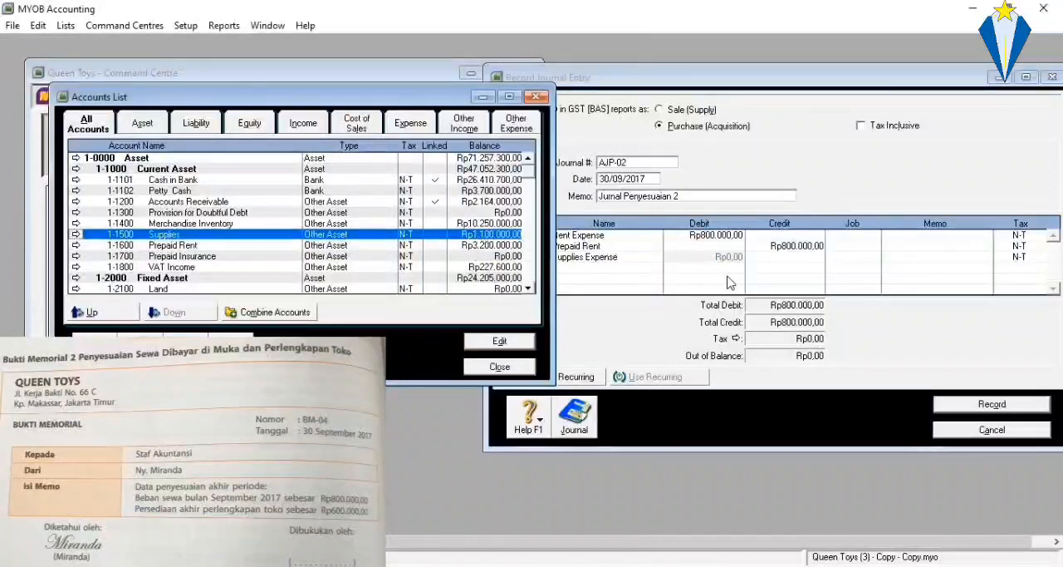
{"action": "left_click", "coordinate": [723, 251]}
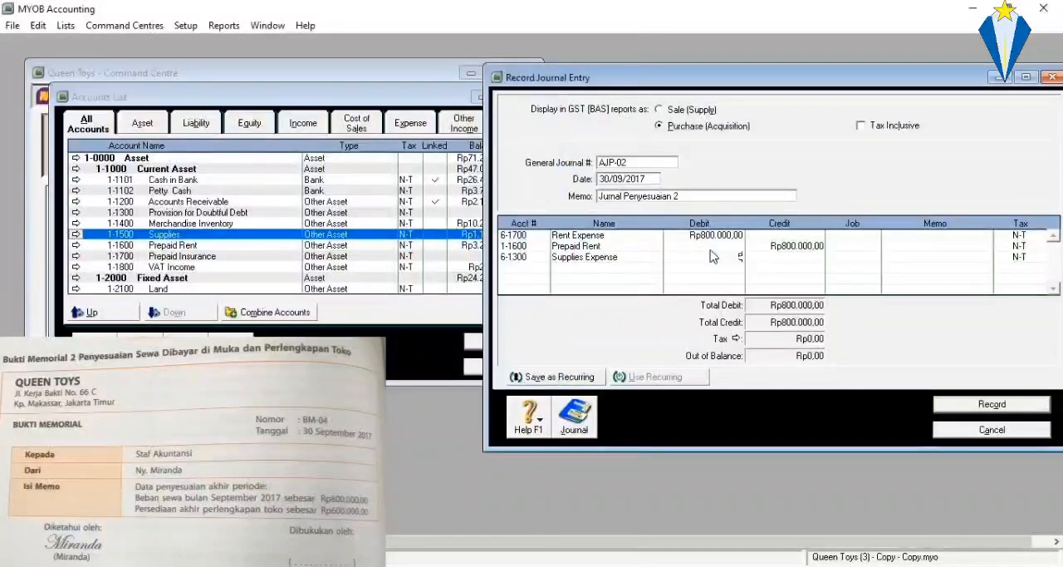
{"action": "type", "text": "500000"}
{"action": "key", "text": "Return"}
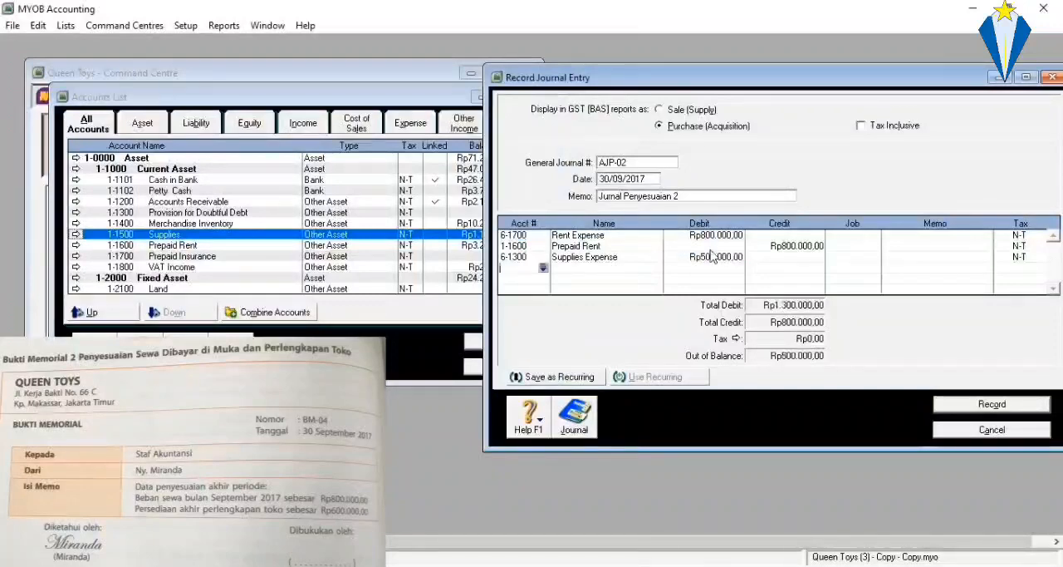
Add a line crediting account 1-1500 Supplies with Rp500.000,00 and record journal entry AJP-02.
{"action": "left_click", "coordinate": [542, 267]}
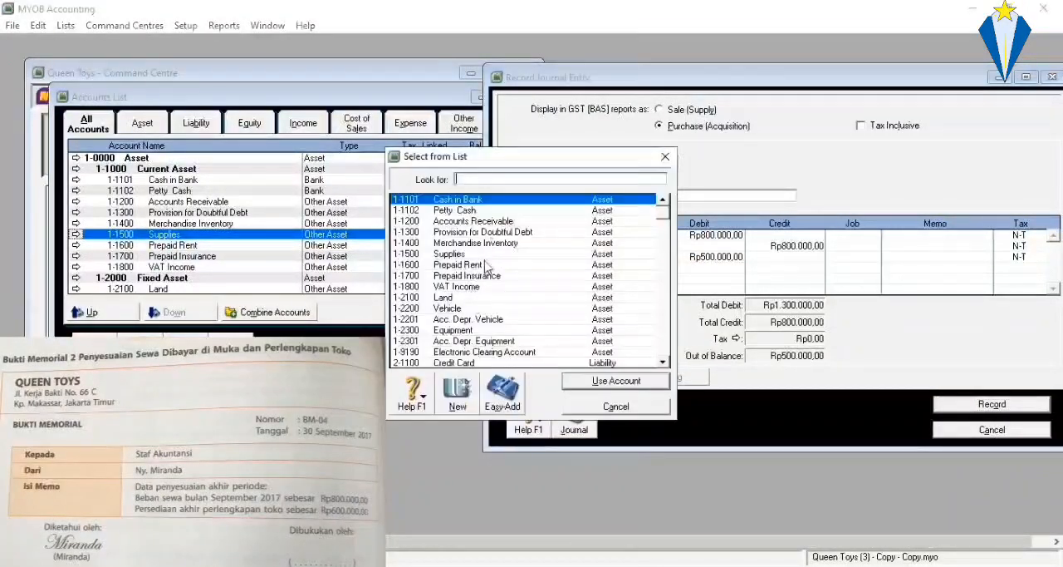
{"action": "double_click", "coordinate": [487, 254]}
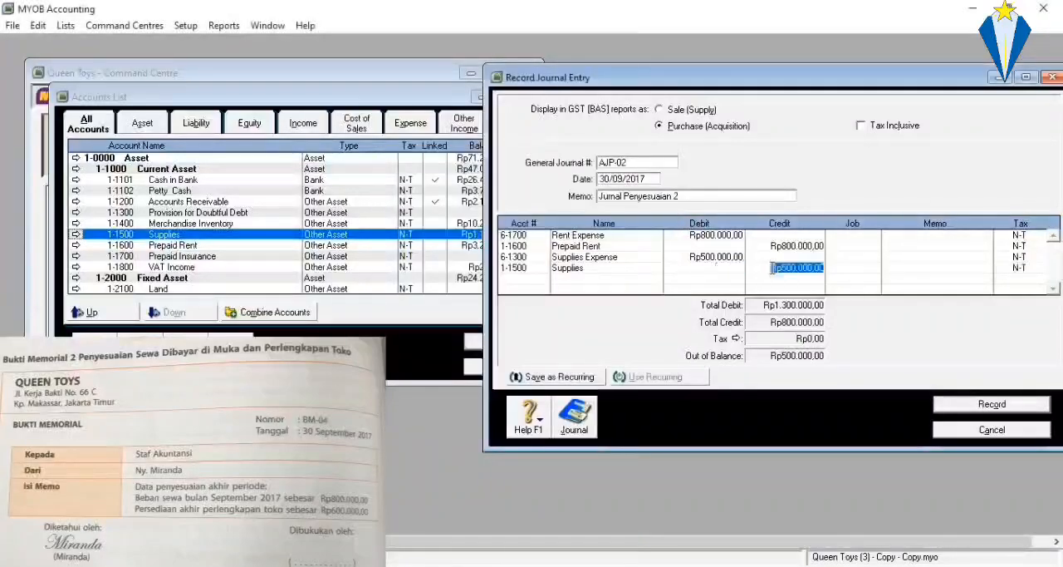
{"action": "key", "text": "Tab"}
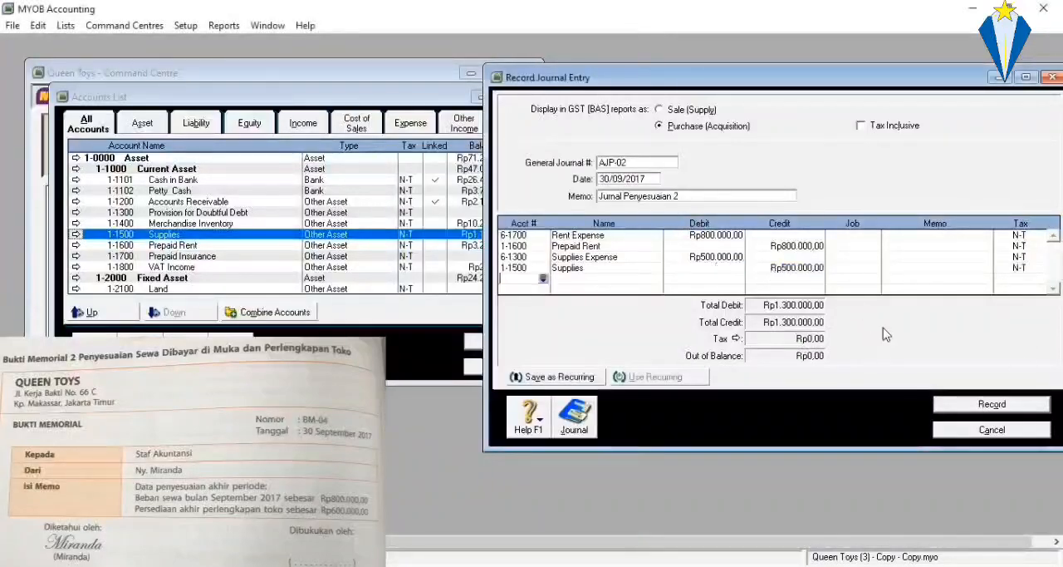
{"action": "left_click", "coordinate": [1026, 77]}
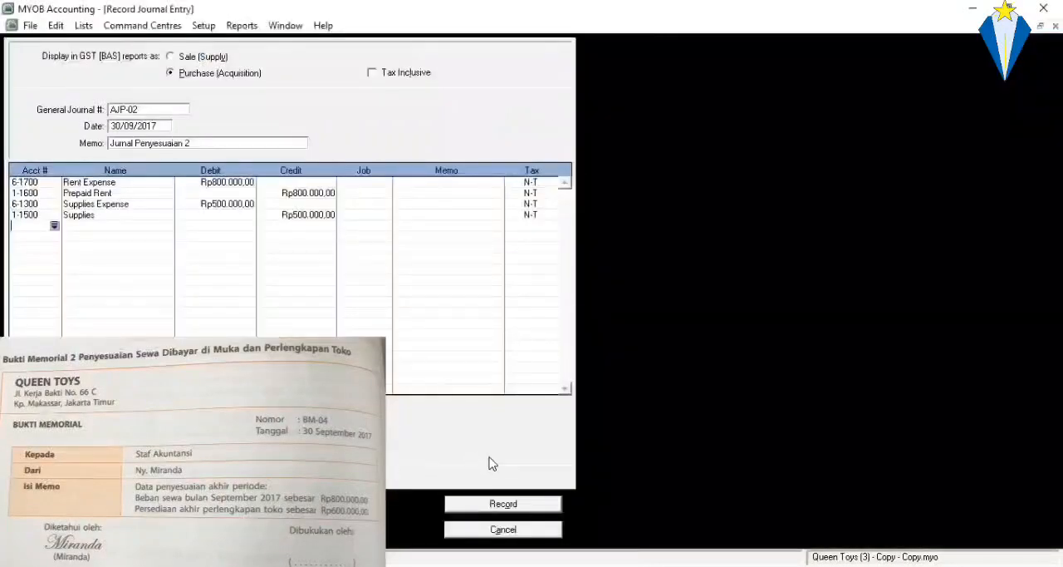
{"action": "left_click", "coordinate": [507, 506]}
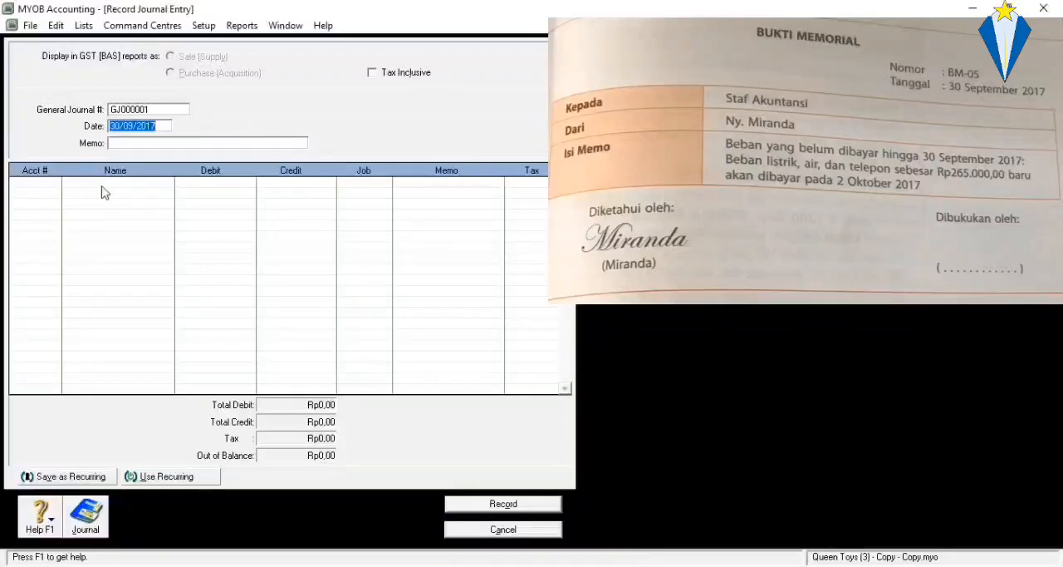
Number the new general journal entry AJP-03 and set its memo to "Jurnal Penyesuaian 3".
{"action": "left_click", "coordinate": [139, 106]}
{"action": "type", "text": "AJP-0"}
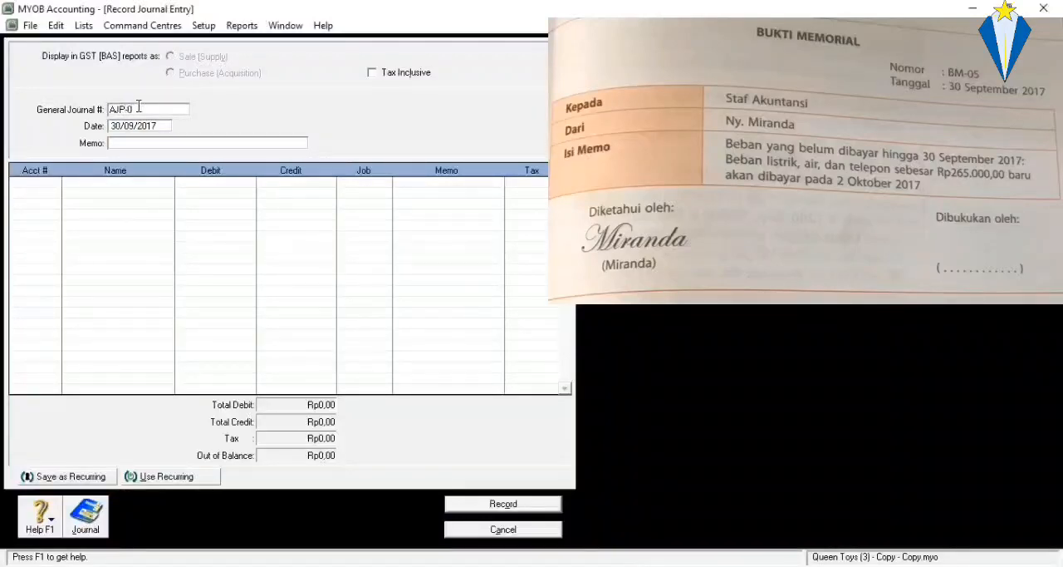
{"action": "type", "text": "3"}
{"action": "left_click", "coordinate": [133, 144]}
{"action": "type", "text": "Jurnal Penyesua"}
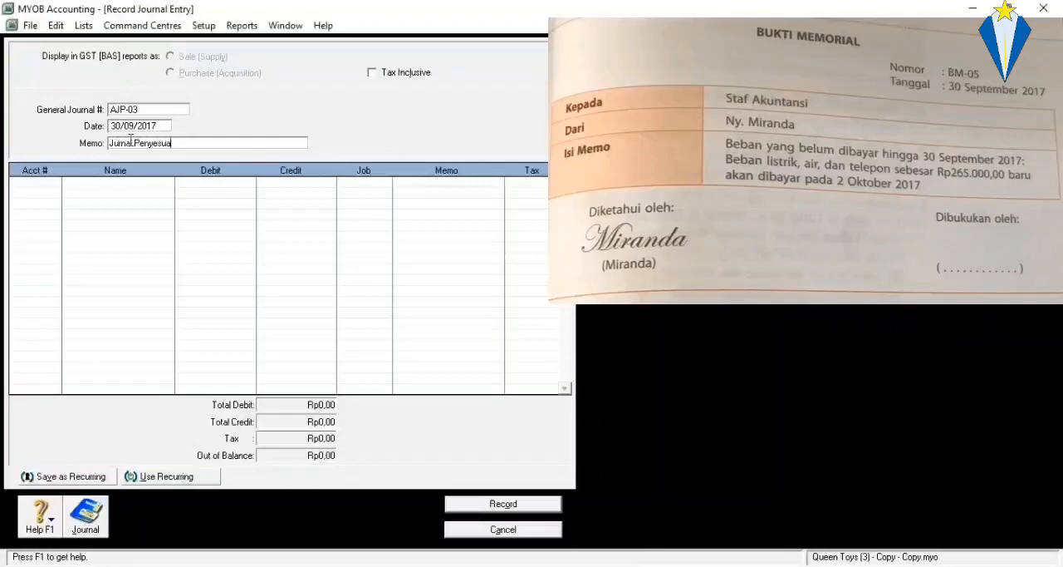
{"action": "type", "text": "ian 3"}
Add a journal line to entry AJP-03 debiting account 6-1200 Tlp. Water & Elec. Expense with Rp265.000,00.
{"action": "left_click", "coordinate": [37, 192]}
{"action": "left_click", "coordinate": [54, 181]}
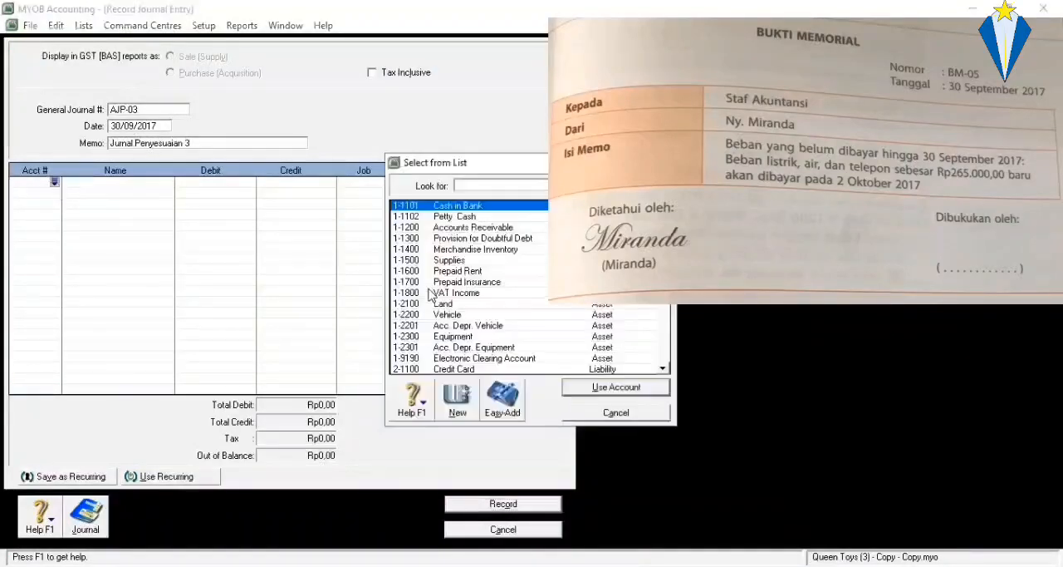
{"action": "scroll", "coordinate": [461, 305], "scroll_direction": "down", "scroll_amount": 10}
{"action": "scroll", "coordinate": [461, 306], "scroll_direction": "down", "scroll_amount": 3}
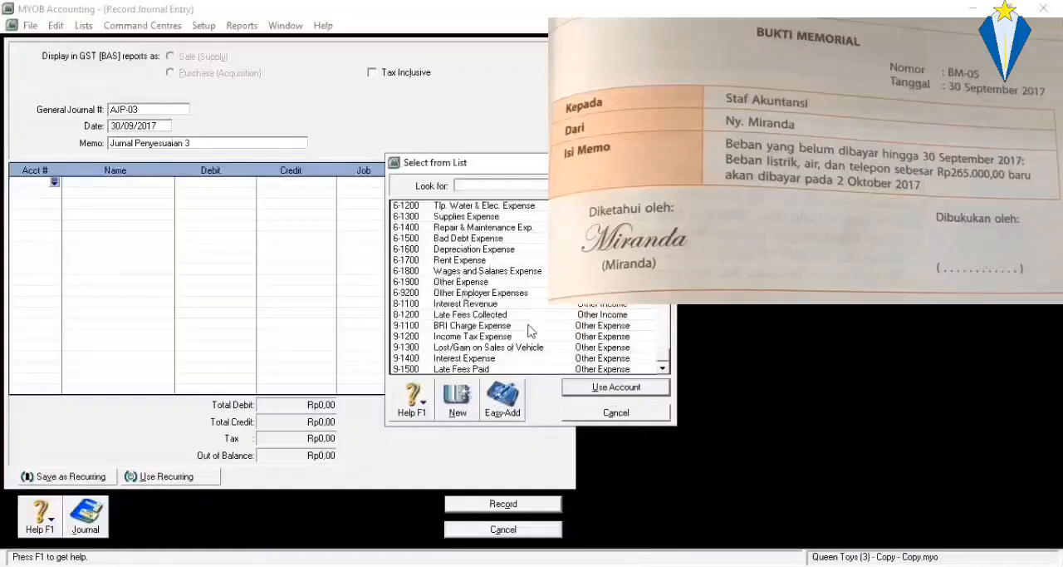
{"action": "scroll", "coordinate": [510, 317], "scroll_direction": "up", "scroll_amount": 1}
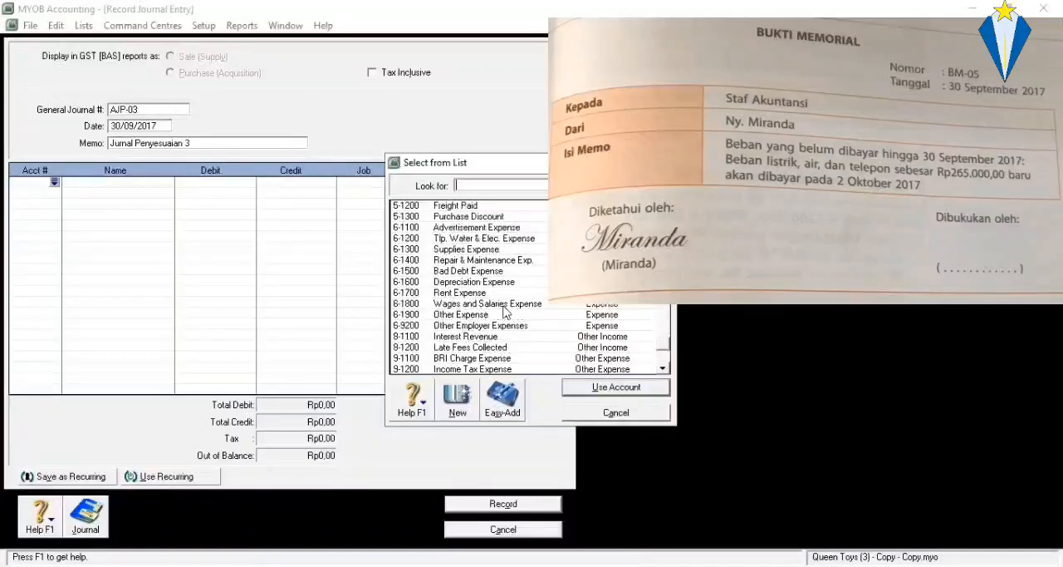
{"action": "left_click", "coordinate": [486, 239]}
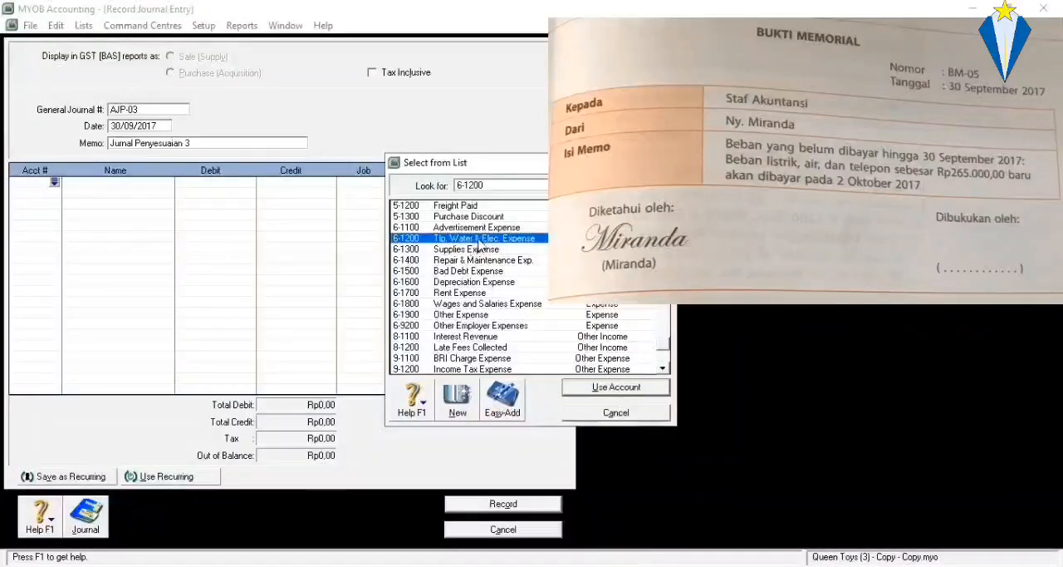
{"action": "key", "text": "Return"}
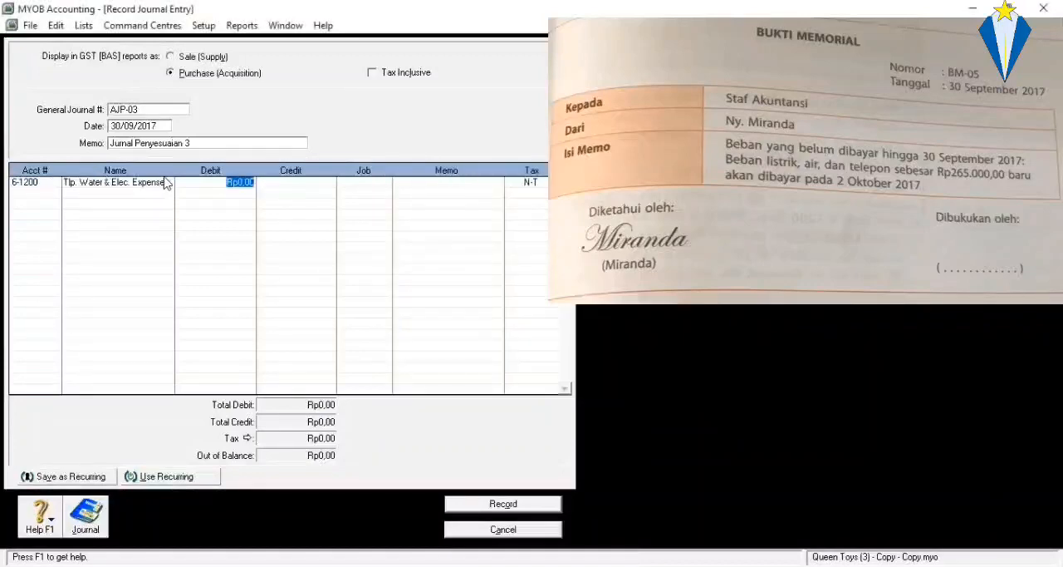
{"action": "type", "text": "265."}
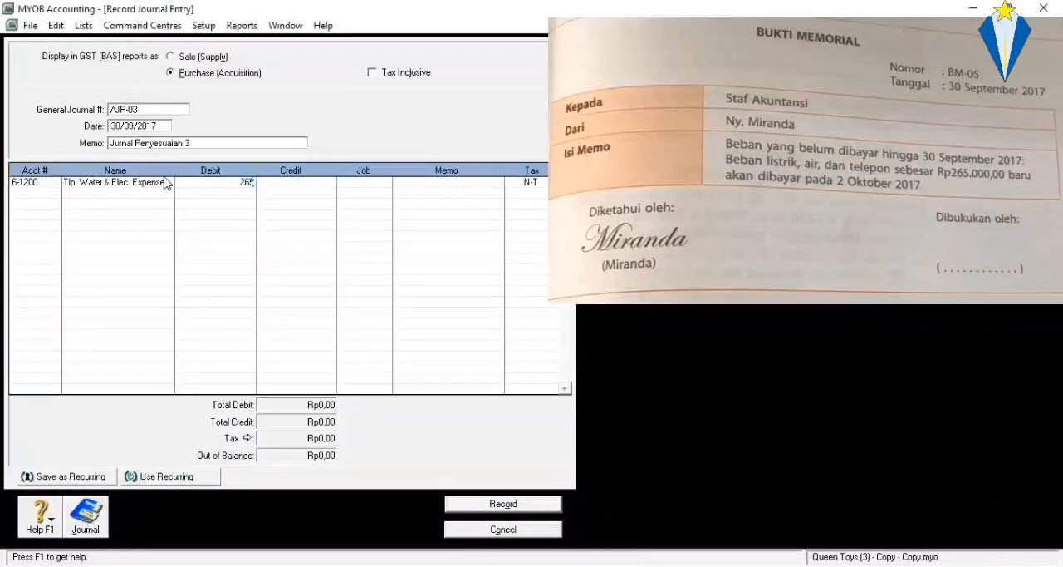
{"action": "type", "text": "000"}
{"action": "key", "text": "Return"}
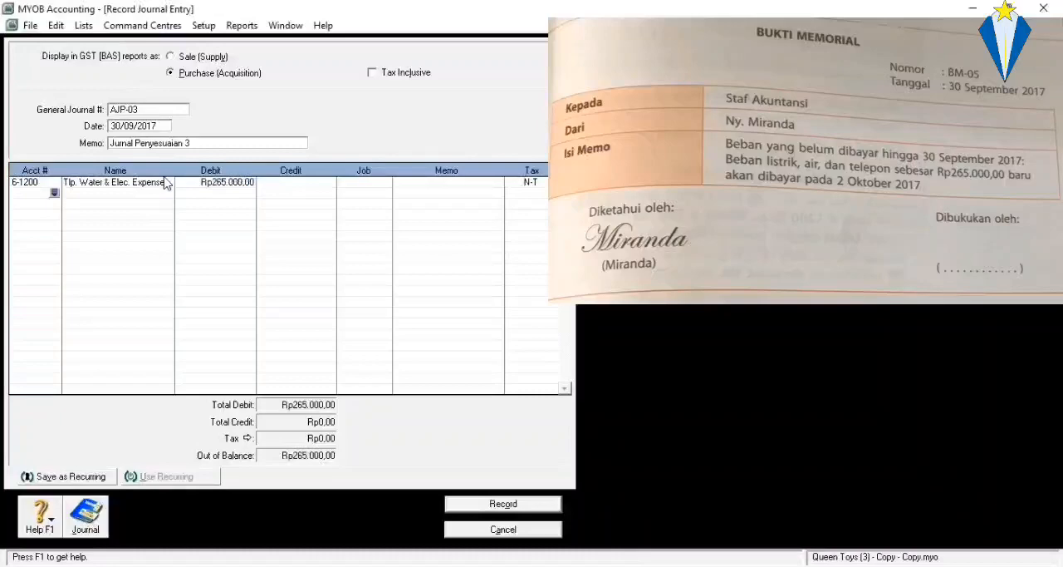
Add a line crediting account 2-1300 Accrued Expense with Rp265.000,00 and record journal entry AJP-03.
{"action": "left_click", "coordinate": [54, 193]}
{"action": "scroll", "coordinate": [501, 314], "scroll_direction": "down", "scroll_amount": 2}
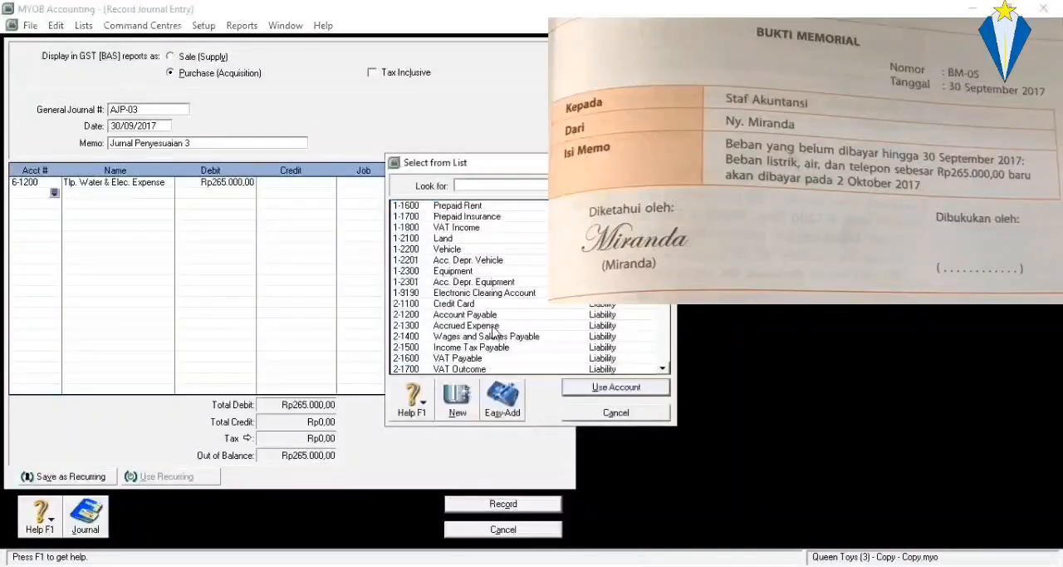
{"action": "left_click", "coordinate": [493, 328]}
{"action": "scroll", "coordinate": [500, 322], "scroll_direction": "down", "scroll_amount": 1}
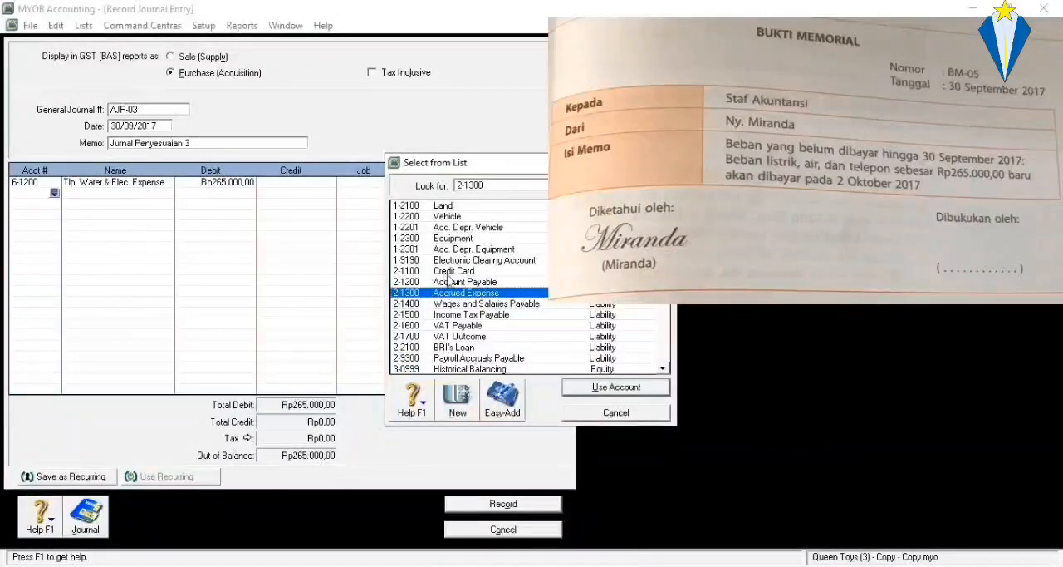
{"action": "scroll", "coordinate": [453, 309], "scroll_direction": "down", "scroll_amount": 1}
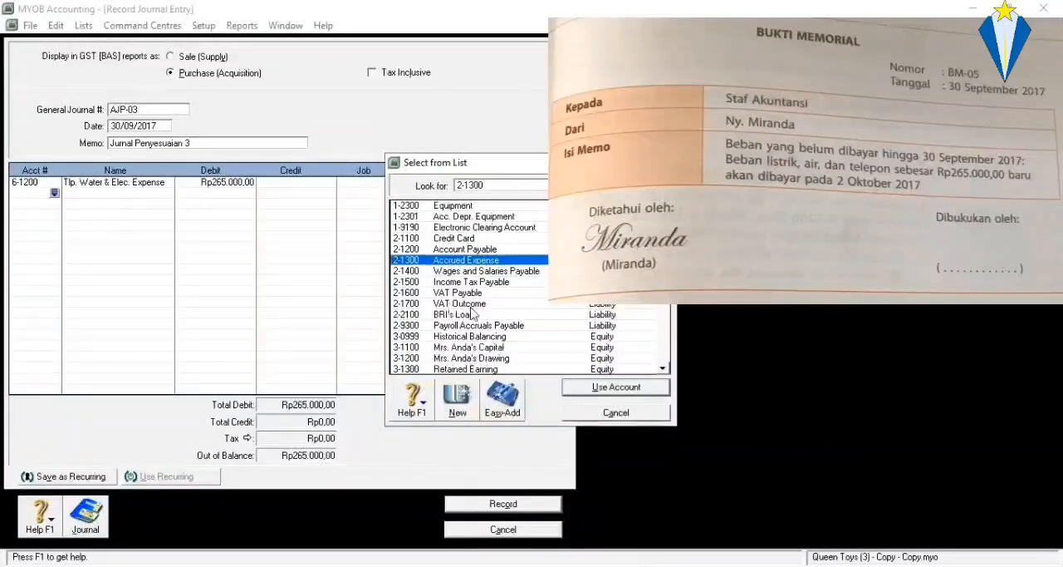
{"action": "double_click", "coordinate": [479, 261]}
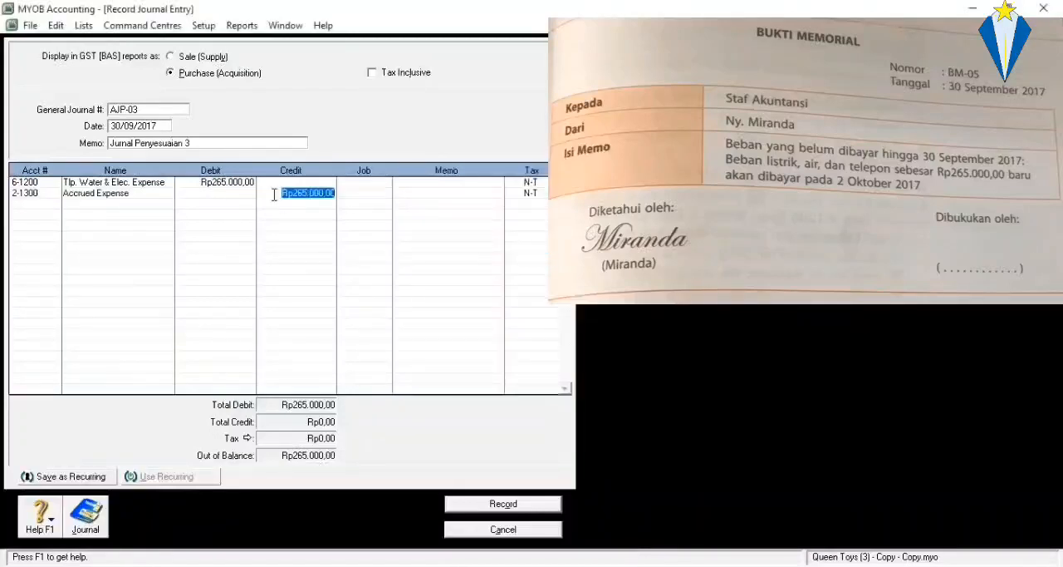
{"action": "key", "text": "Return"}
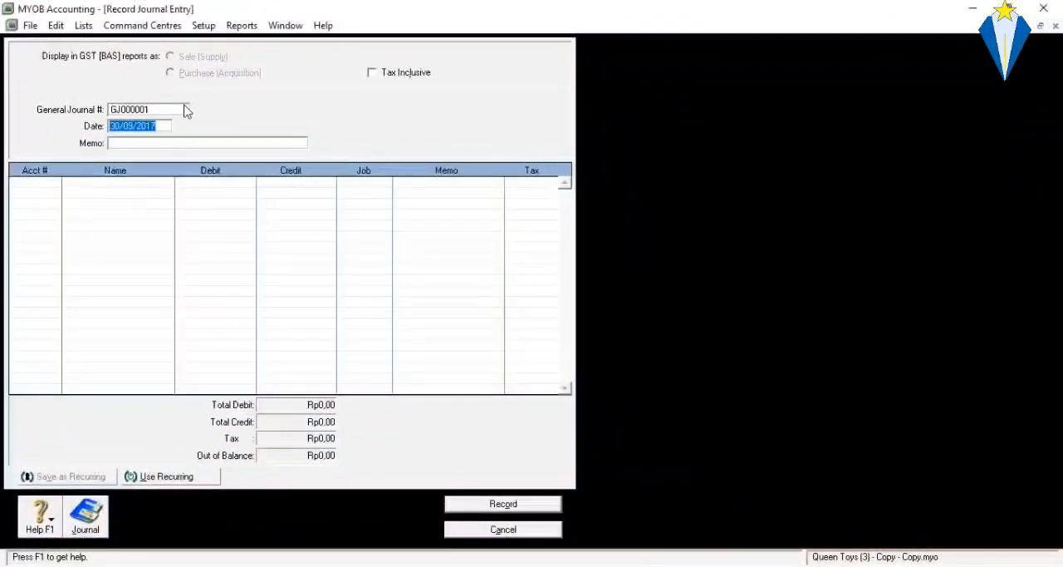
Number the new general journal entry AJP-04 and set its memo to "Jurnal Penyesuaian 4".
{"action": "left_click", "coordinate": [186, 109]}
{"action": "type", "text": "AJP"}
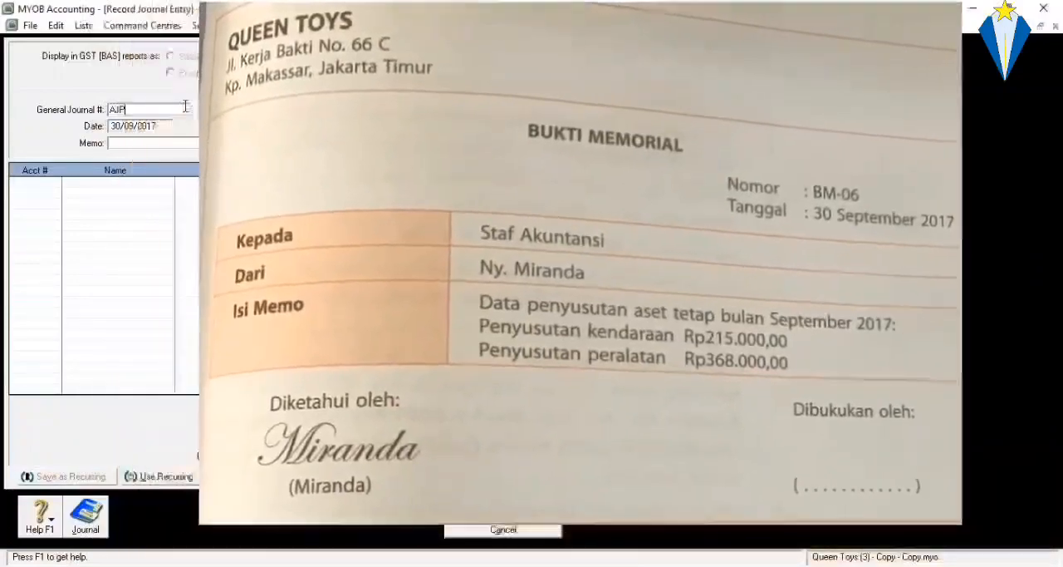
{"action": "type", "text": "-04"}
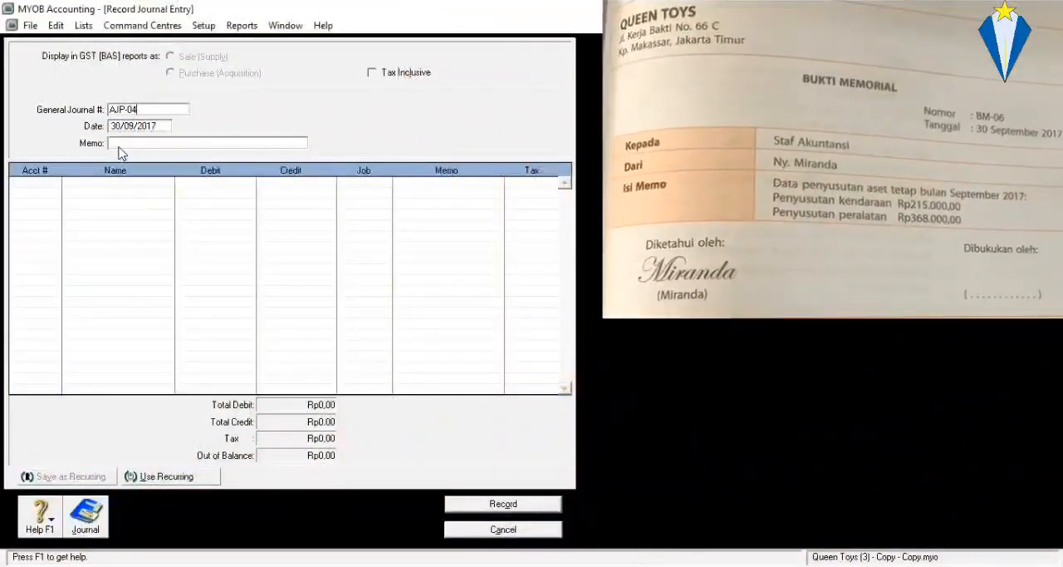
{"action": "left_click", "coordinate": [121, 143]}
{"action": "type", "text": "Jurnal "}
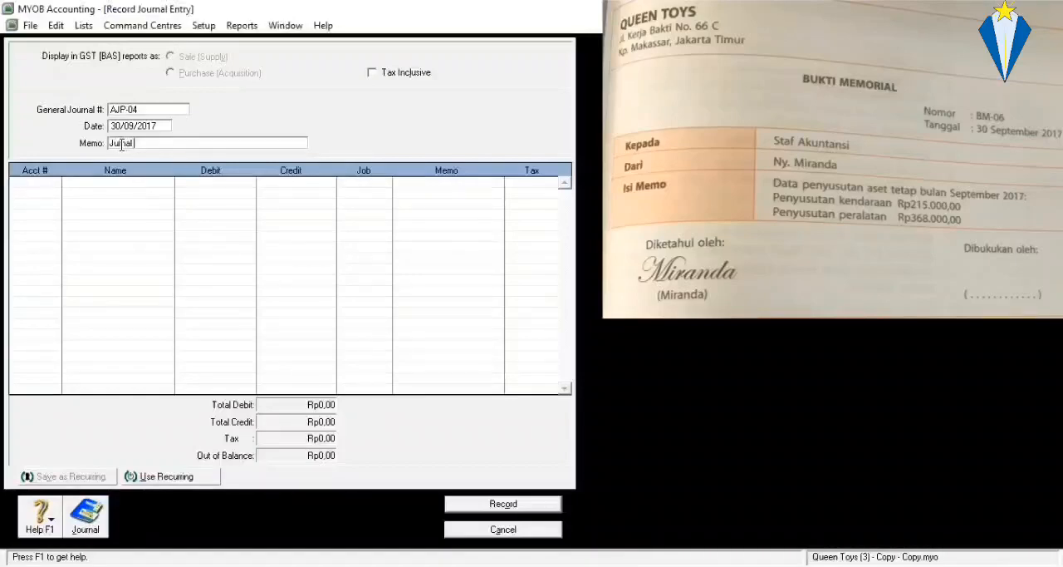
{"action": "type", "text": "Penyesuaian 4"}
Enter account 6-1600 Depreciation Expense on the first line of journal entry AJP-04.
{"action": "left_click", "coordinate": [55, 185]}
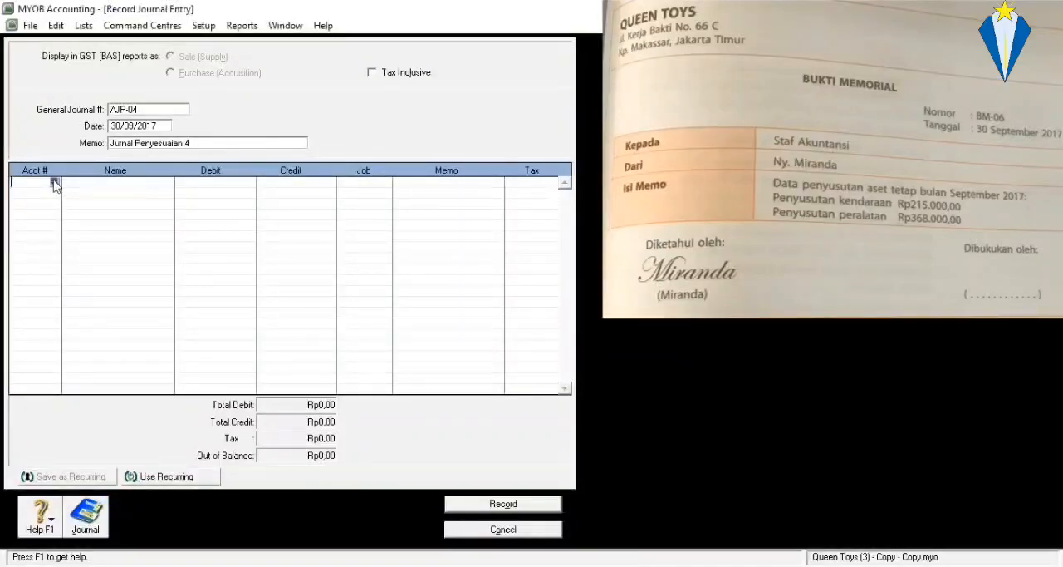
{"action": "left_click", "coordinate": [54, 182]}
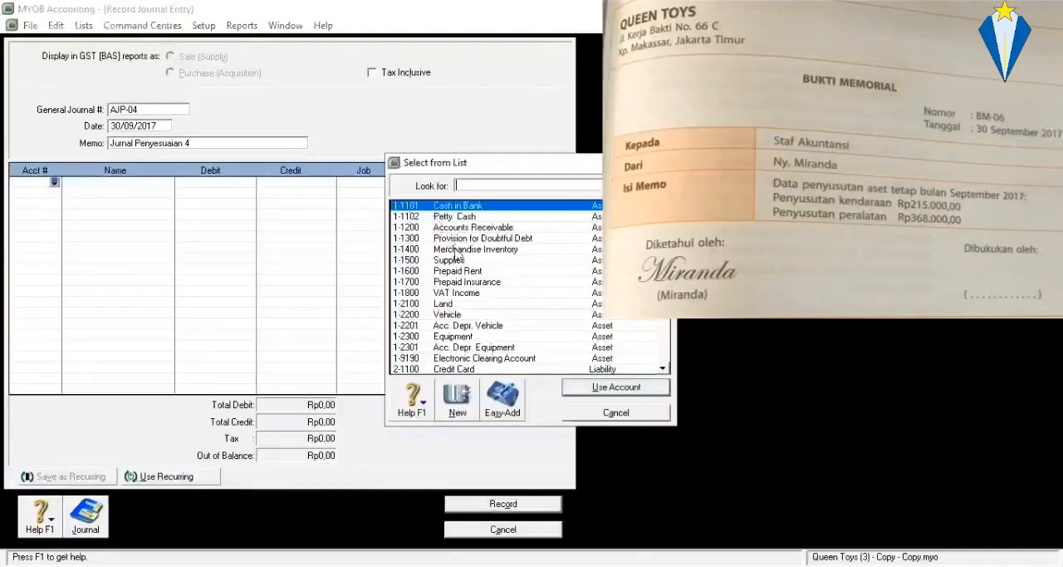
{"action": "scroll", "coordinate": [457, 264], "scroll_direction": "down", "scroll_amount": 10}
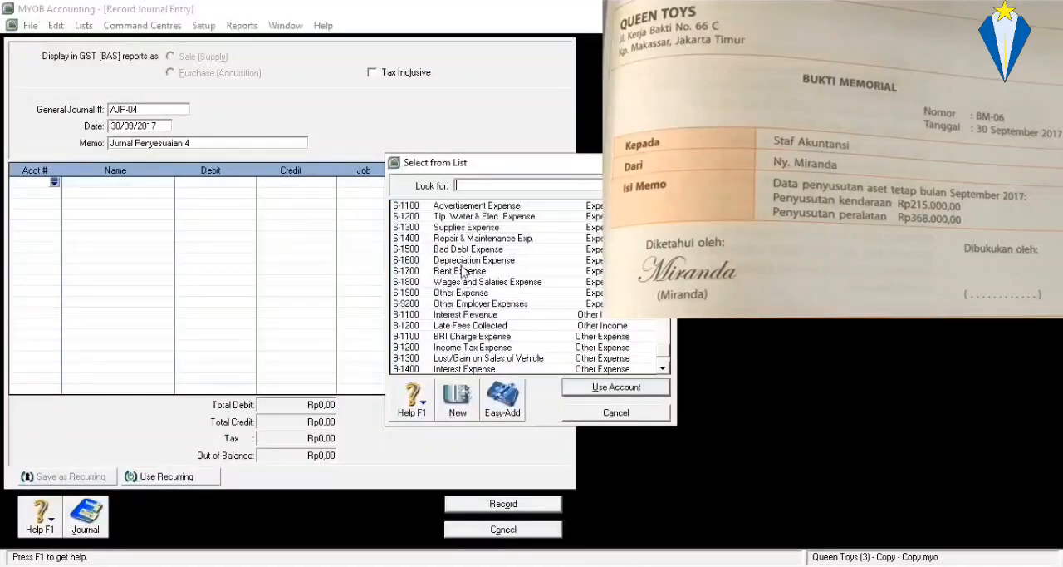
{"action": "left_click", "coordinate": [460, 261]}
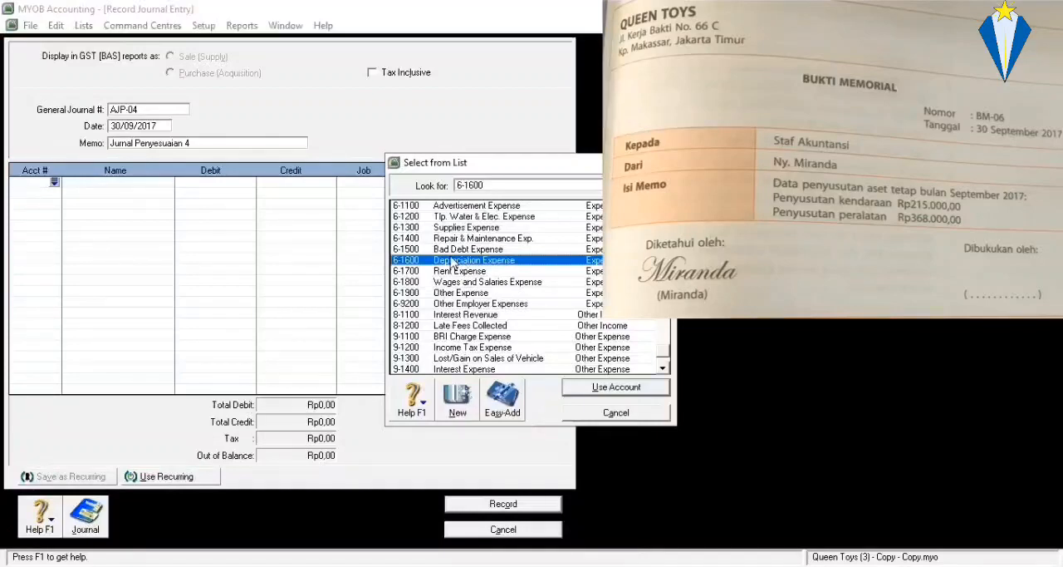
{"action": "double_click", "coordinate": [452, 262]}
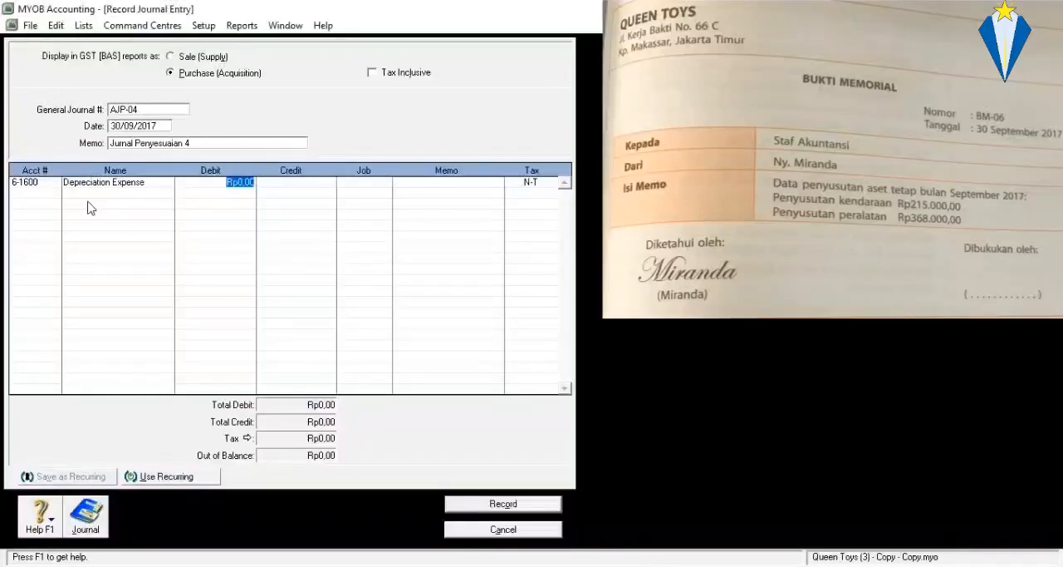
Add accounts 1-2201 Acc. Depr. Vehicle and 1-2301 Acc. Depr. Equipment on the second and third lines of journal entry AJP-04.
{"action": "left_click", "coordinate": [45, 192]}
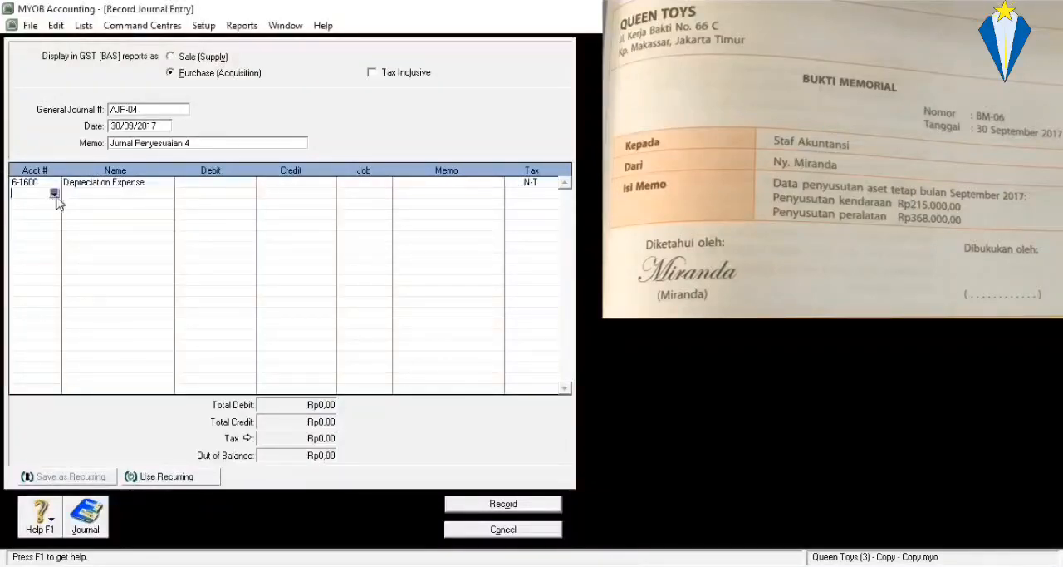
{"action": "left_click", "coordinate": [54, 193]}
{"action": "scroll", "coordinate": [483, 272], "scroll_direction": "down", "scroll_amount": 2}
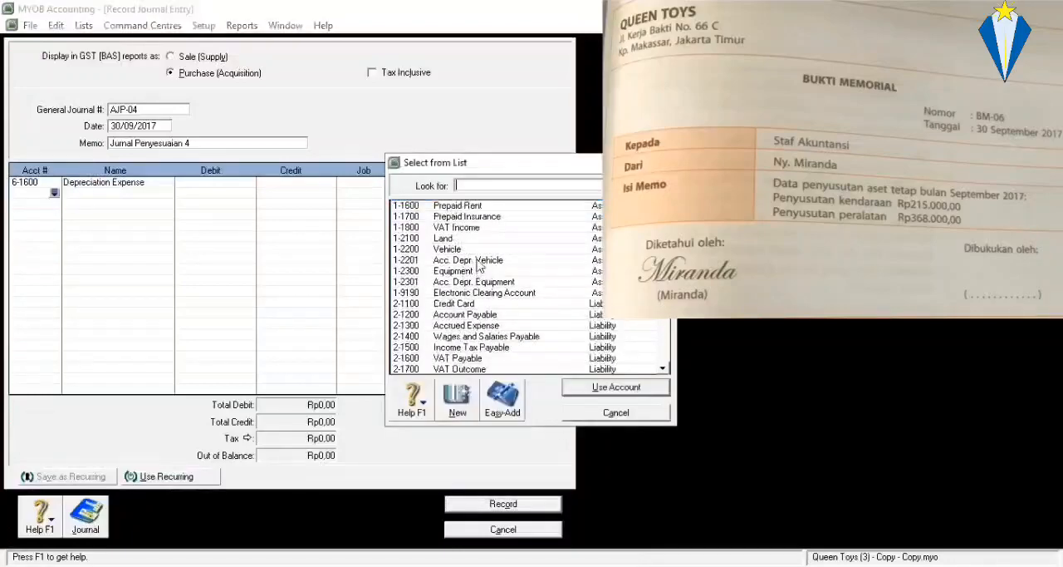
{"action": "left_click", "coordinate": [471, 261]}
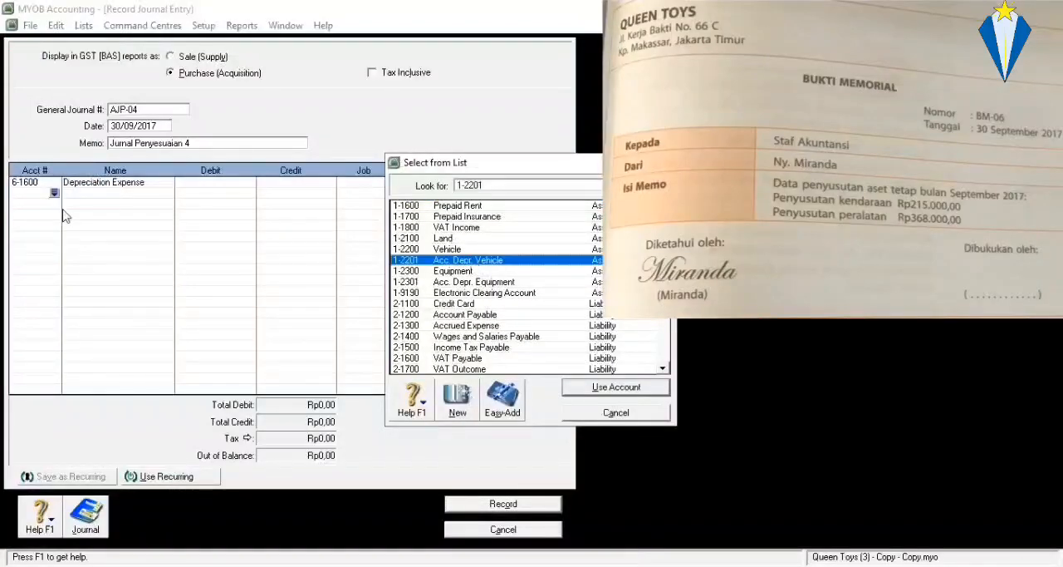
{"action": "key", "text": "Return"}
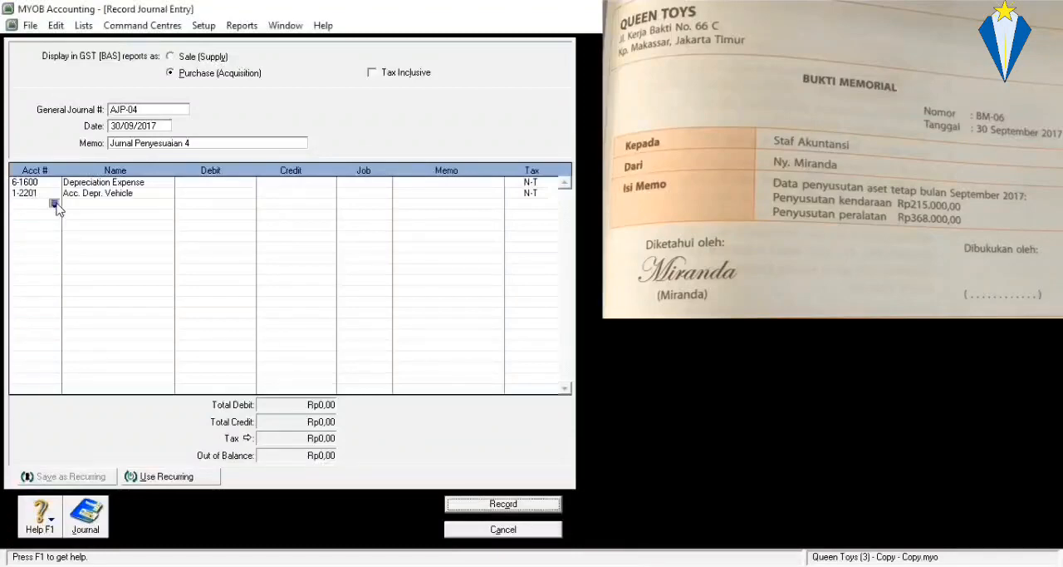
{"action": "left_click", "coordinate": [54, 204]}
{"action": "scroll", "coordinate": [505, 307], "scroll_direction": "up", "scroll_amount": 2}
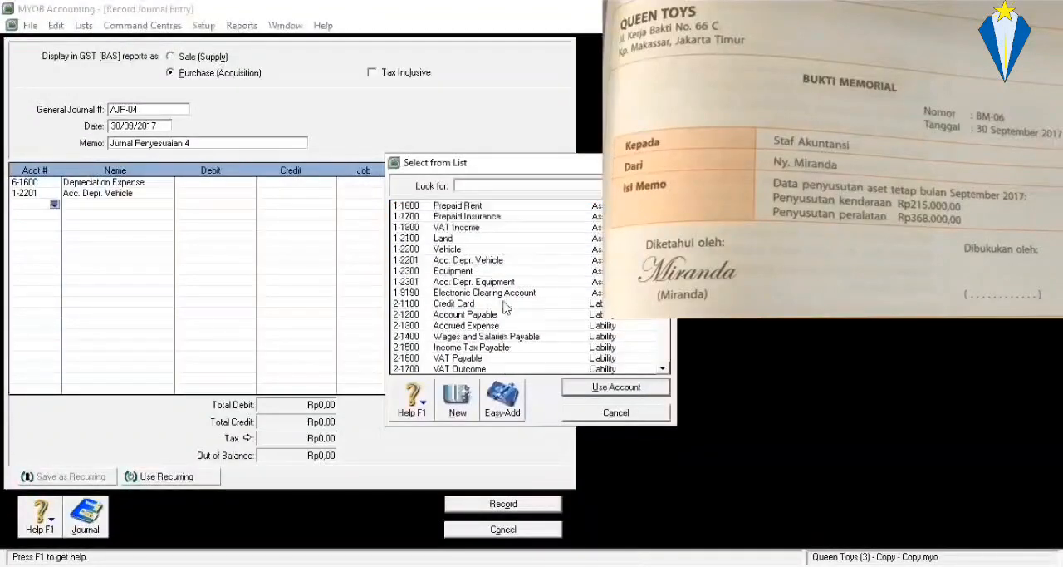
{"action": "left_click", "coordinate": [504, 284]}
{"action": "key", "text": "Return"}
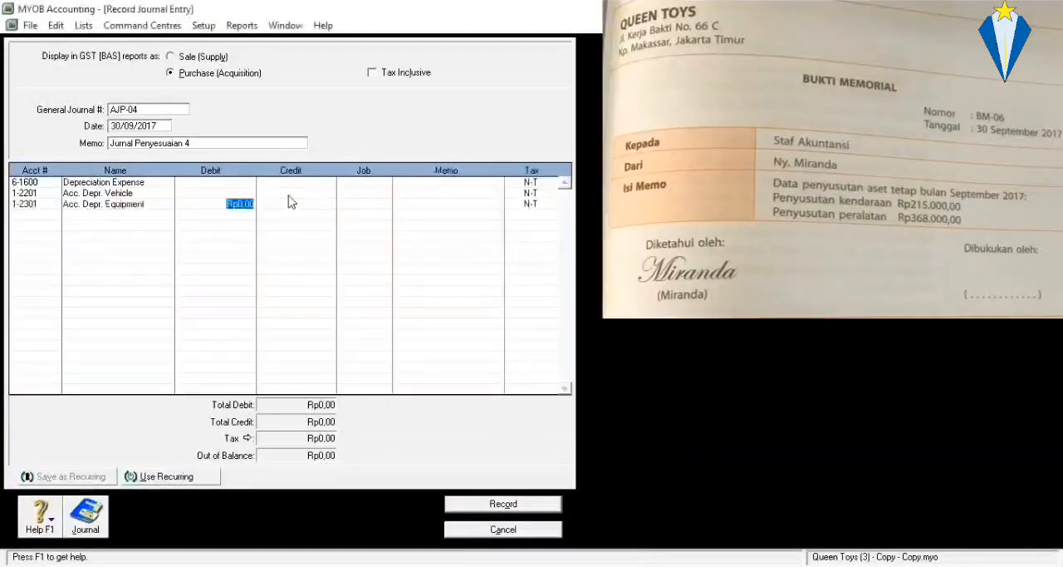
Credit Acc. Depr. Vehicle with Rp215.000,00 and Acc. Depr. Equipment with Rp368.000,00 in journal entry AJP-04.
{"action": "left_click", "coordinate": [290, 194]}
{"action": "type", "text": "21"}
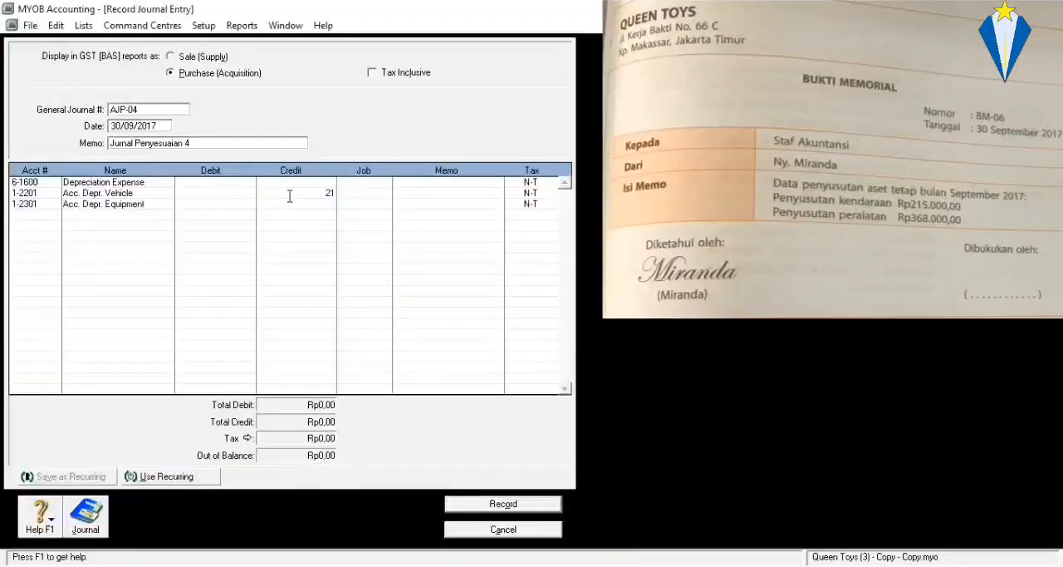
{"action": "type", "text": "5000"}
{"action": "left_click", "coordinate": [290, 204]}
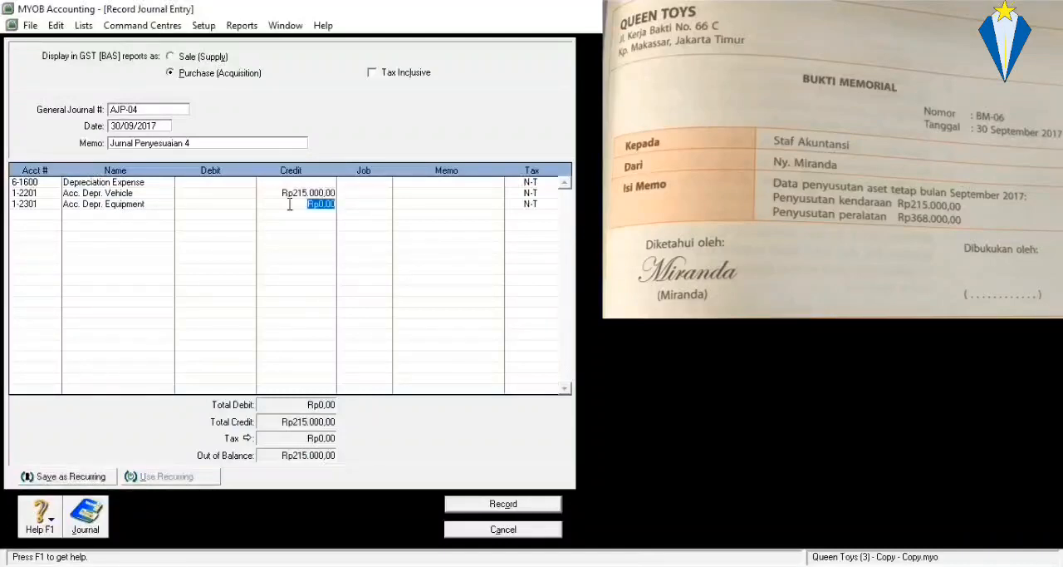
{"action": "type", "text": "368000"}
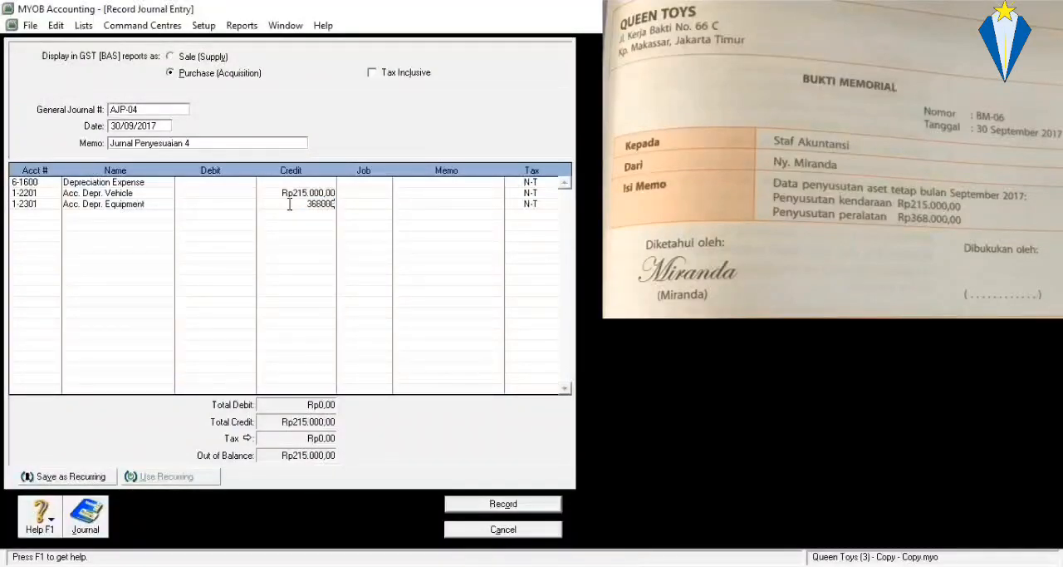
{"action": "key", "text": "Return"}
Debit Depreciation Expense with Rp583.000,00 and record journal entry AJP-04.
{"action": "left_click", "coordinate": [211, 184]}
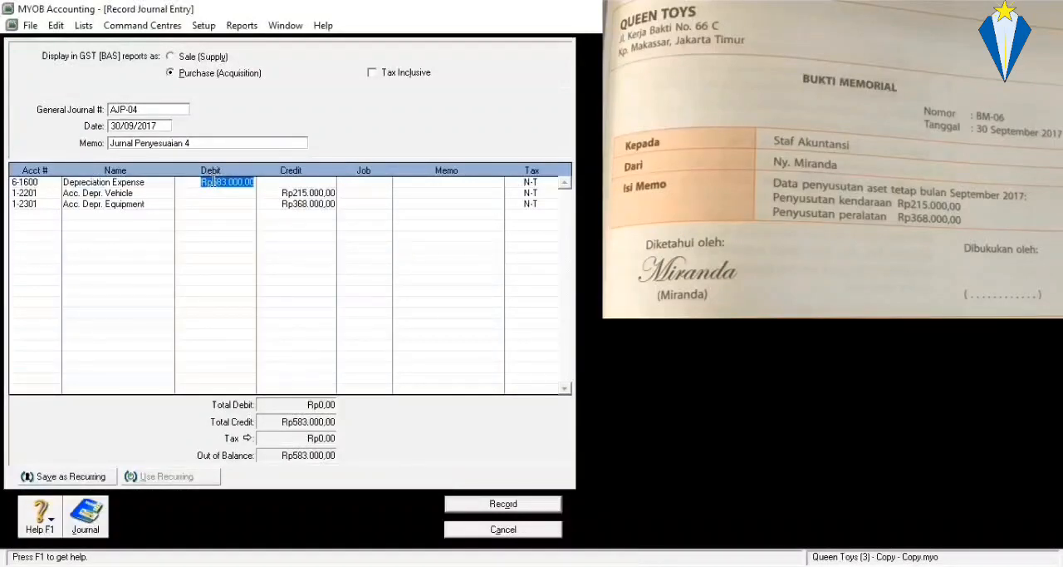
{"action": "key", "text": "Return"}
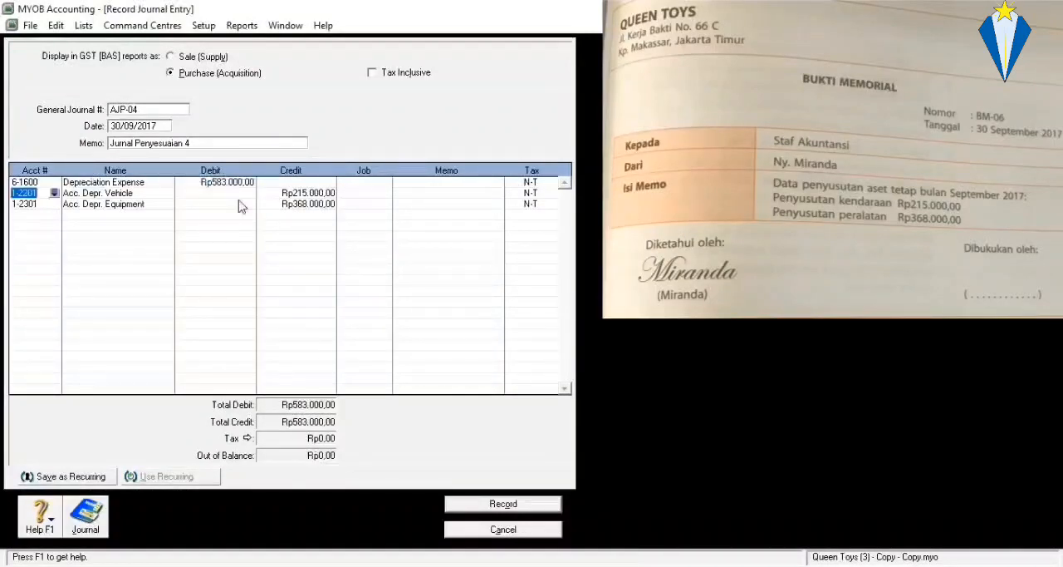
{"action": "left_click", "coordinate": [525, 502]}
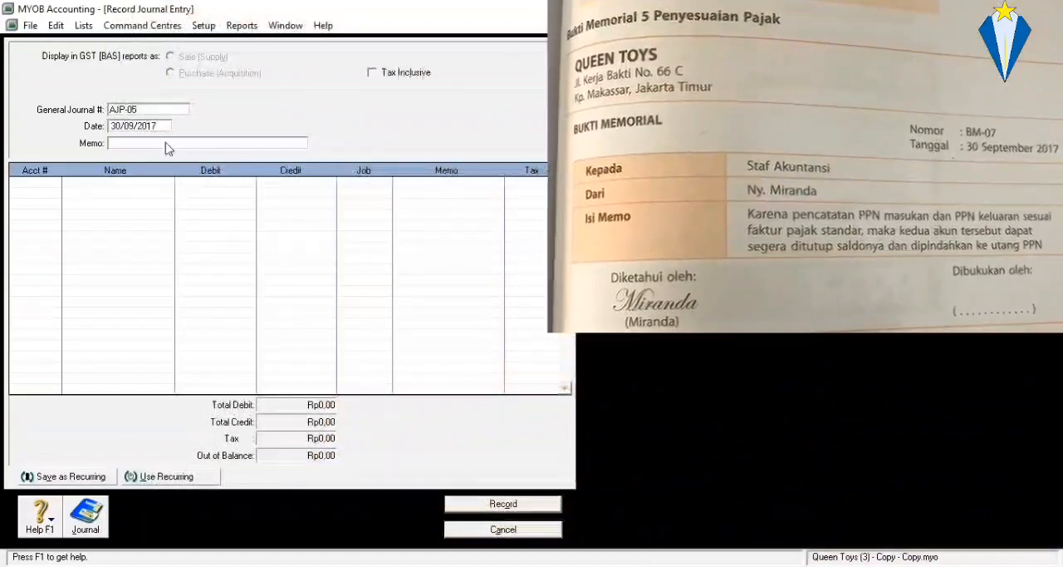
Set the memo of general journal entry AJP-05 to "Jurnal Penyesuaian 5" and start its first account line.
{"action": "left_click", "coordinate": [173, 144]}
{"action": "type", "text": "Jurnal P"}
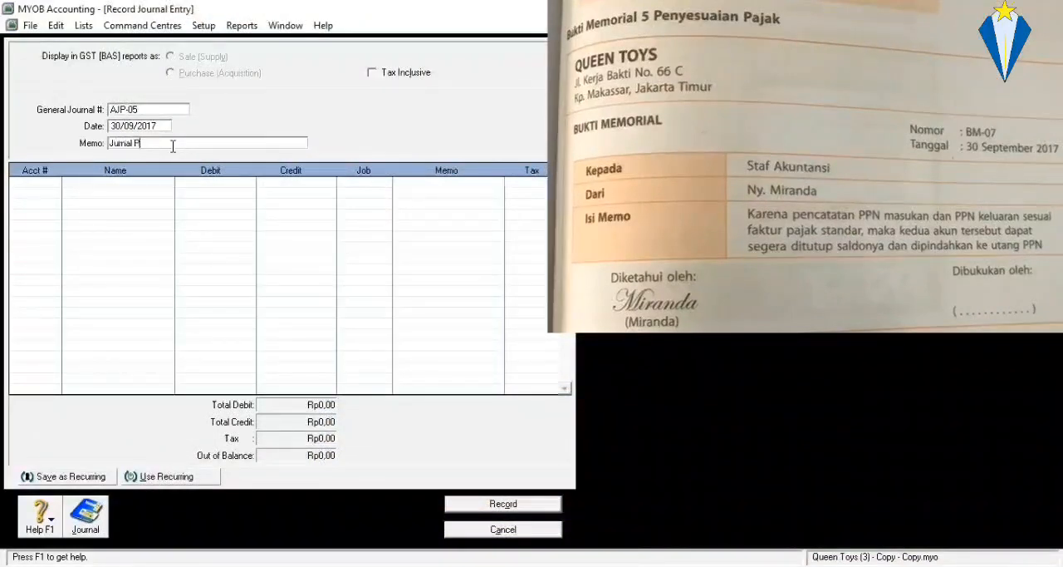
{"action": "type", "text": "enyesuaian 5"}
{"action": "left_click", "coordinate": [46, 182]}
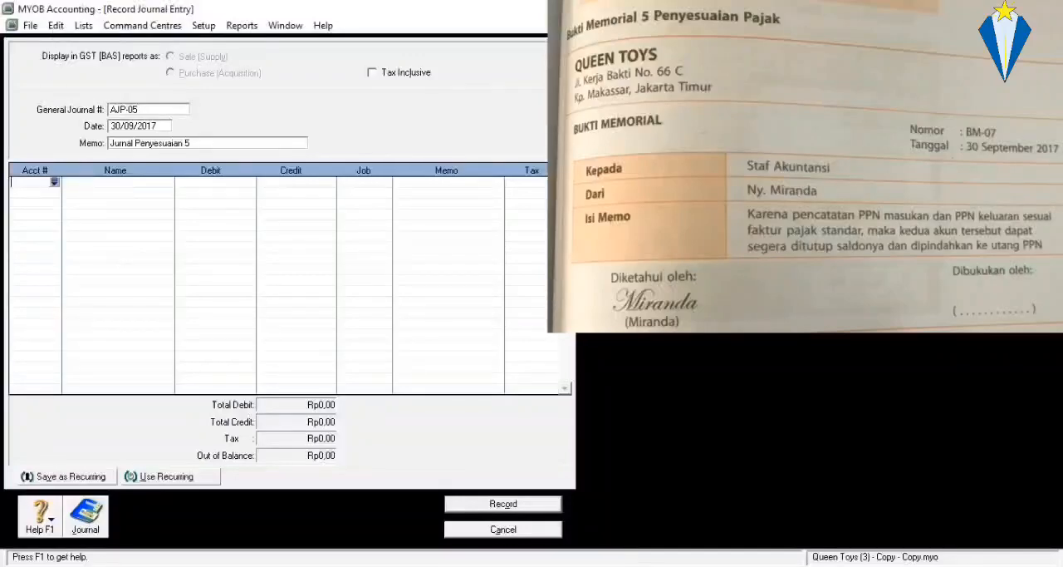
Shrink the journal entry window, move it clear of the command centre, and open the Accounts List.
{"action": "left_click", "coordinate": [1036, 26]}
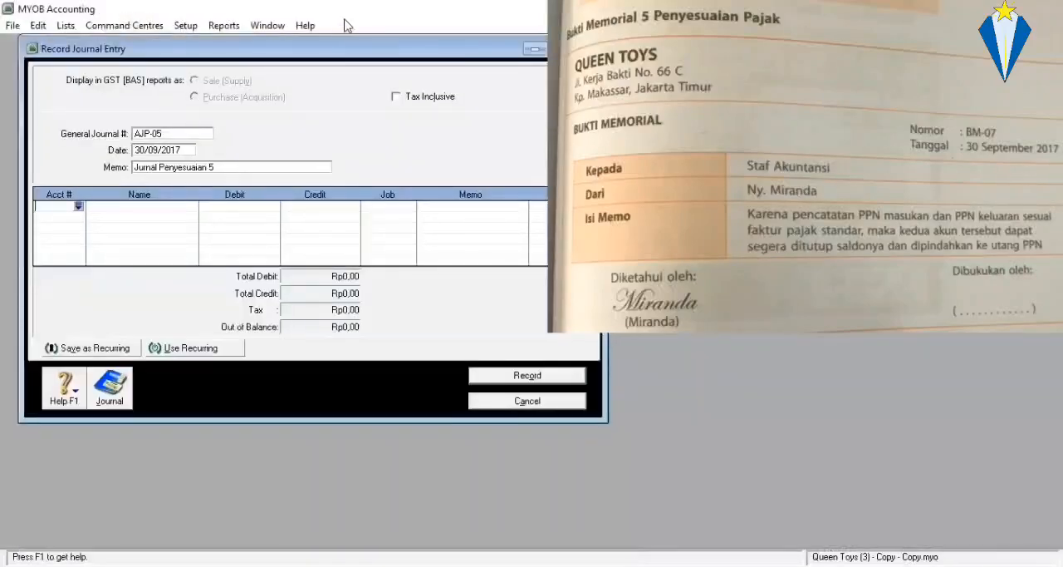
{"action": "left_click_drag", "start_coordinate": [330, 45], "coordinate": [853, 54]}
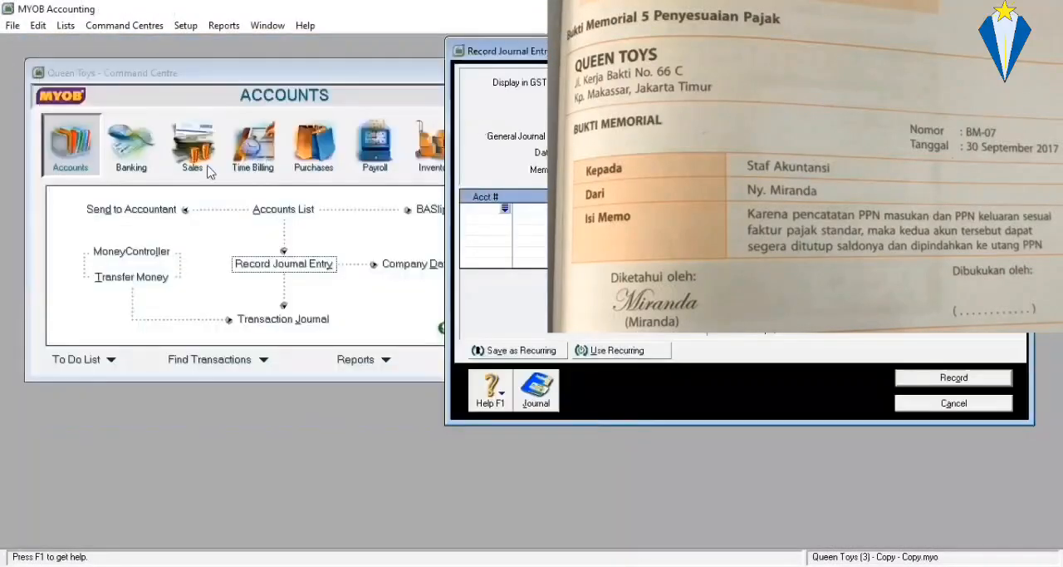
{"action": "left_click", "coordinate": [260, 214]}
Find account 1-1800 VAT Income in the Accounts List and check its balance.
{"action": "scroll", "coordinate": [266, 215], "scroll_direction": "down", "scroll_amount": 2}
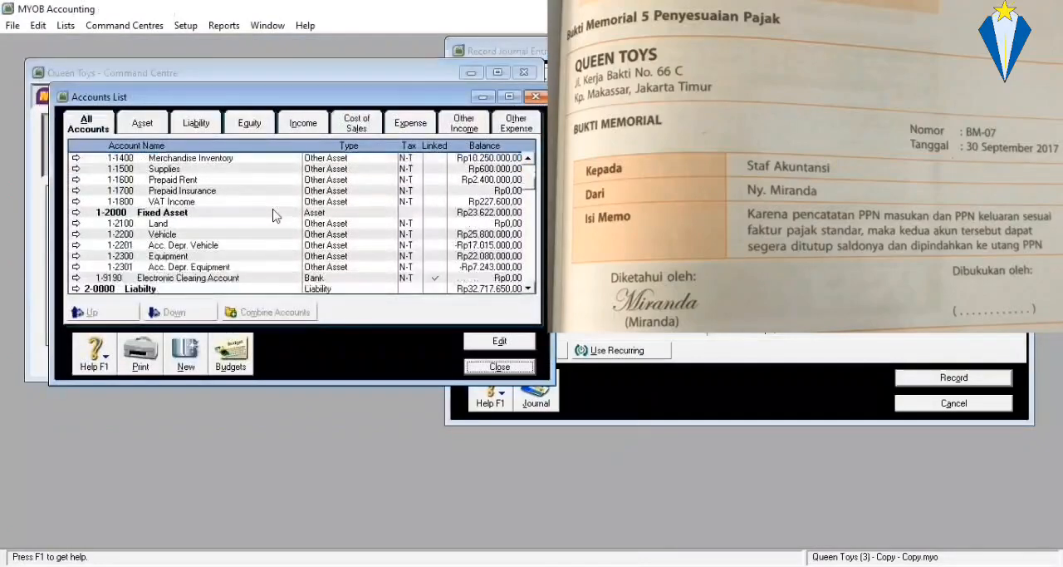
{"action": "scroll", "coordinate": [271, 214], "scroll_direction": "down", "scroll_amount": 4}
{"action": "scroll", "coordinate": [277, 214], "scroll_direction": "down", "scroll_amount": 6}
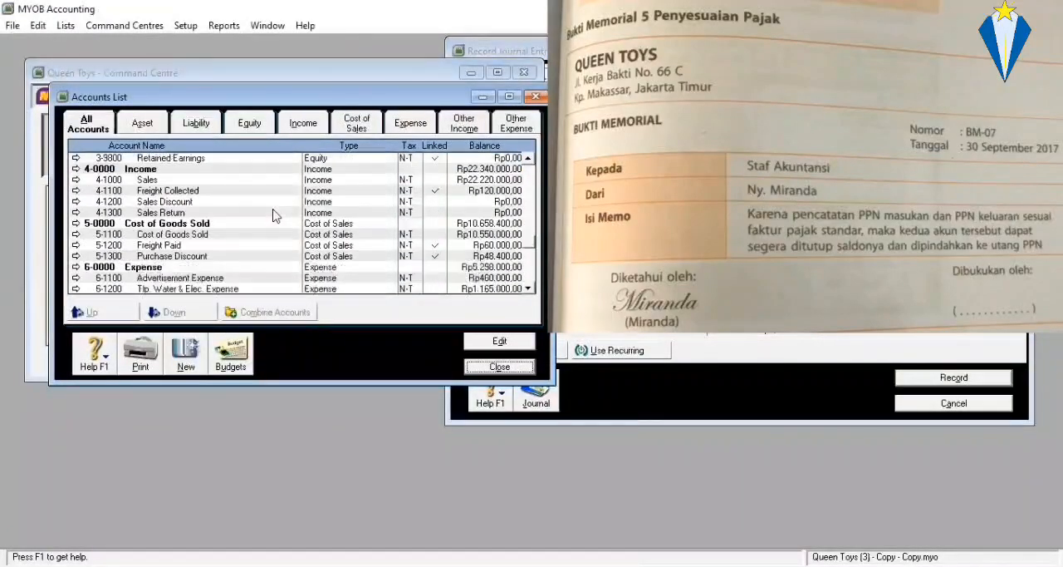
{"action": "scroll", "coordinate": [277, 214], "scroll_direction": "up", "scroll_amount": 9}
{"action": "scroll", "coordinate": [274, 214], "scroll_direction": "up", "scroll_amount": 2}
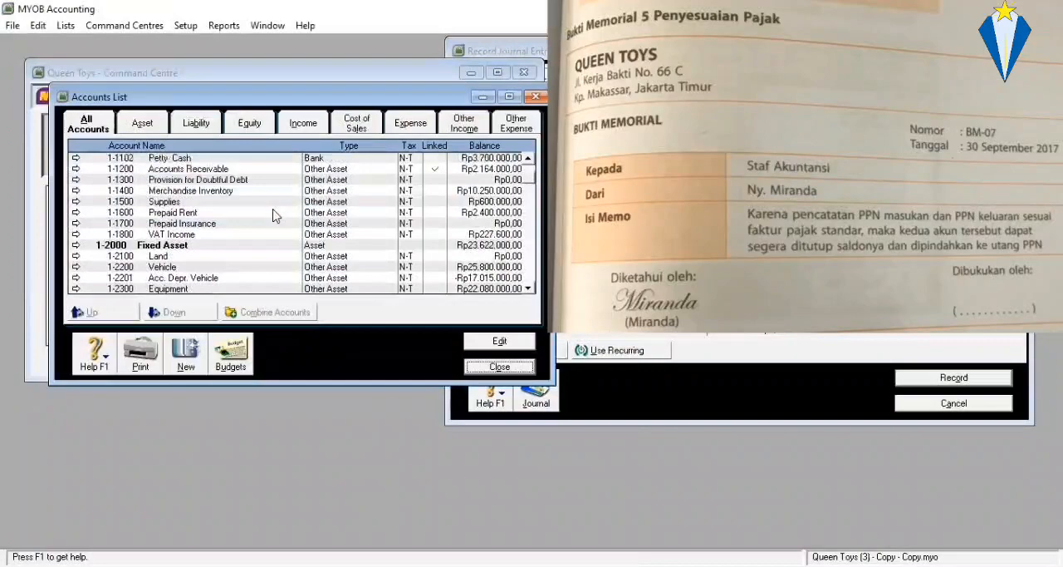
{"action": "left_click", "coordinate": [231, 236]}
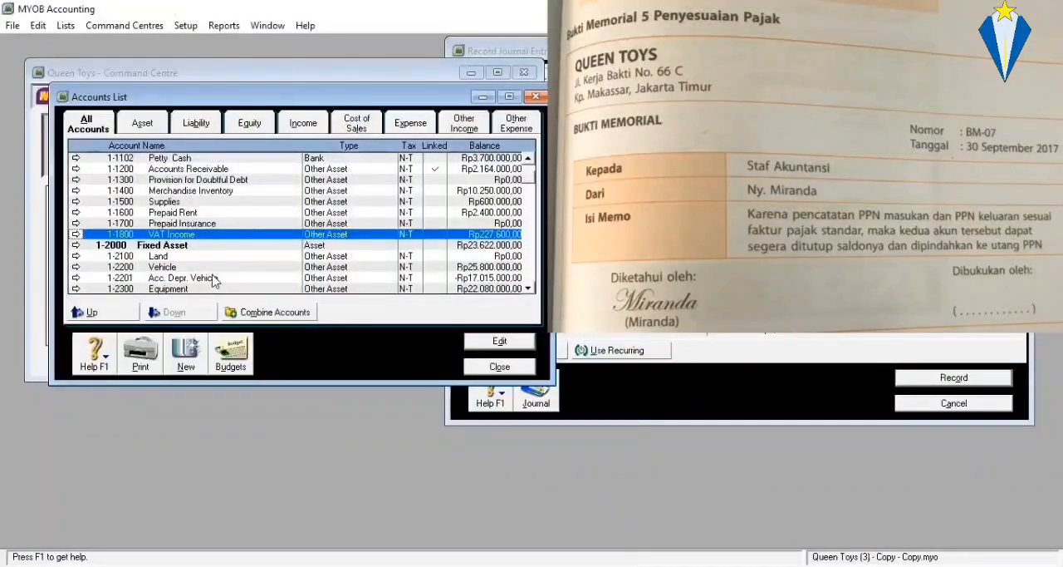
Examine the balances of 2-1700 VAT Outcome and 2-1600 VAT Payable in the Accounts List.
{"action": "scroll", "coordinate": [304, 196], "scroll_direction": "up", "scroll_amount": 1}
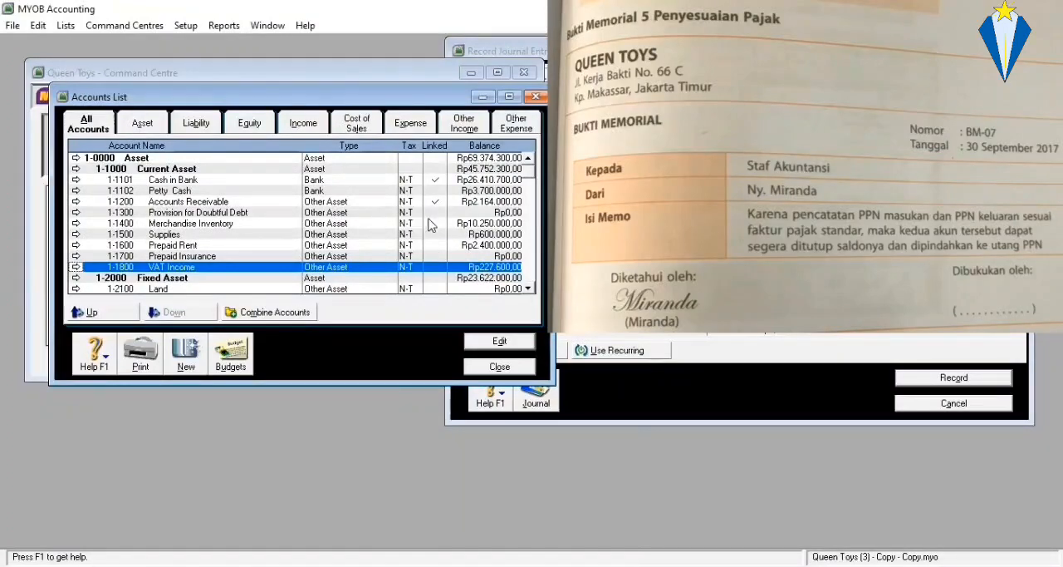
{"action": "scroll", "coordinate": [393, 230], "scroll_direction": "down", "scroll_amount": 3}
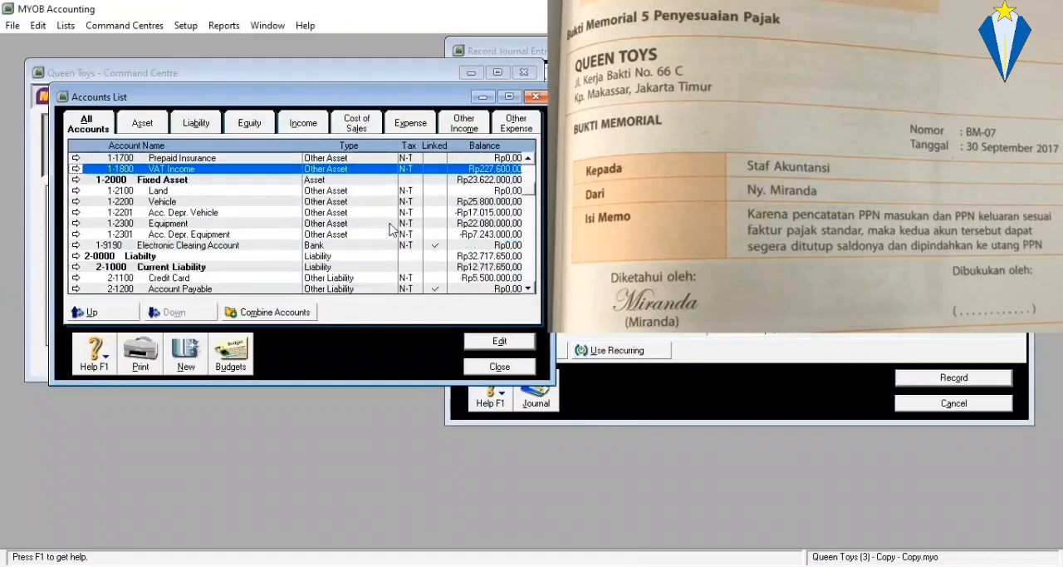
{"action": "scroll", "coordinate": [361, 240], "scroll_direction": "down", "scroll_amount": 2}
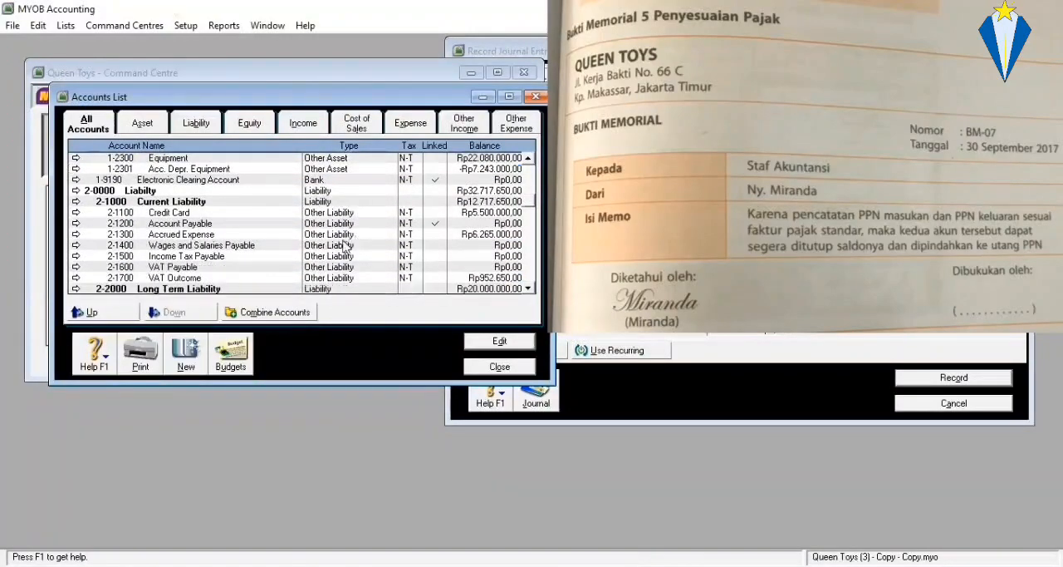
{"action": "left_click", "coordinate": [212, 279]}
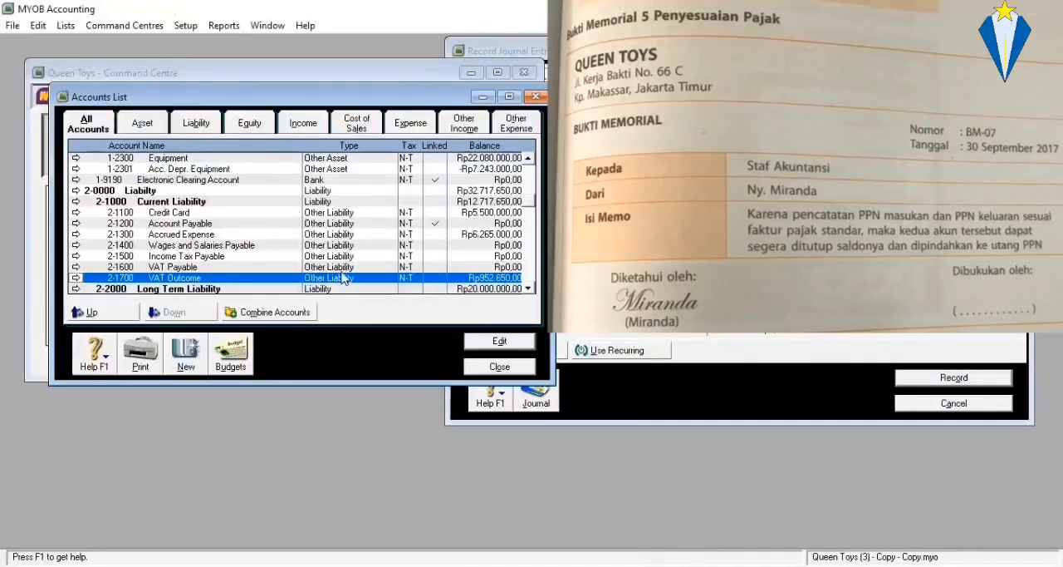
{"action": "scroll", "coordinate": [360, 289], "scroll_direction": "up", "scroll_amount": 3}
{"action": "scroll", "coordinate": [360, 288], "scroll_direction": "down", "scroll_amount": 4}
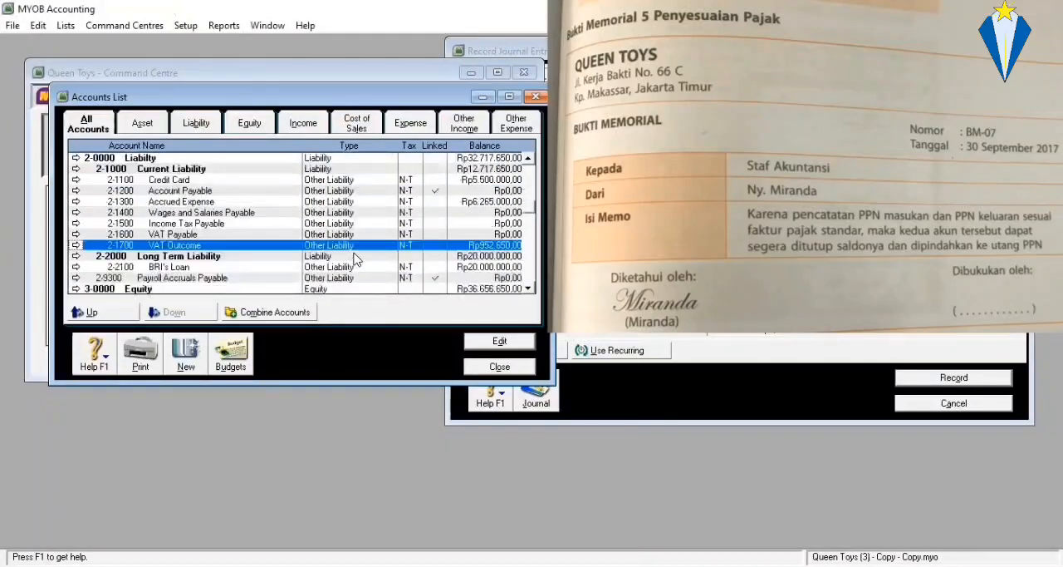
{"action": "scroll", "coordinate": [361, 288], "scroll_direction": "up", "scroll_amount": 1}
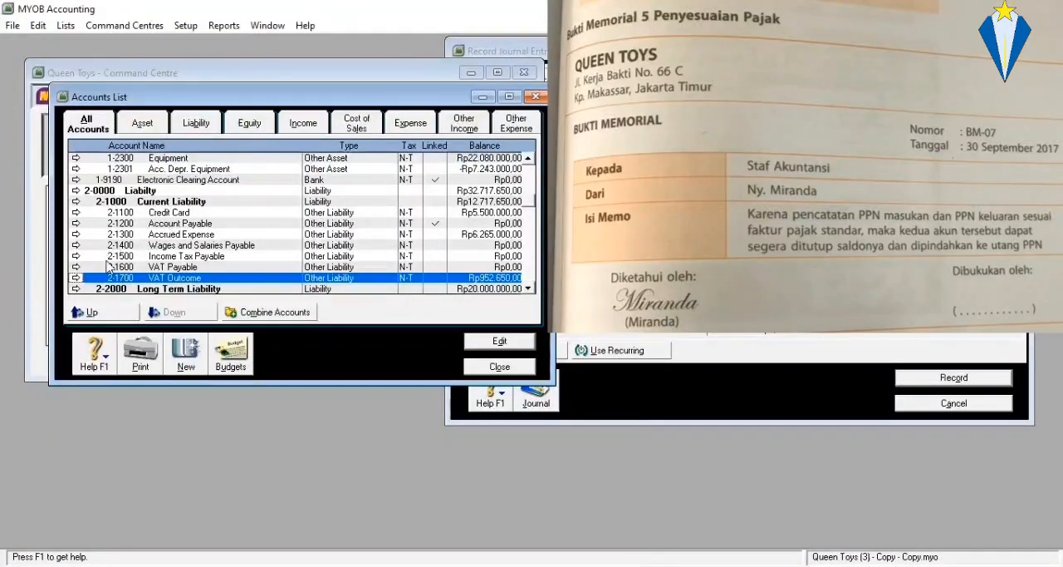
{"action": "left_click", "coordinate": [167, 267]}
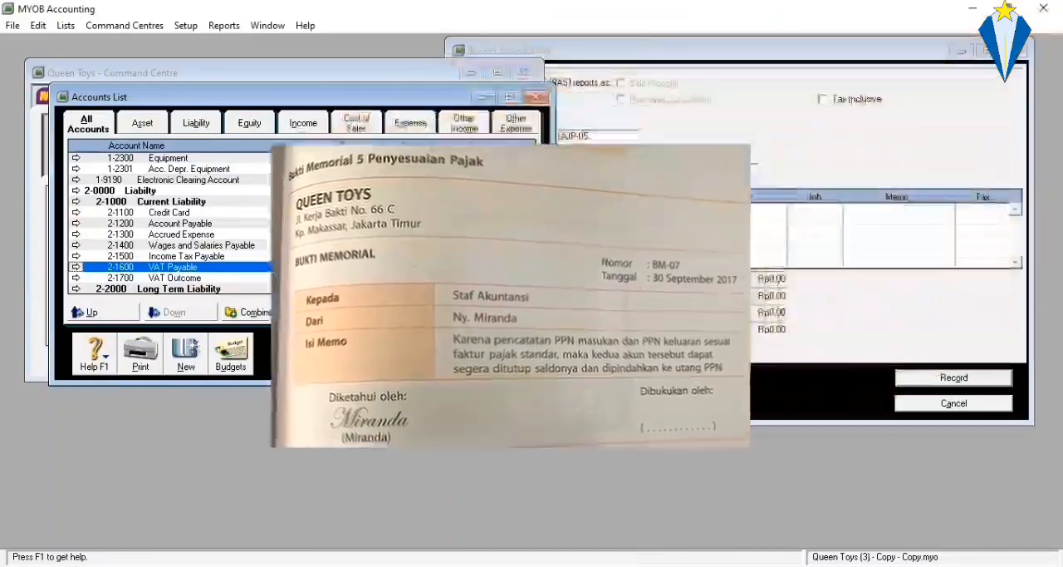
Return to journal entry AJP-05 and enter account 2-1700 VAT Outcome on its first line.
{"action": "left_click", "coordinate": [601, 220]}
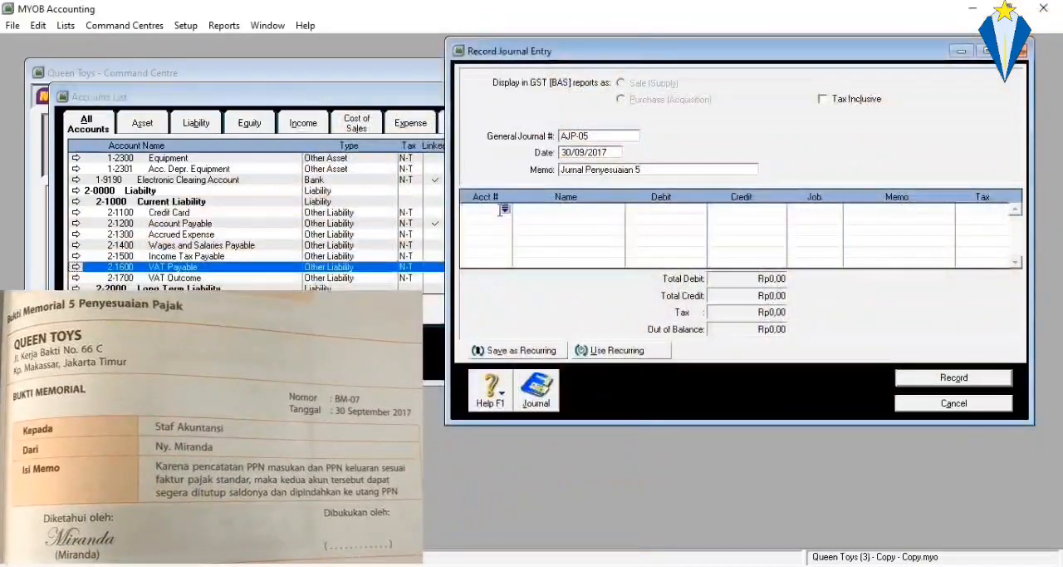
{"action": "left_click", "coordinate": [504, 209]}
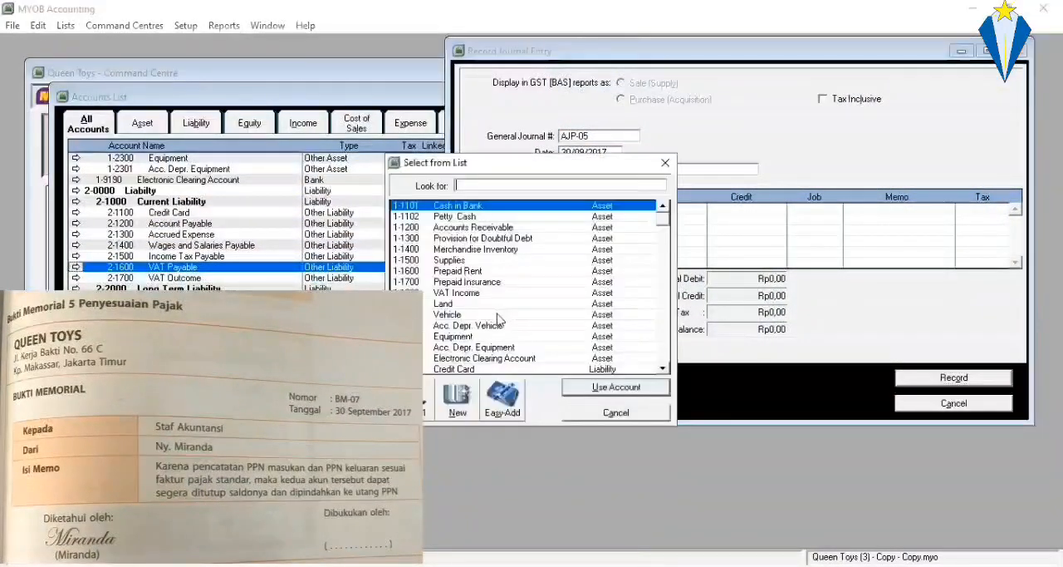
{"action": "scroll", "coordinate": [497, 318], "scroll_direction": "down", "scroll_amount": 3}
{"action": "left_click", "coordinate": [489, 336]}
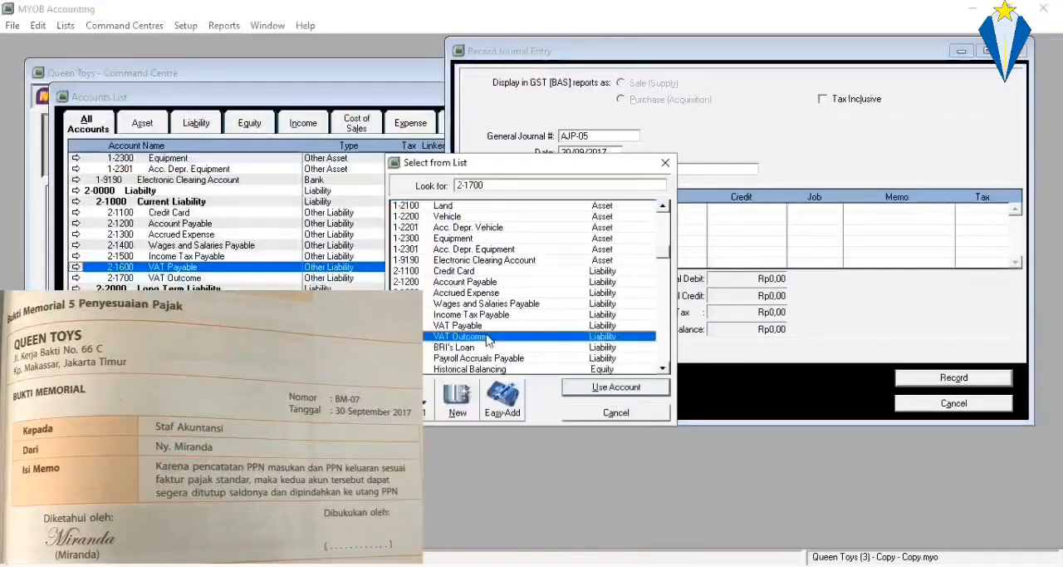
{"action": "double_click", "coordinate": [488, 336]}
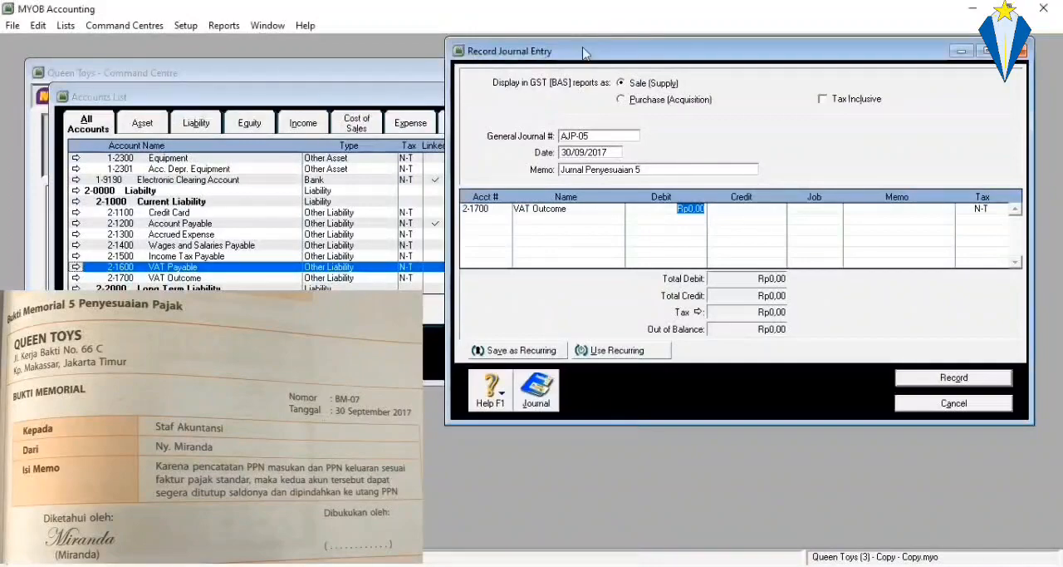
Move the journal entry window away from the Accounts List balances and debit VAT Outcome with Rp952.650,00.
{"action": "left_click_drag", "start_coordinate": [588, 50], "coordinate": [720, 56]}
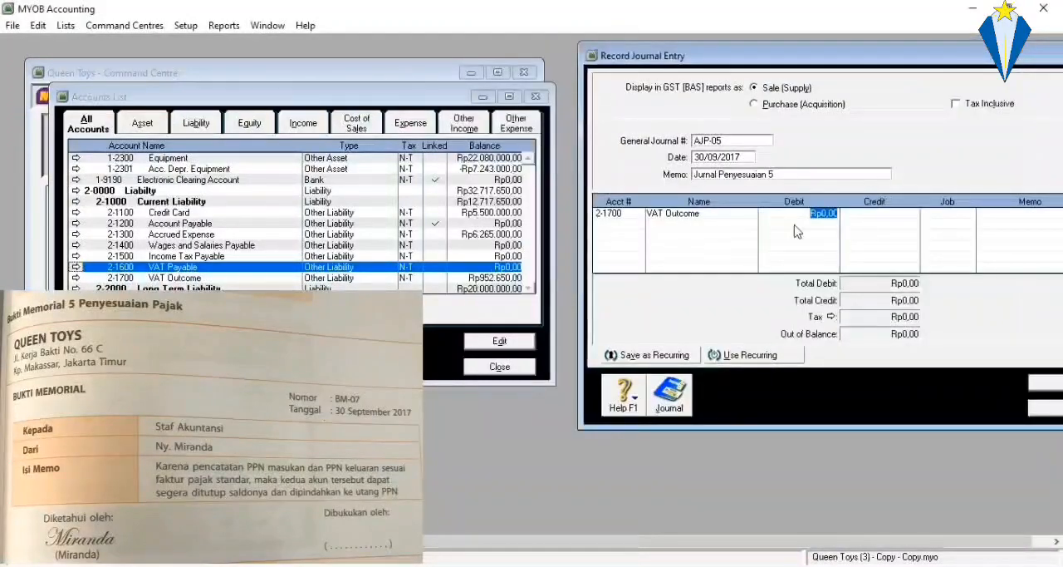
{"action": "left_click", "coordinate": [831, 214]}
{"action": "double_click", "coordinate": [831, 214]}
{"action": "key", "text": "BackSpace"}
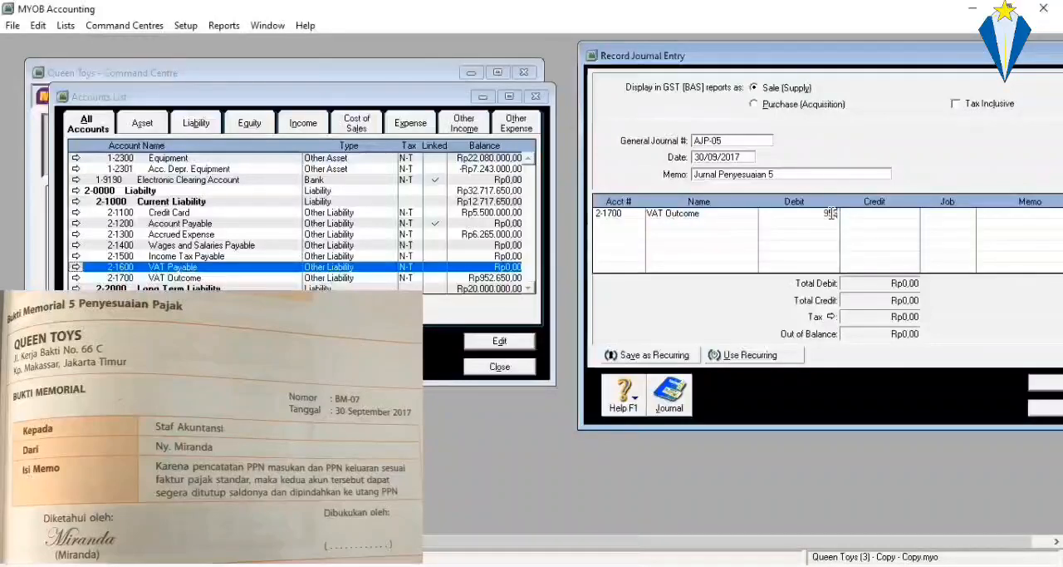
{"action": "type", "text": "952.650"}
{"action": "key", "text": "Return"}
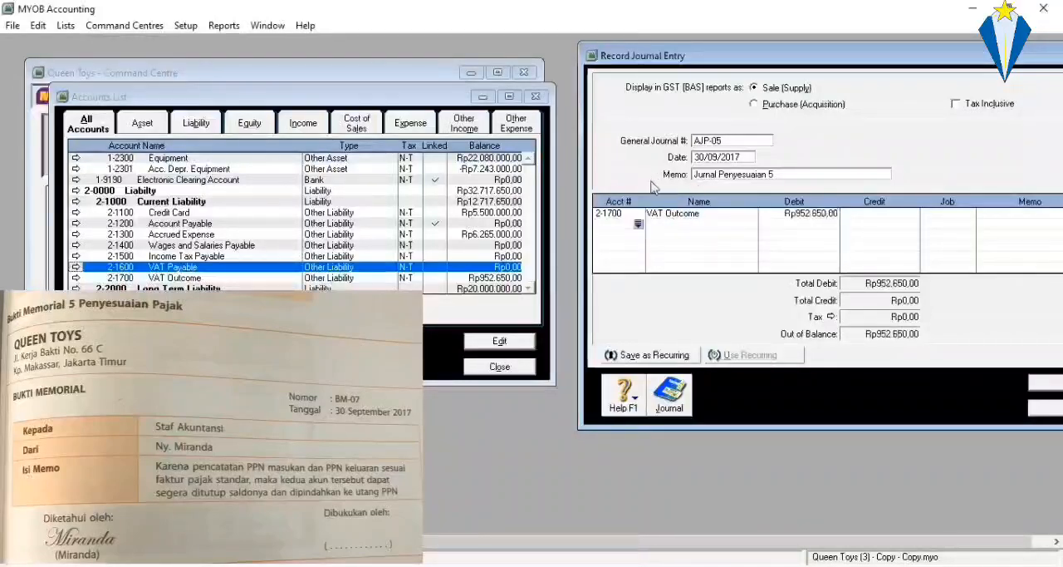
Add account 1-1800 VAT Income on the second line of AJP-05 and credit its full balance of Rp227.600,00.
{"action": "left_click", "coordinate": [638, 224]}
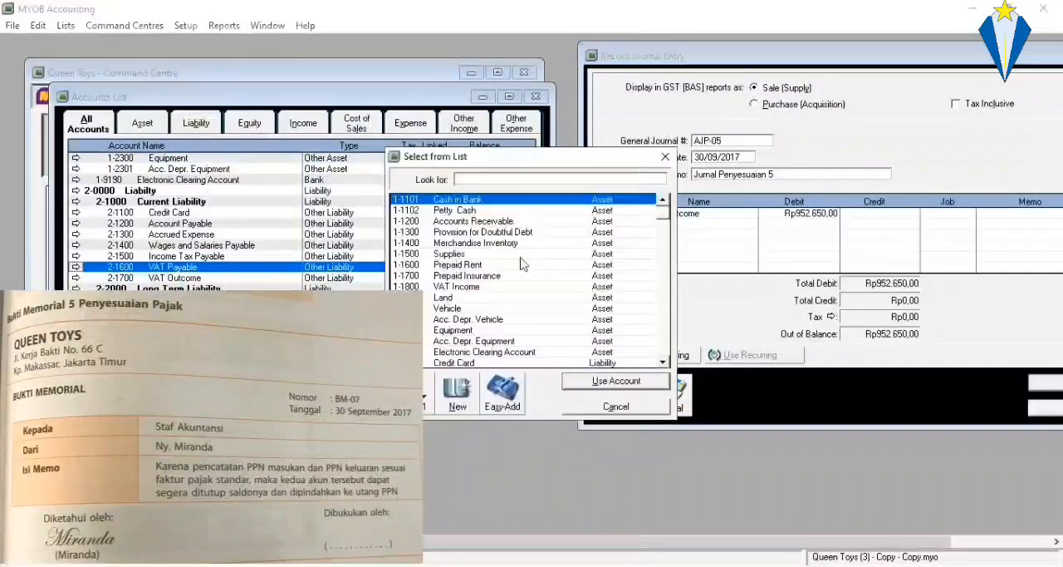
{"action": "left_click", "coordinate": [450, 280]}
{"action": "double_click", "coordinate": [450, 287]}
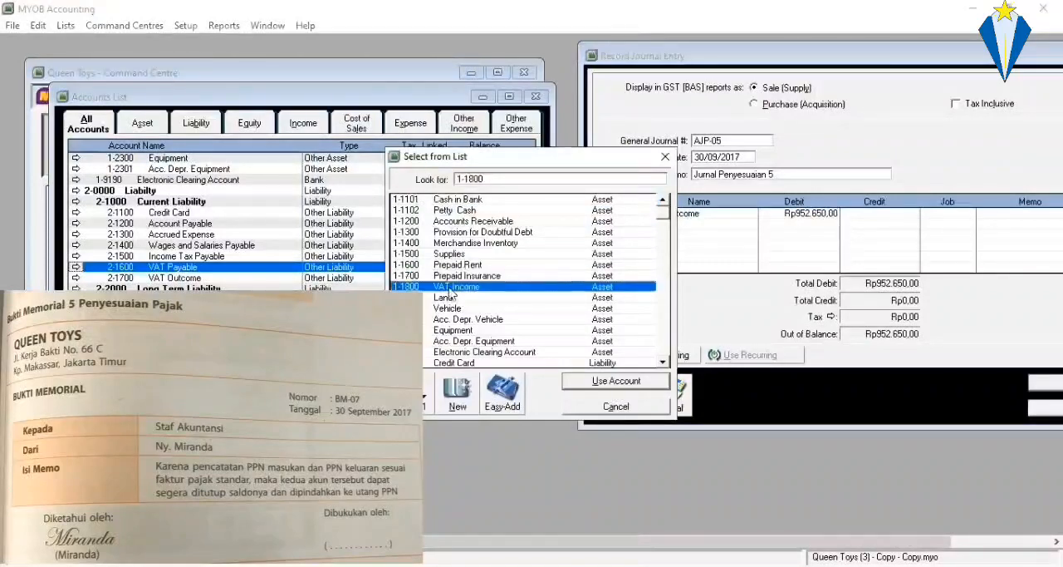
{"action": "scroll", "coordinate": [348, 228], "scroll_direction": "up", "scroll_amount": 1}
{"action": "scroll", "coordinate": [348, 233], "scroll_direction": "up", "scroll_amount": 2}
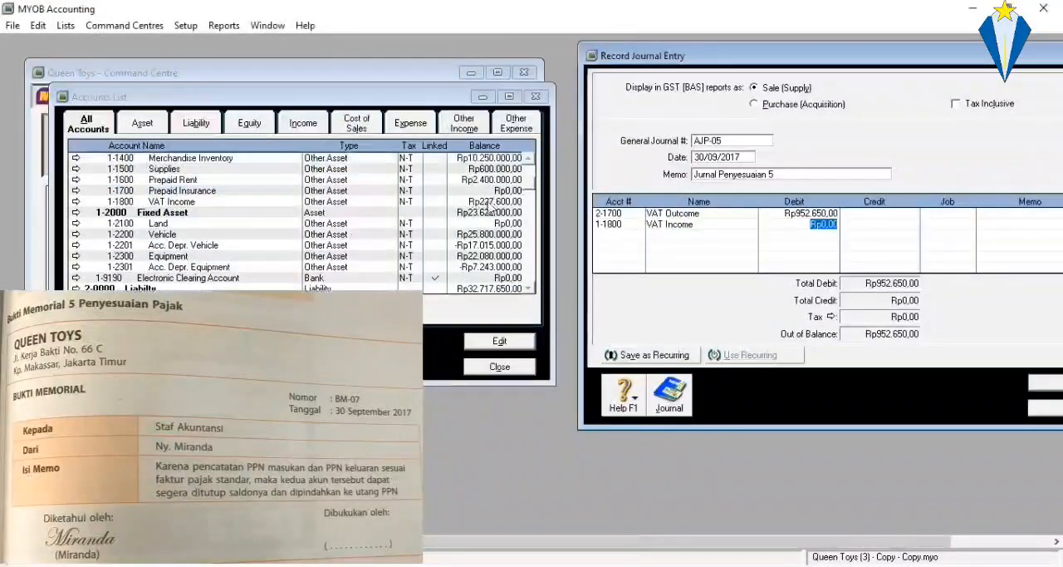
{"action": "left_click", "coordinate": [492, 201]}
{"action": "left_click", "coordinate": [886, 232]}
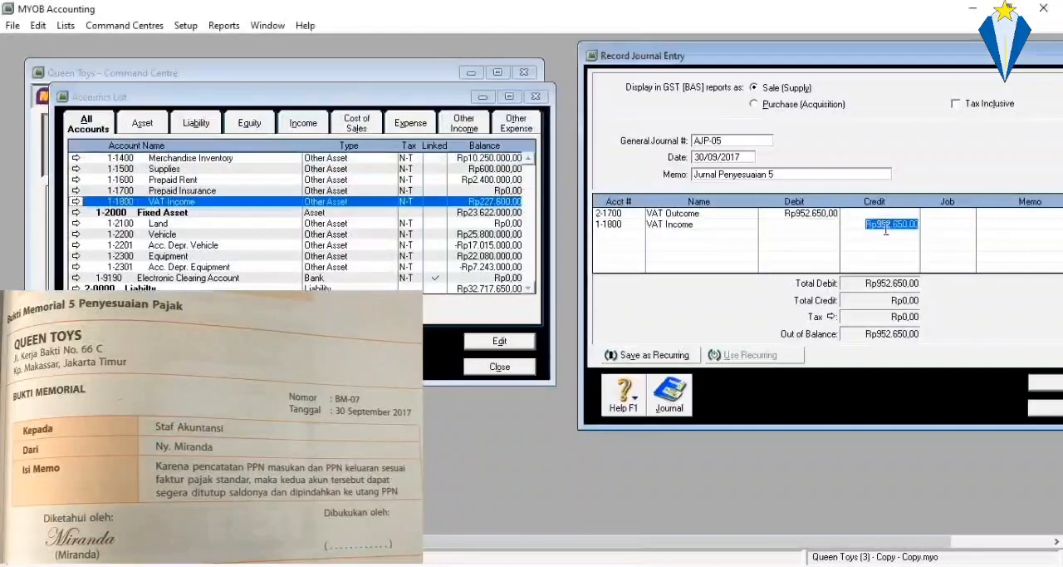
{"action": "type", "text": "227"}
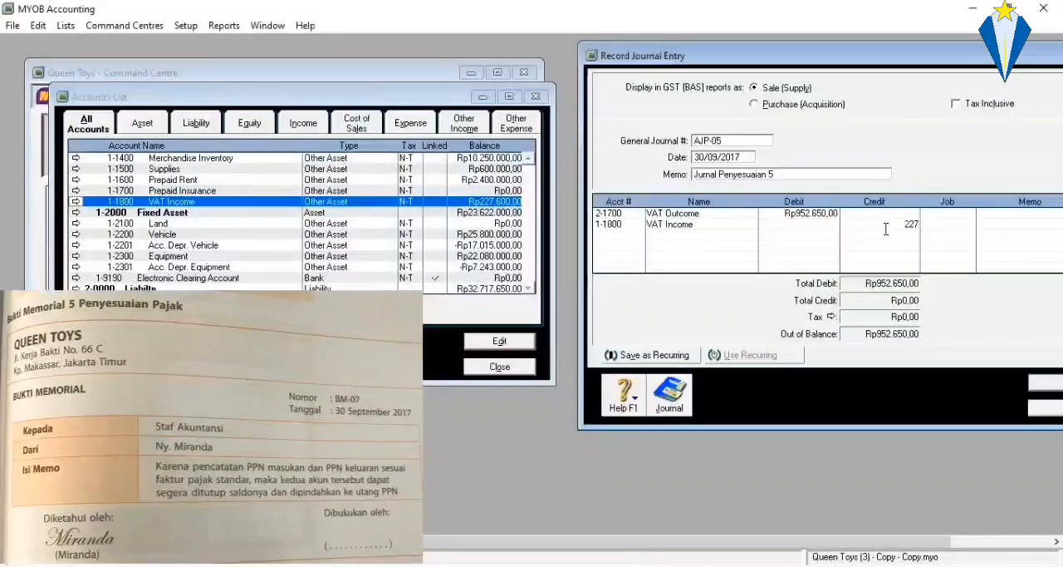
{"action": "type", "text": ".600"}
{"action": "key", "text": "Tab"}
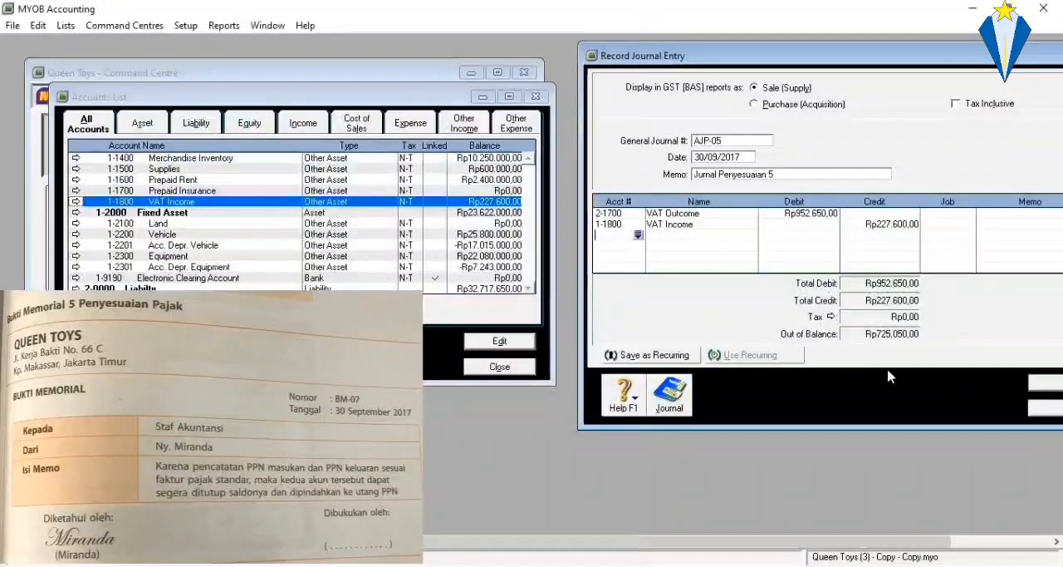
Add account 2-1600 VAT Payable on the third line of AJP-05 with a credit of Rp725.050,00.
{"action": "left_click", "coordinate": [639, 235]}
{"action": "scroll", "coordinate": [490, 264], "scroll_direction": "down", "scroll_amount": 2}
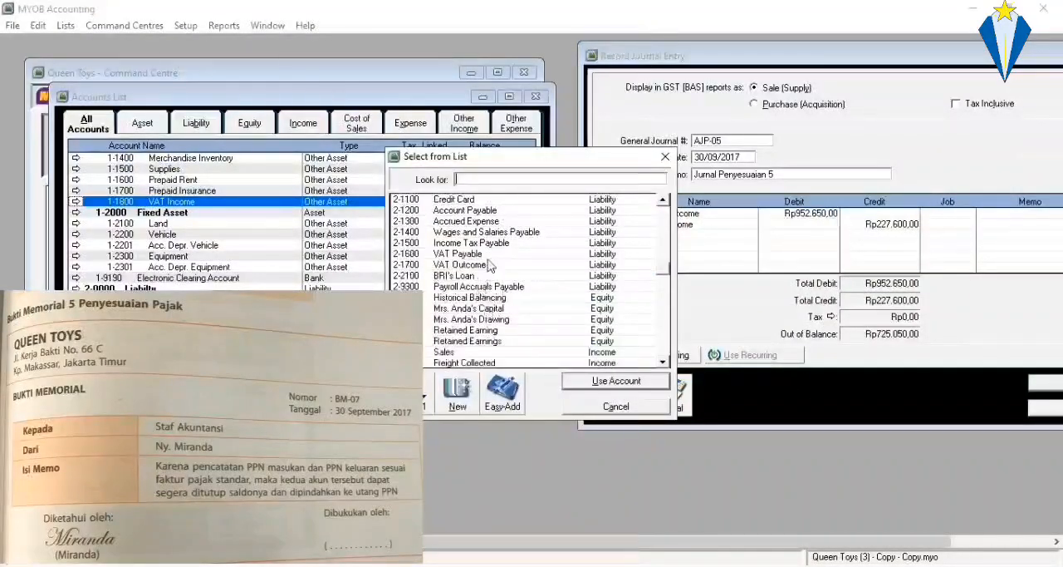
{"action": "double_click", "coordinate": [459, 253]}
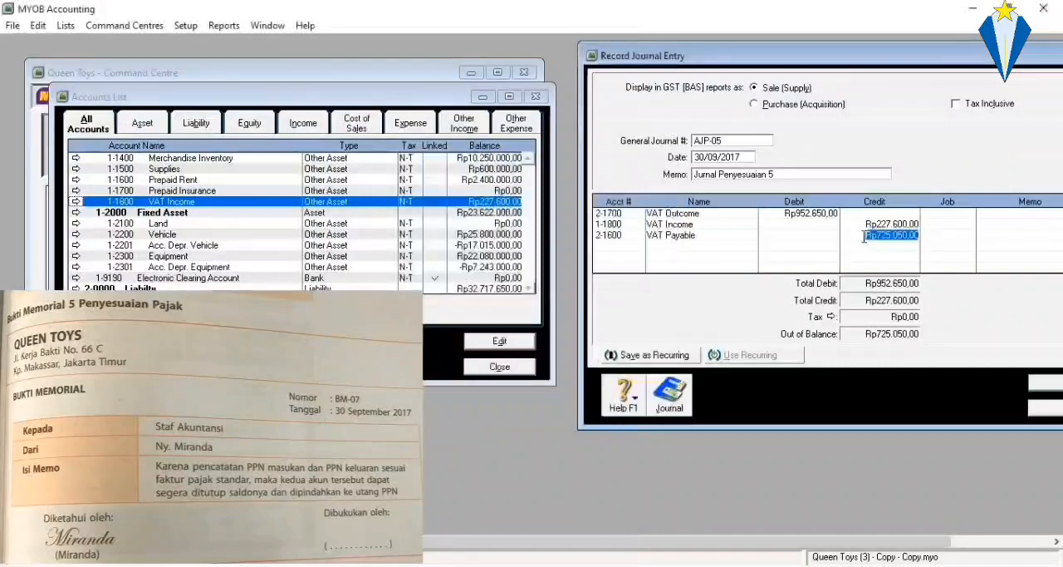
{"action": "key", "text": "Tab"}
Maximize the journal entry window, record AJP-05, and close the blank entry form.
{"action": "left_click_drag", "start_coordinate": [879, 55], "coordinate": [612, 70]}
{"action": "left_click", "coordinate": [855, 72]}
{"action": "left_click", "coordinate": [502, 504]}
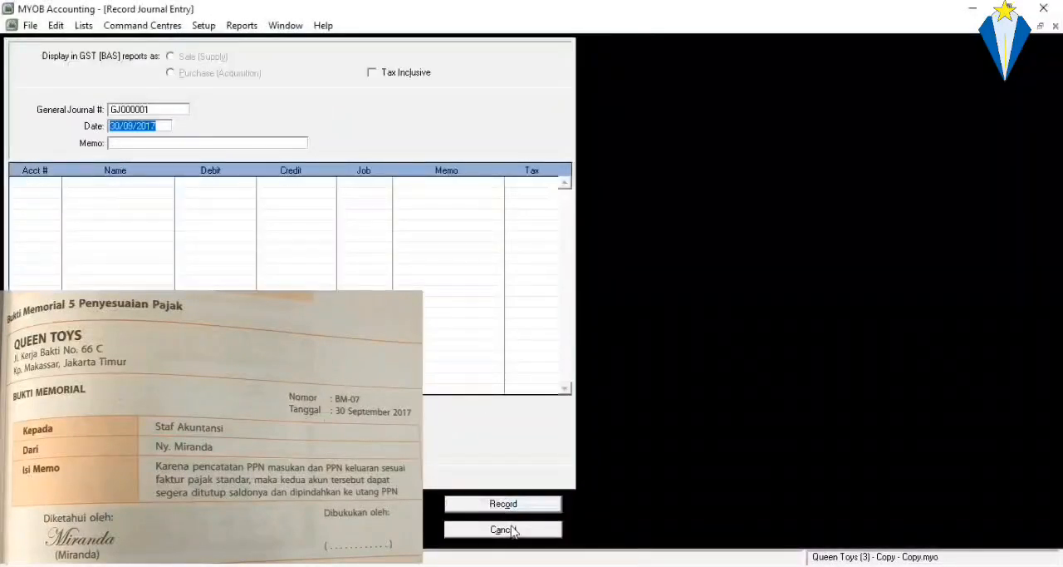
{"action": "left_click", "coordinate": [506, 530]}
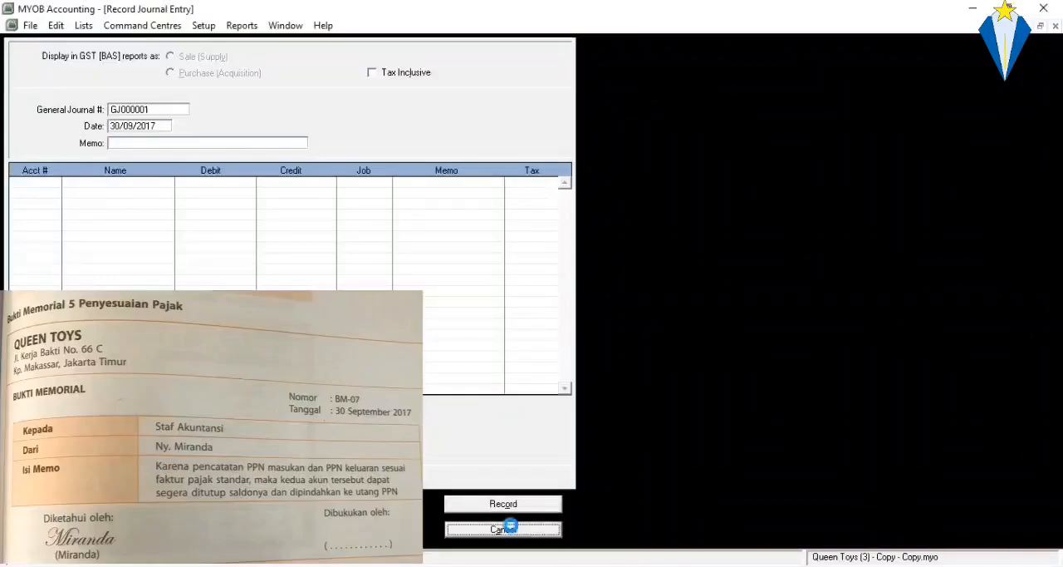